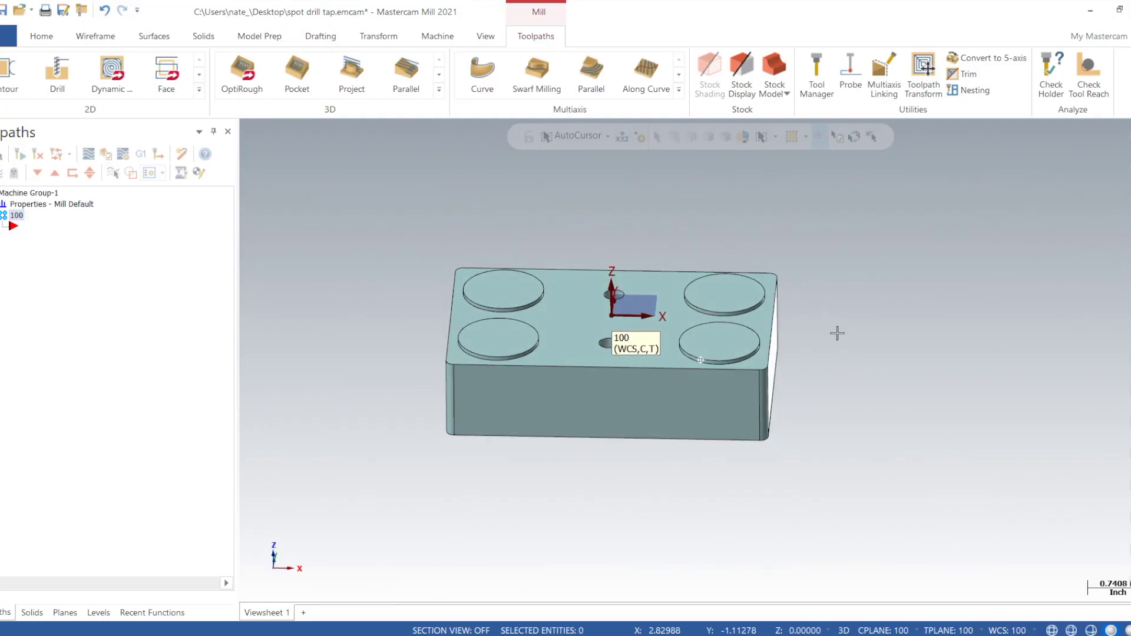
View the block from Top, add level 3 named 'stock model', and select the block solid
{"action": "right_click", "coordinate": [838, 334]}
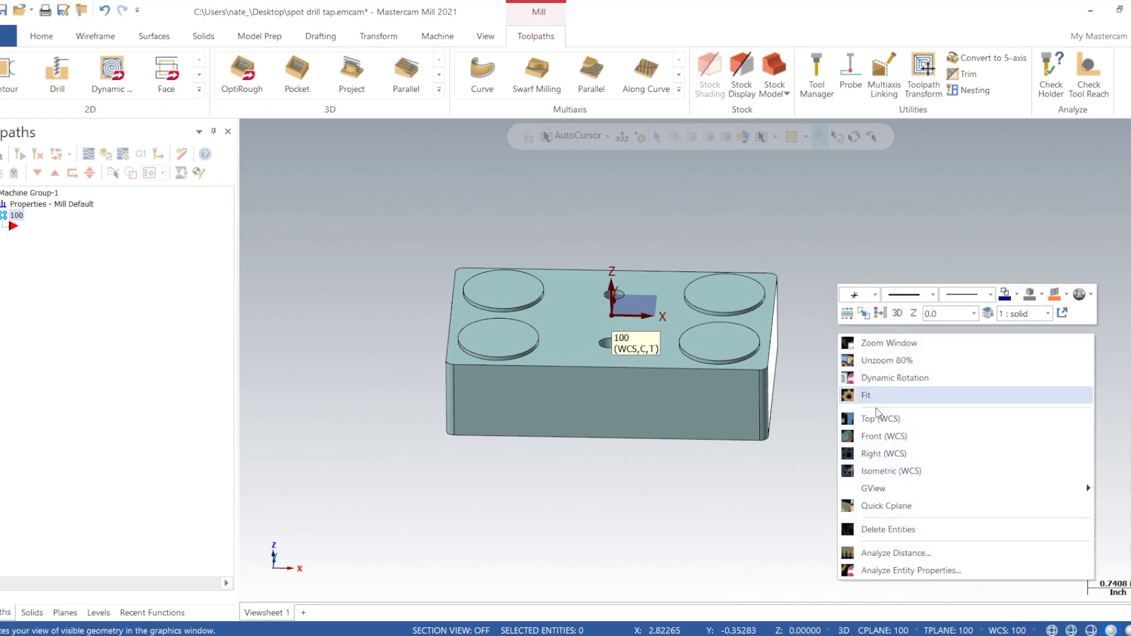
{"action": "left_click", "coordinate": [879, 417]}
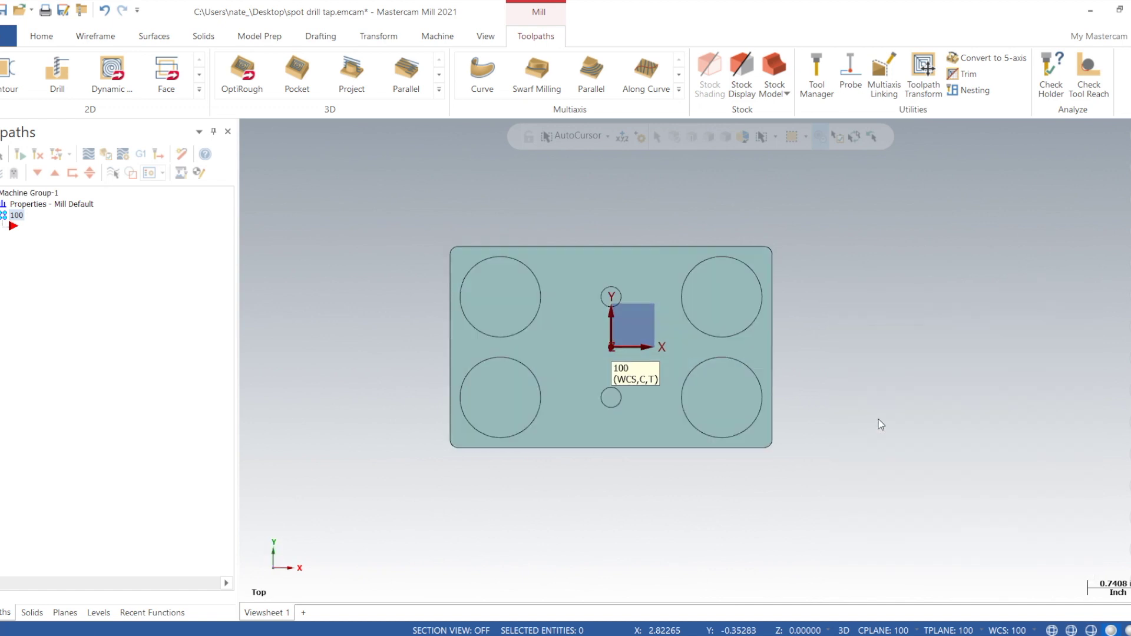
{"action": "left_click", "coordinate": [98, 612]}
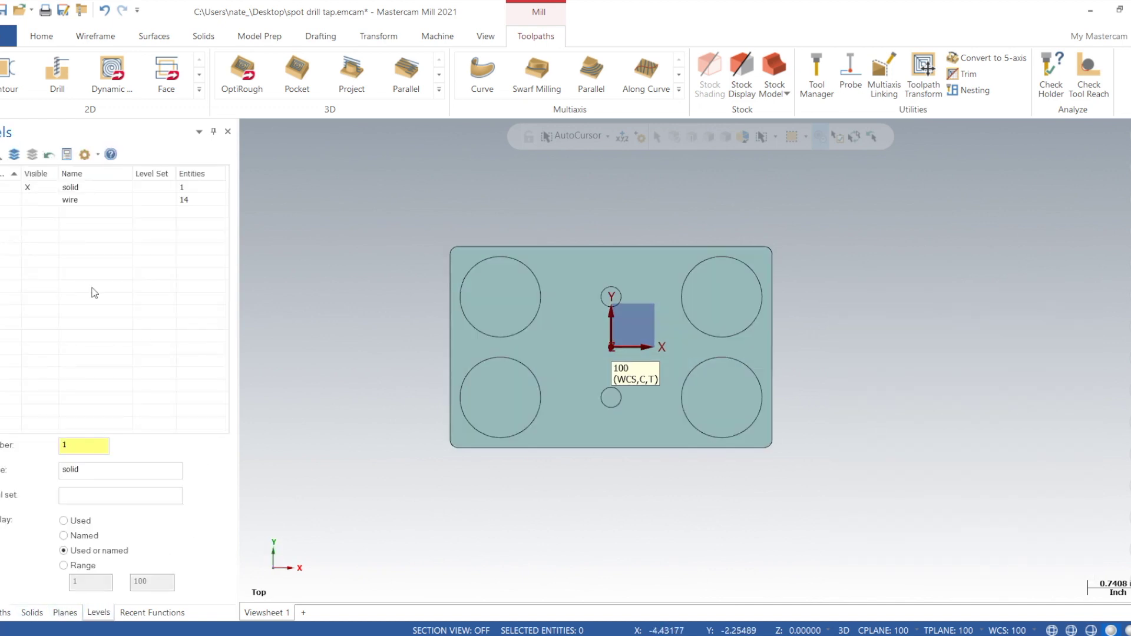
{"action": "left_click", "coordinate": [79, 444]}
{"action": "key", "text": "Tab"}
{"action": "type", "text": "s"}
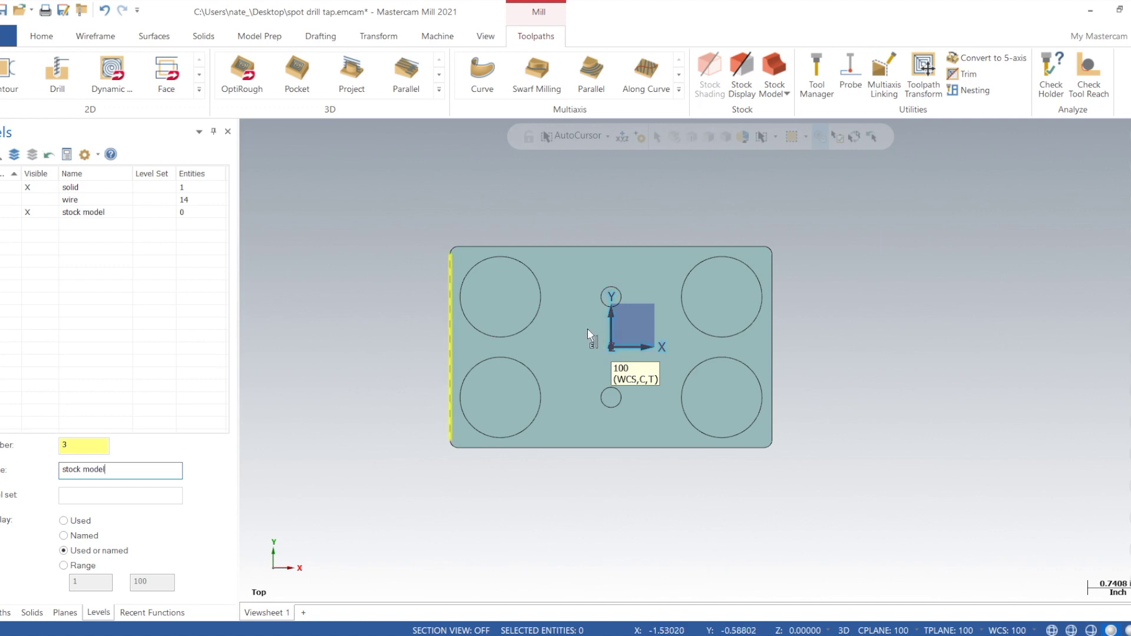
{"action": "left_click", "coordinate": [583, 333]}
Copy the selected block solid onto level 3, 'stock model', with Change Levels
{"action": "right_click", "coordinate": [353, 202]}
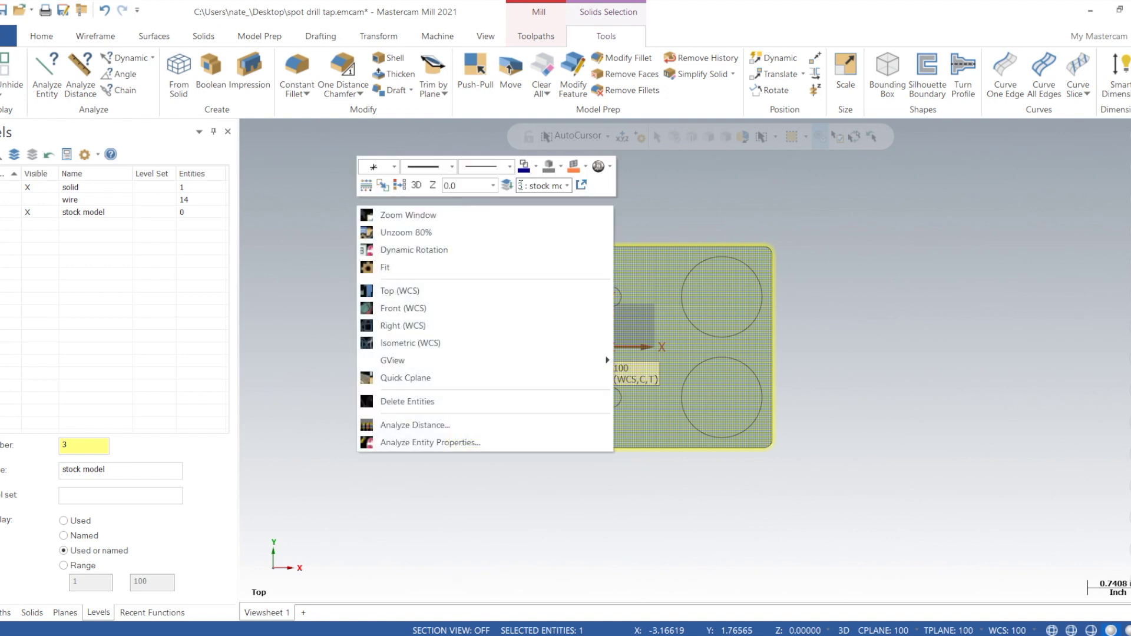
{"action": "left_click", "coordinate": [508, 187]}
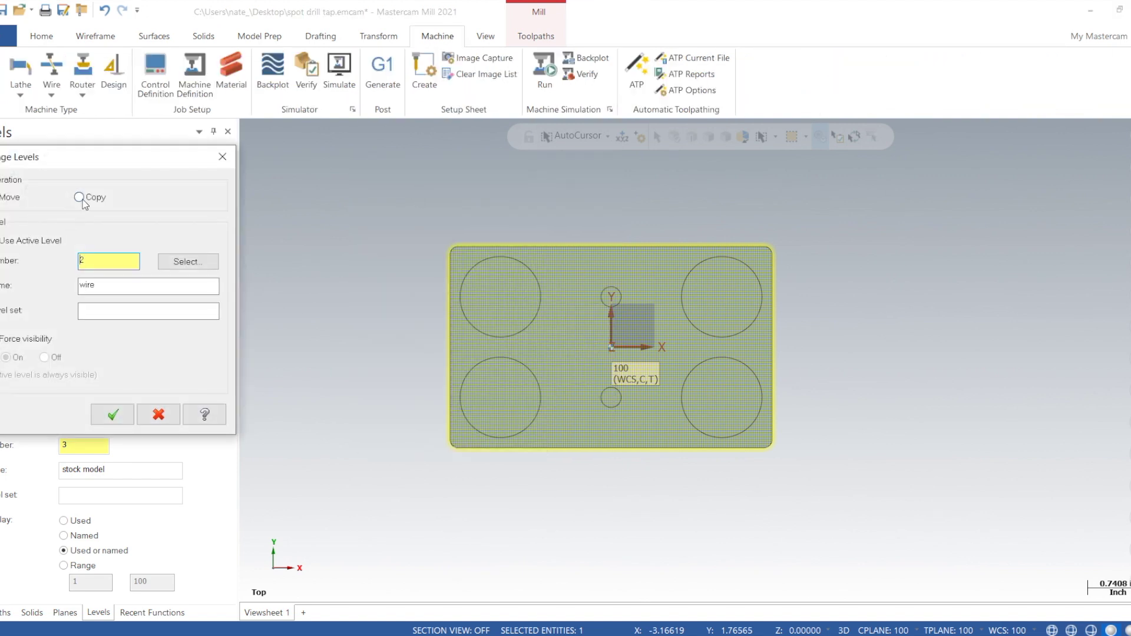
{"action": "left_click", "coordinate": [99, 259]}
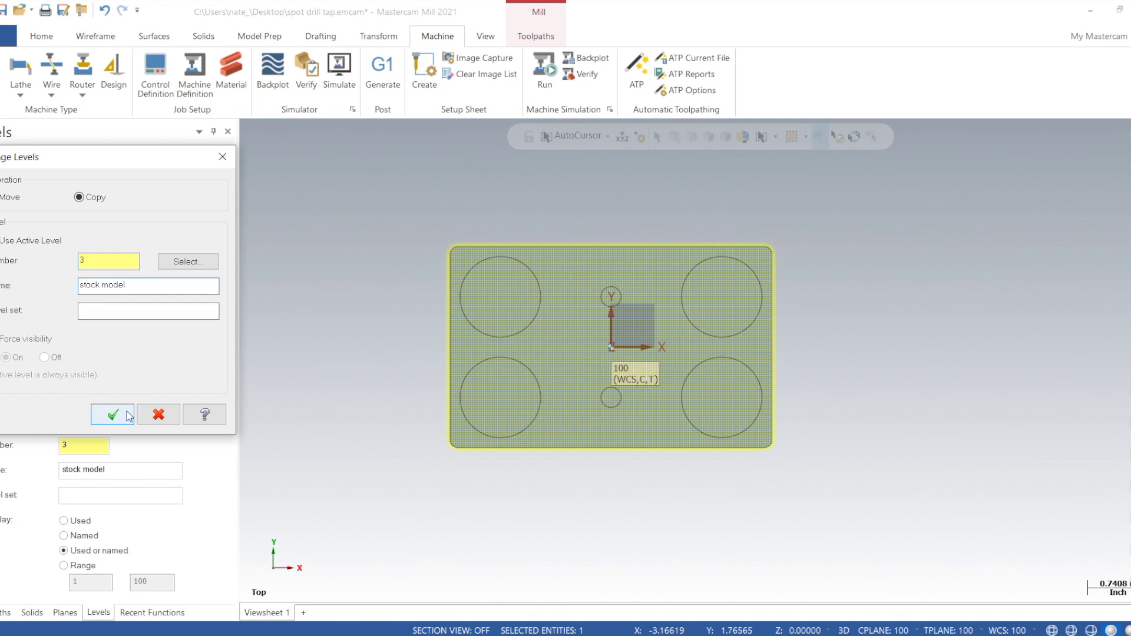
{"action": "left_click", "coordinate": [128, 415]}
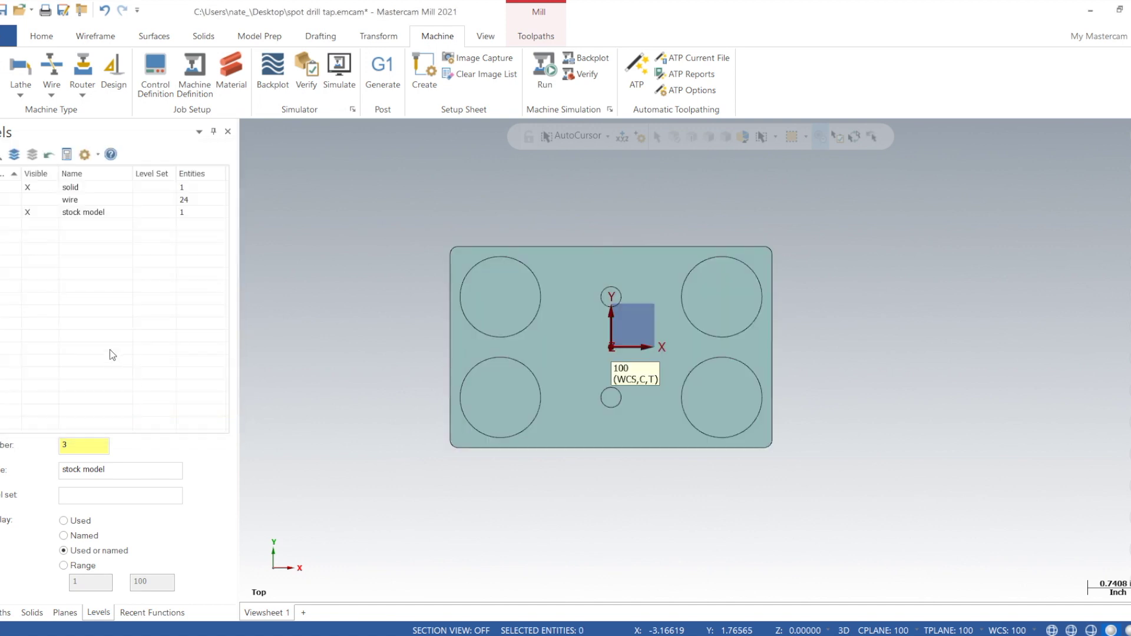
Hide the 'solid' level and begin a 0.7-distance extrude, viewed in isometric
{"action": "left_click", "coordinate": [40, 187]}
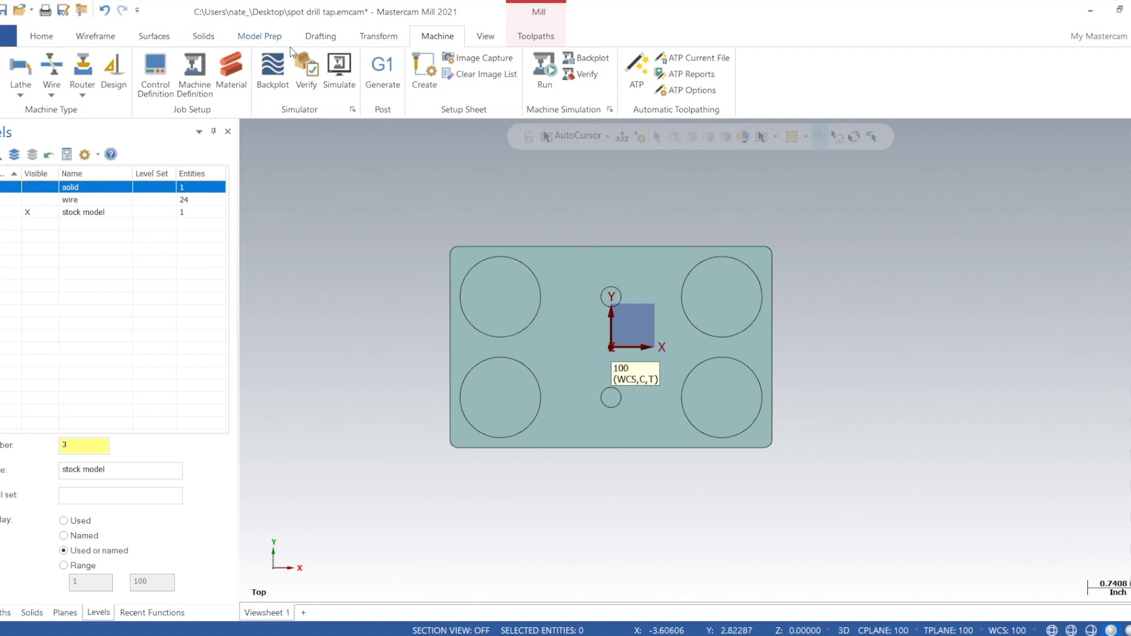
{"action": "left_click", "coordinate": [203, 36]}
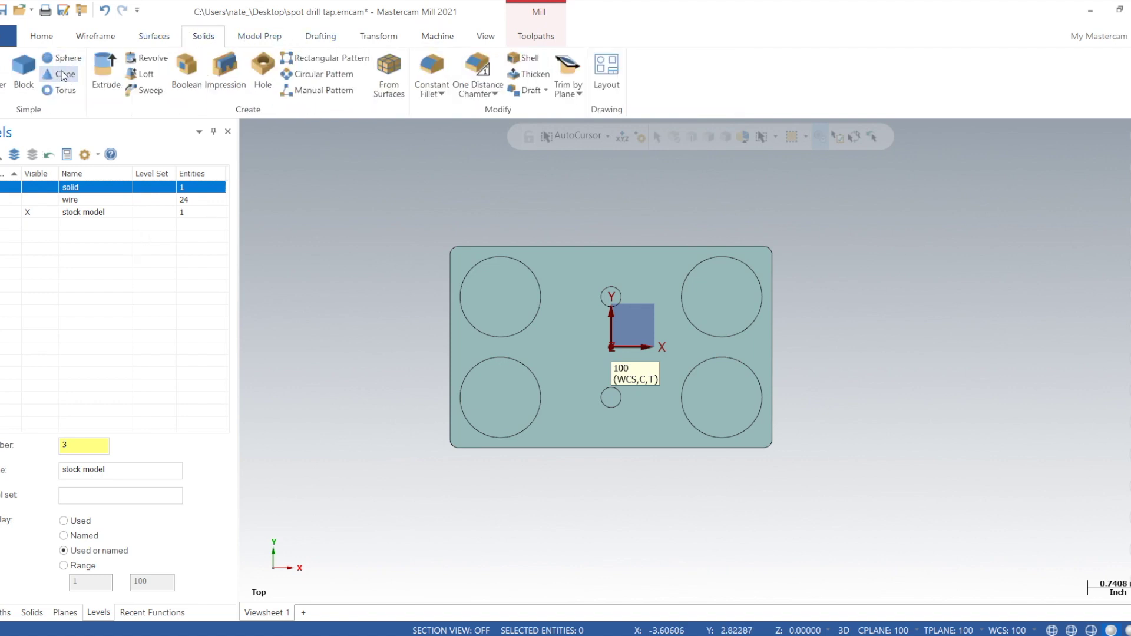
{"action": "left_click", "coordinate": [106, 74]}
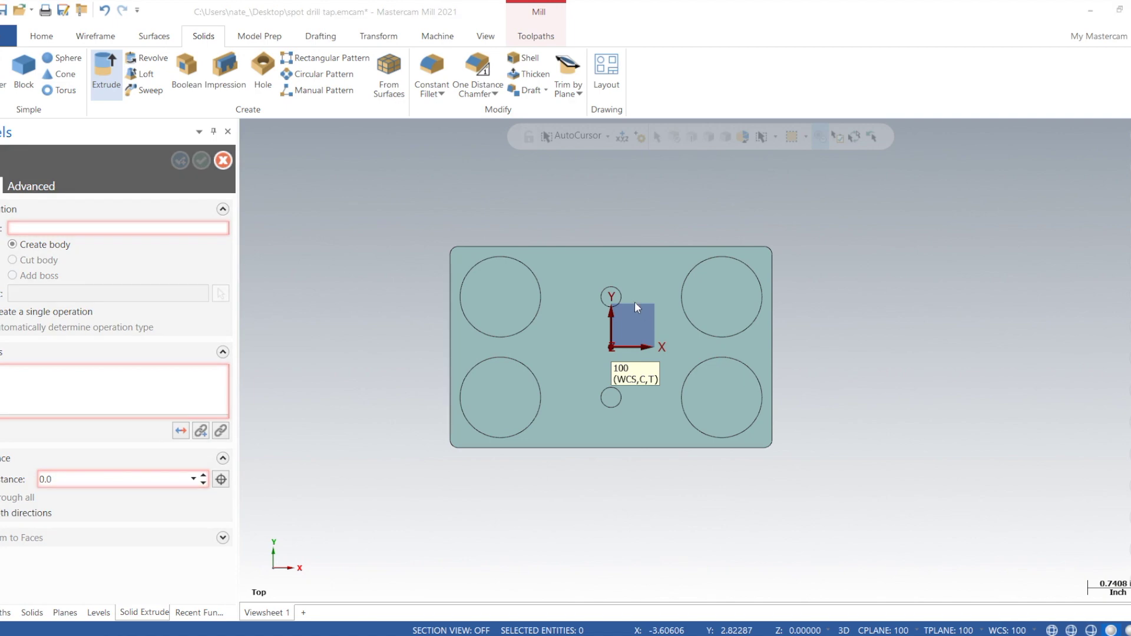
{"action": "scroll", "coordinate": [633, 300], "scroll_direction": "up", "scroll_amount": 1}
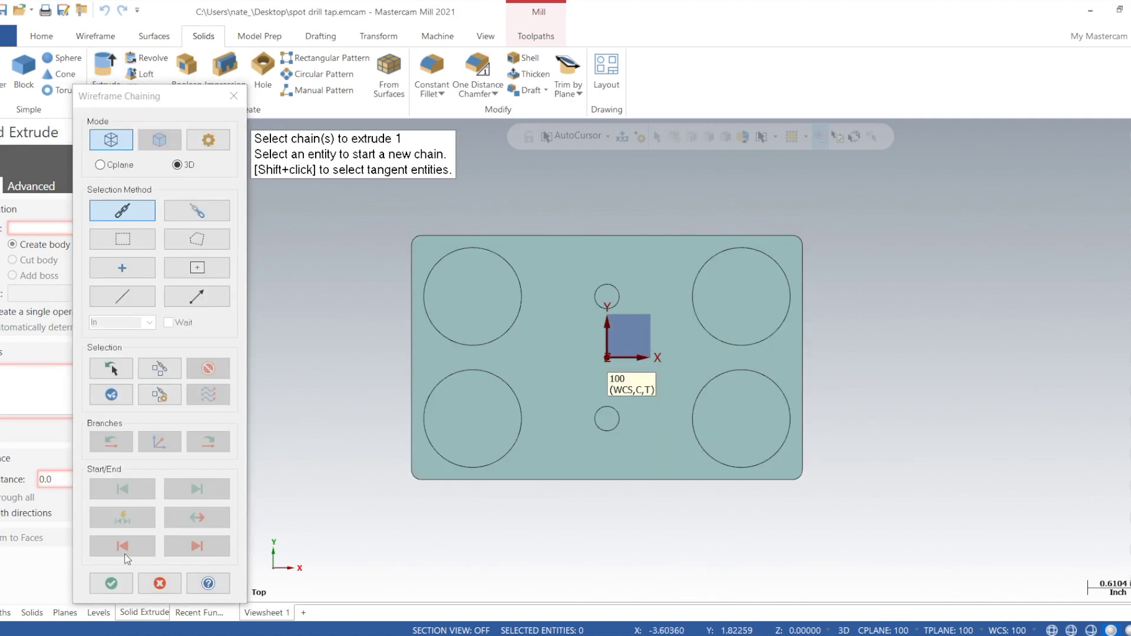
{"action": "left_click", "coordinate": [128, 576]}
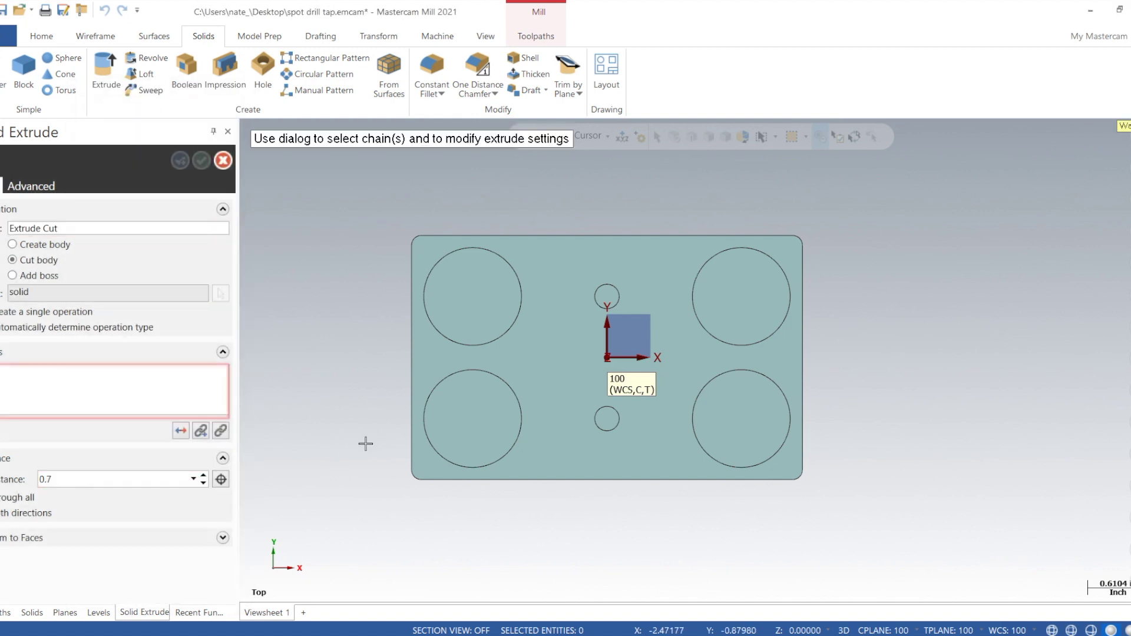
{"action": "key", "text": "alt+Up"}
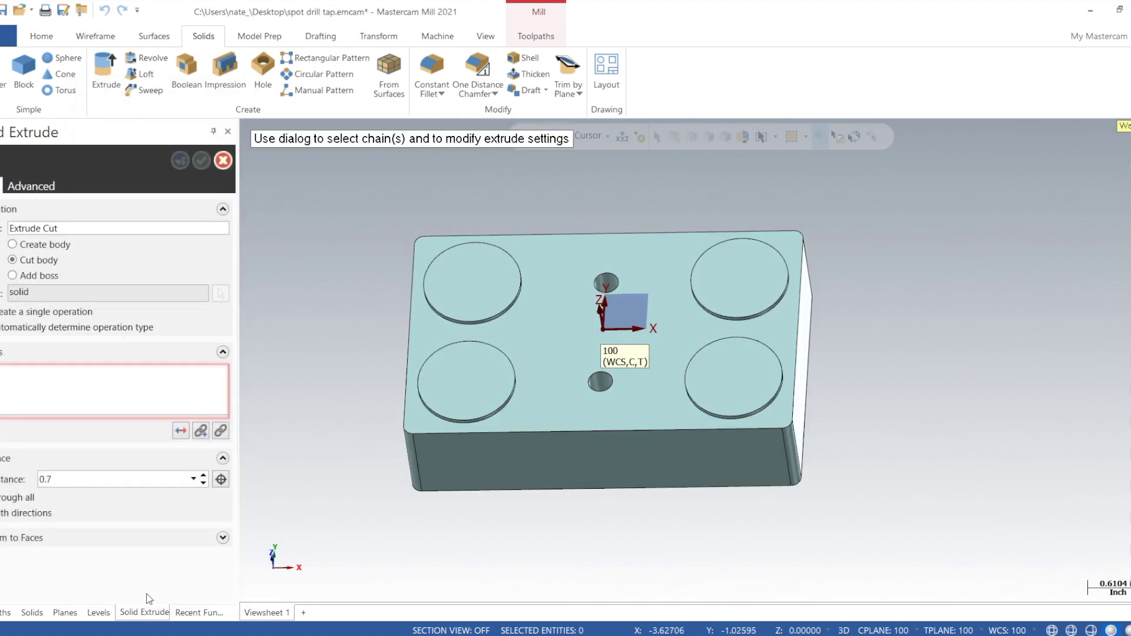
{"action": "left_click", "coordinate": [99, 613]}
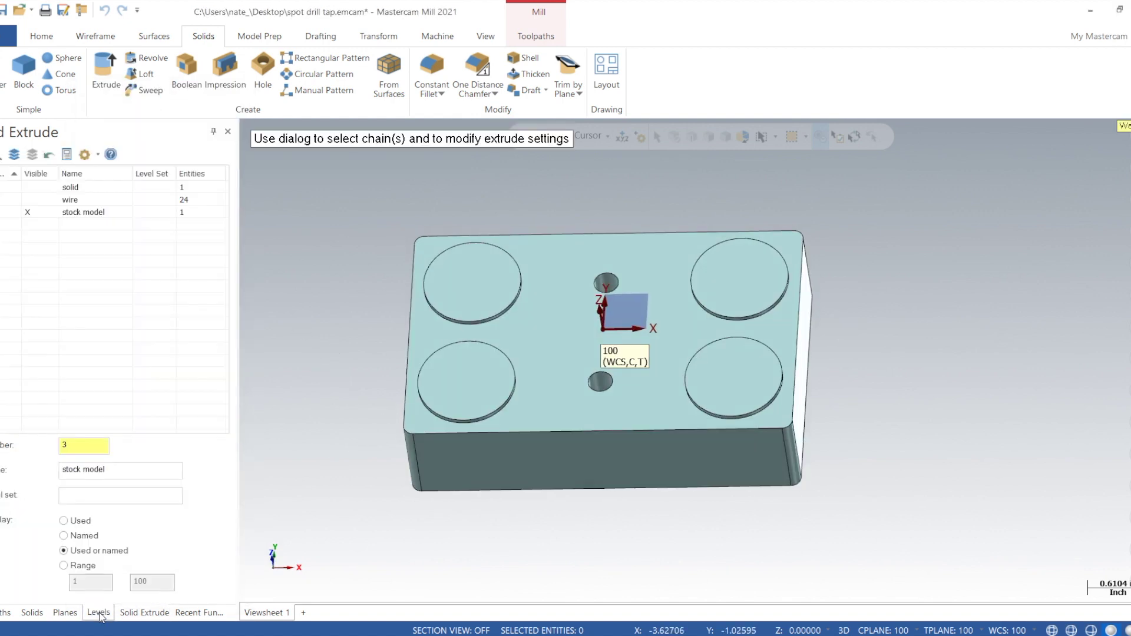
Show the wire level, restart the extrude, and chain both small hole circles
{"action": "left_click", "coordinate": [46, 200]}
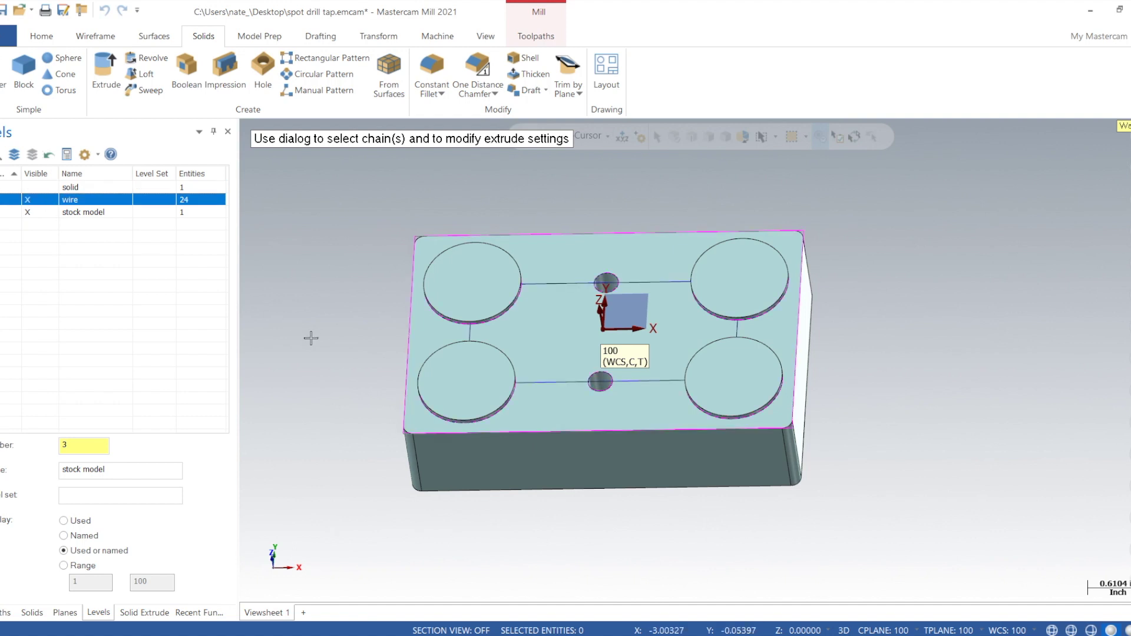
{"action": "key", "text": "Escape"}
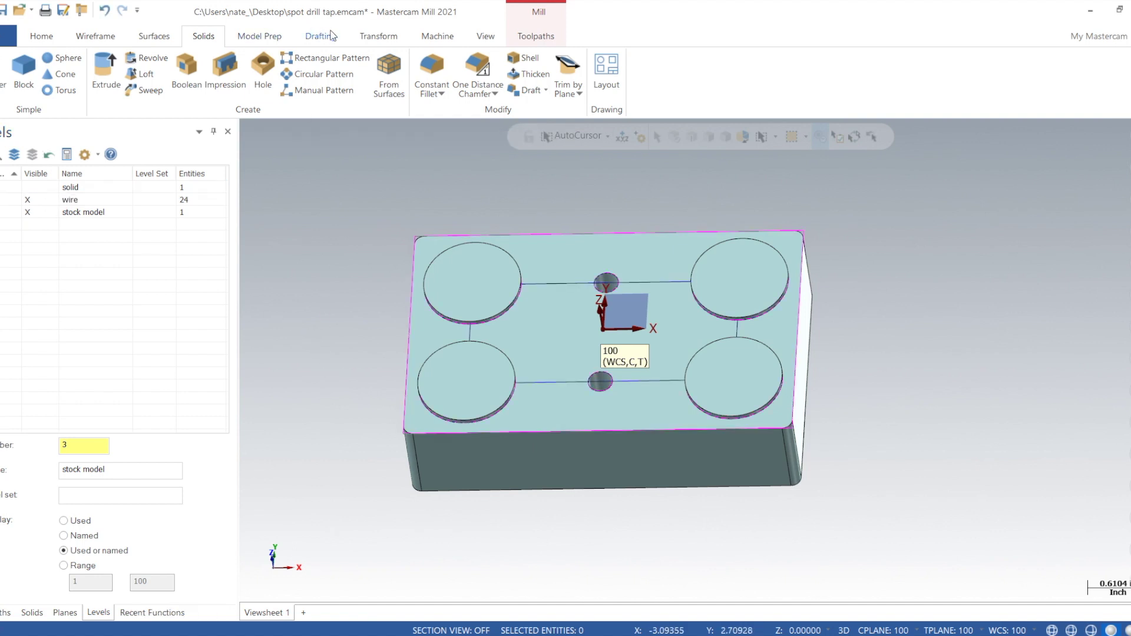
{"action": "left_click", "coordinate": [104, 69]}
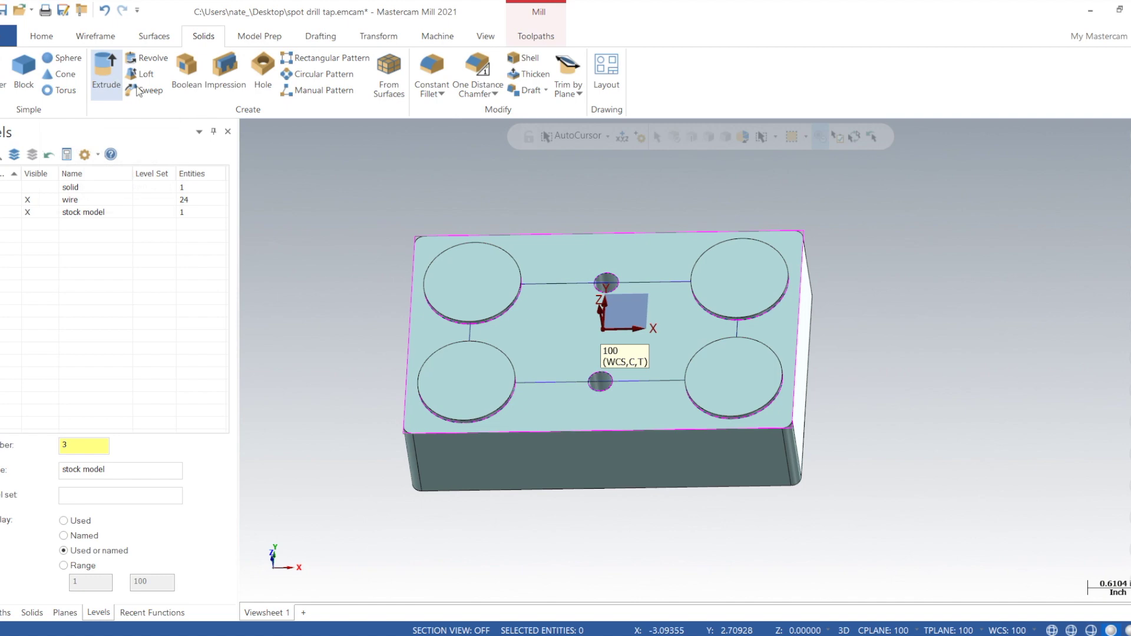
{"action": "left_click", "coordinate": [607, 282]}
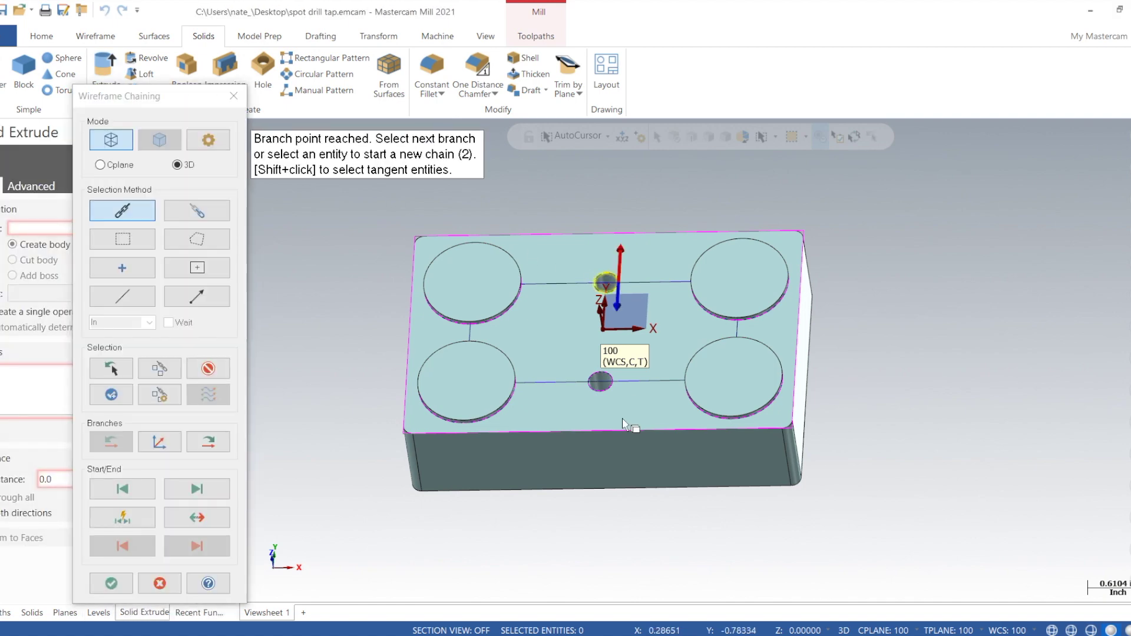
{"action": "left_click", "coordinate": [611, 379]}
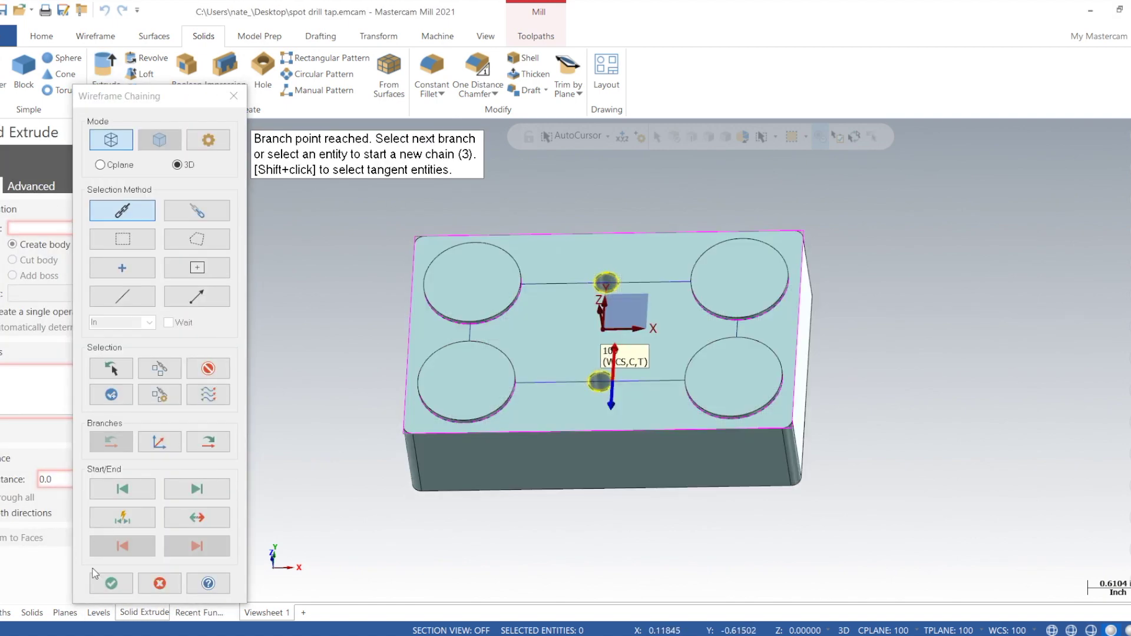
{"action": "left_click", "coordinate": [111, 583]}
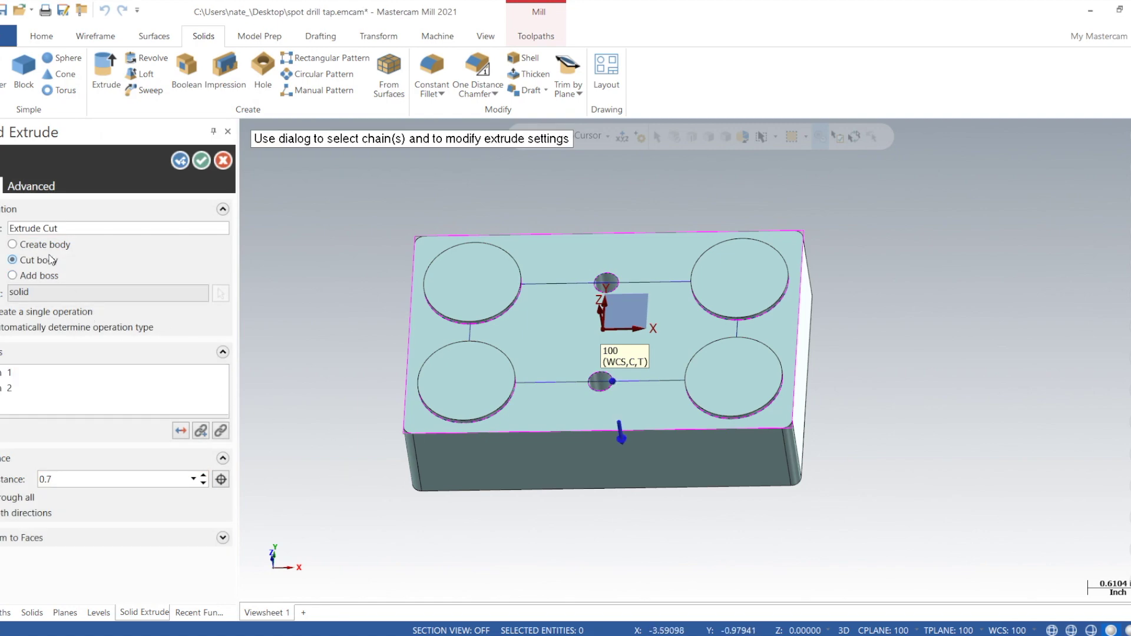
Set the extrude to Create body and inspect the 0.7 downward preview
{"action": "left_click", "coordinate": [31, 244]}
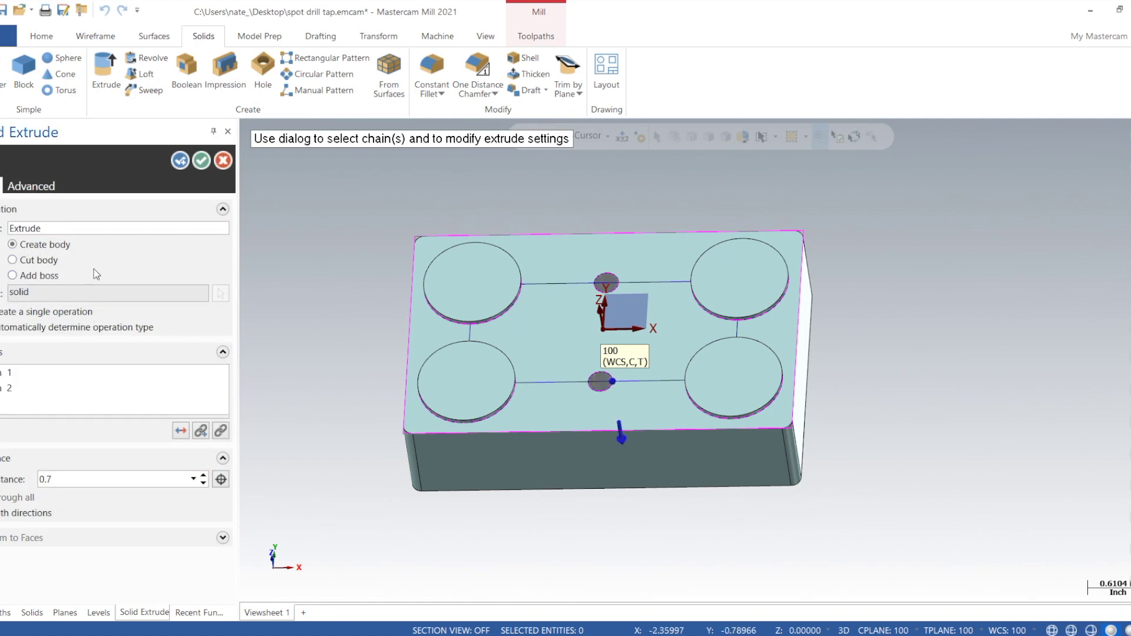
{"action": "middle_click_drag", "start_coordinate": [470, 496], "coordinate": [451, 453]}
{"action": "scroll", "coordinate": [483, 380], "scroll_direction": "up", "scroll_amount": 6}
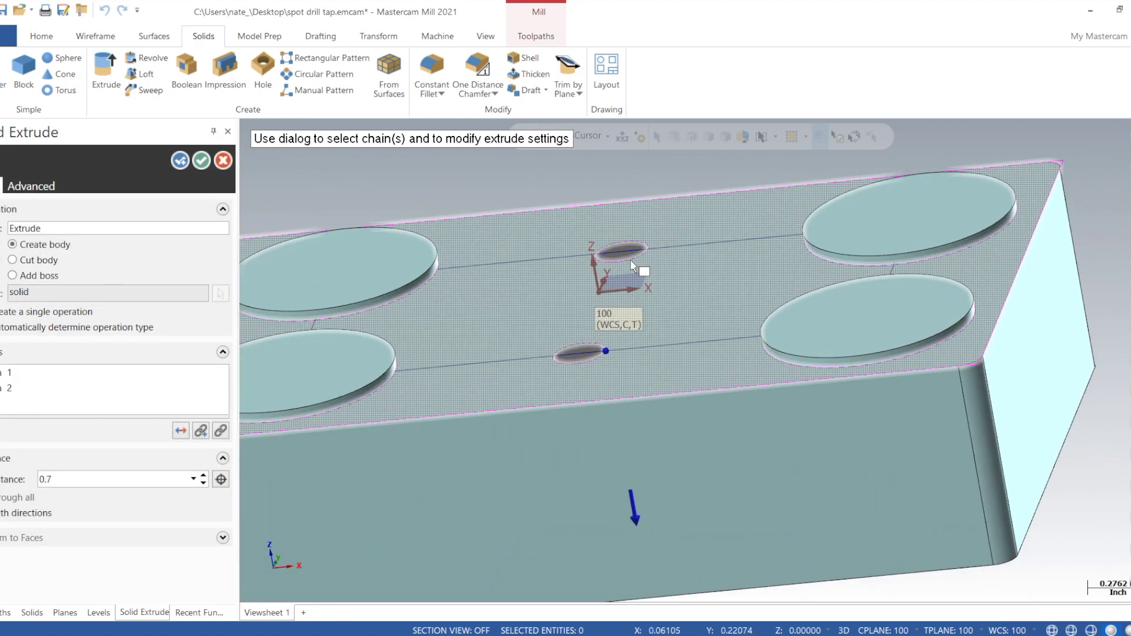
{"action": "scroll", "coordinate": [483, 380], "scroll_direction": "down", "scroll_amount": 5}
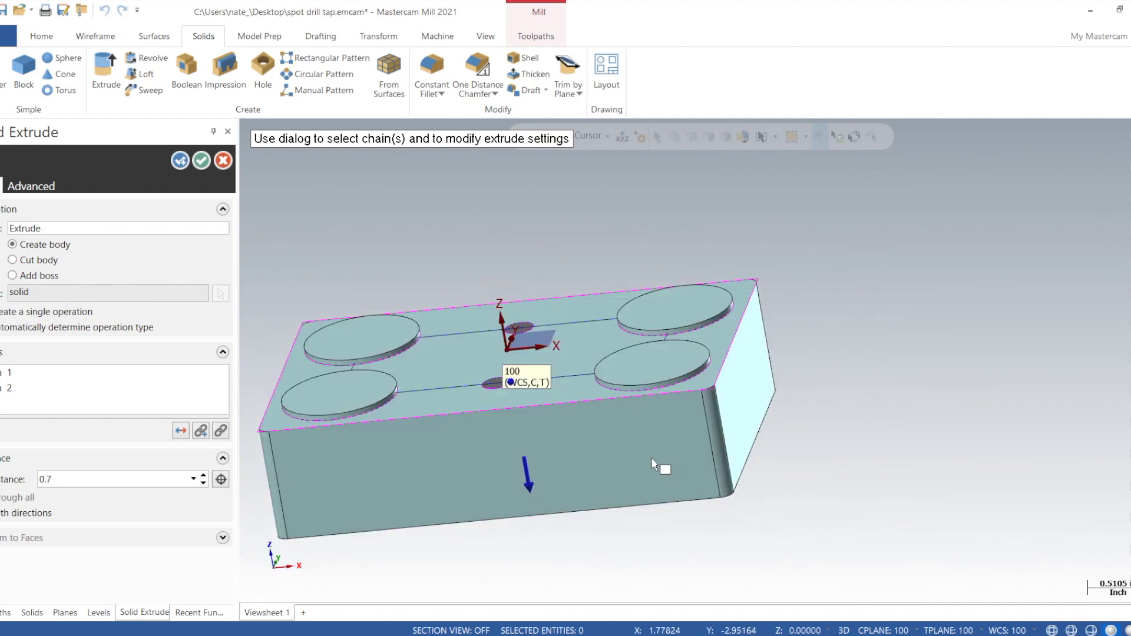
Commit the two 0.7 cylinder extrudes, hide the wire level, and select the stock block
{"action": "left_click", "coordinate": [200, 160]}
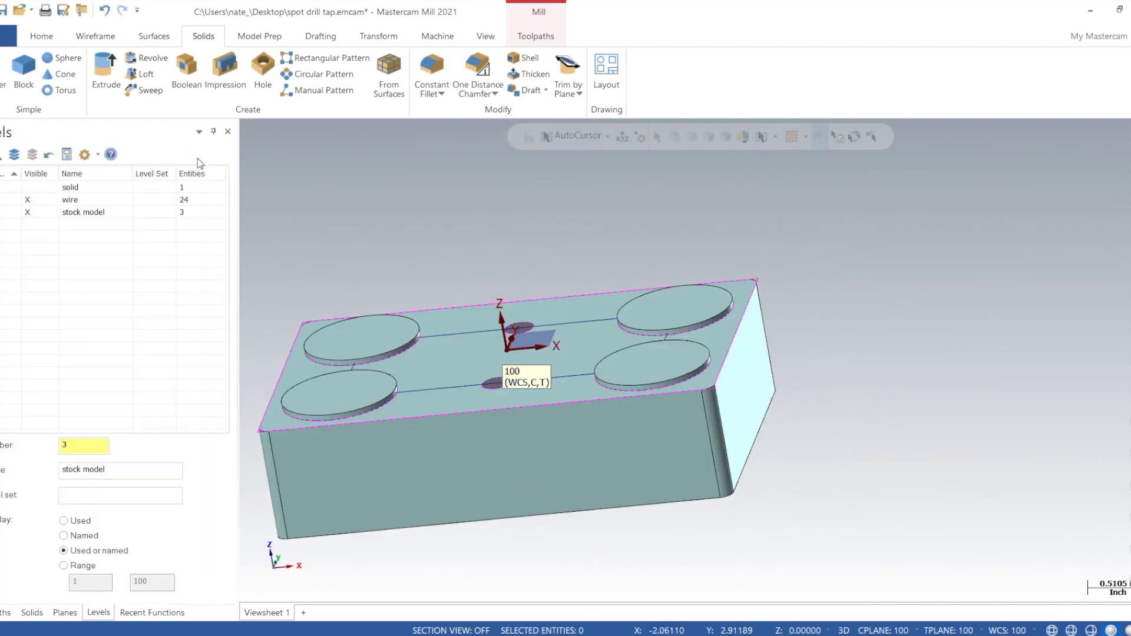
{"action": "left_click", "coordinate": [51, 200]}
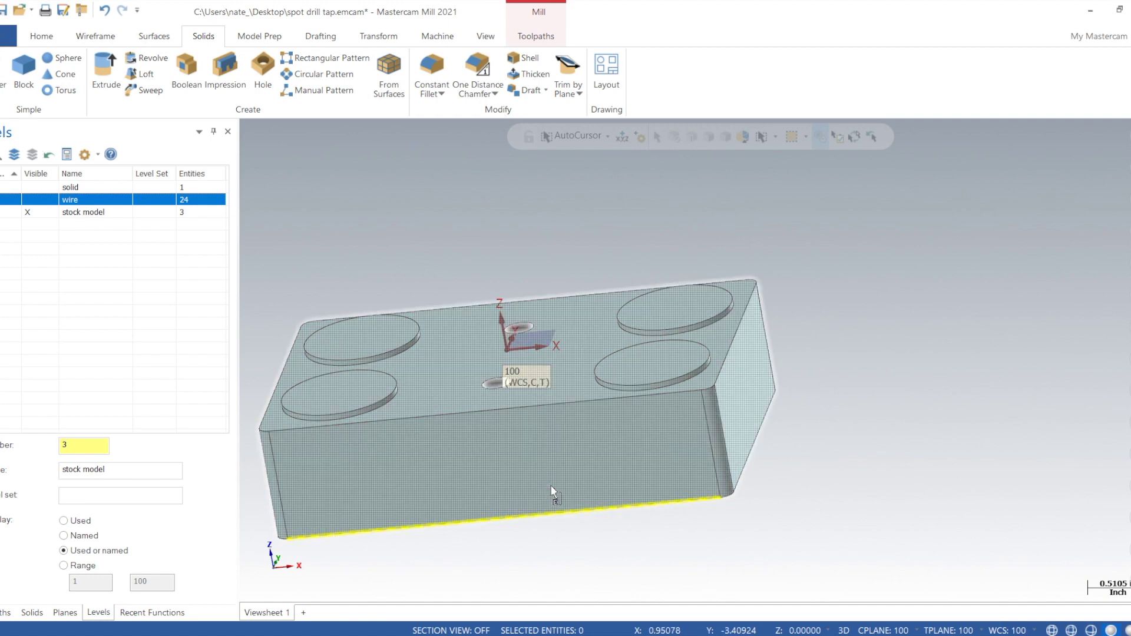
{"action": "left_click", "coordinate": [512, 447]}
Boolean Add the two cylinders into the stock block, targeting the block
{"action": "left_click", "coordinate": [215, 83]}
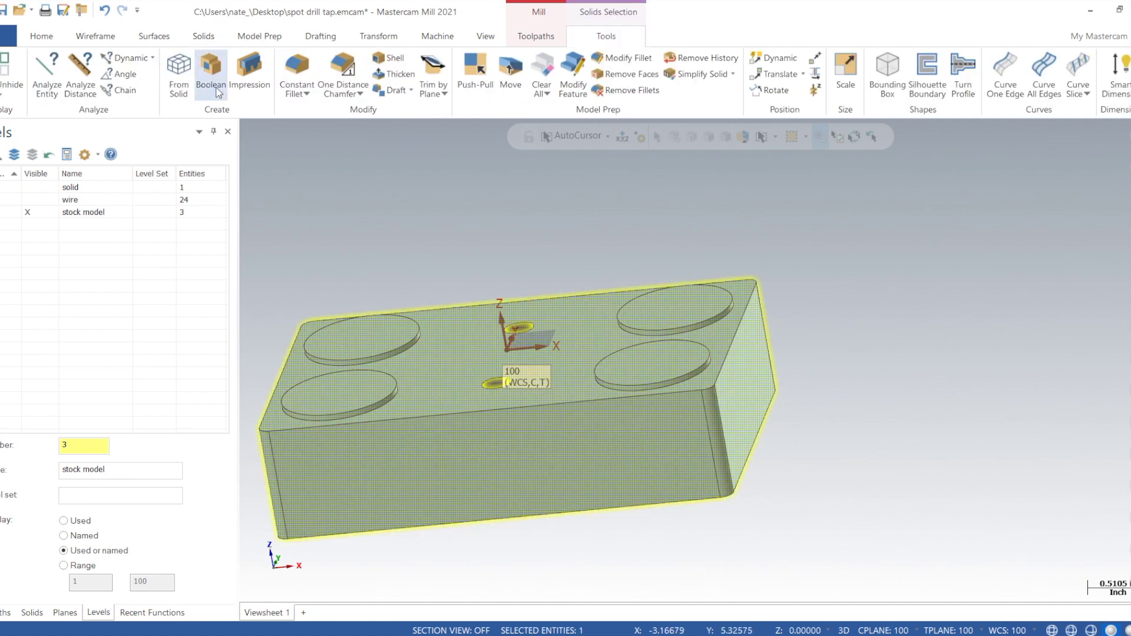
{"action": "right_click", "coordinate": [92, 362]}
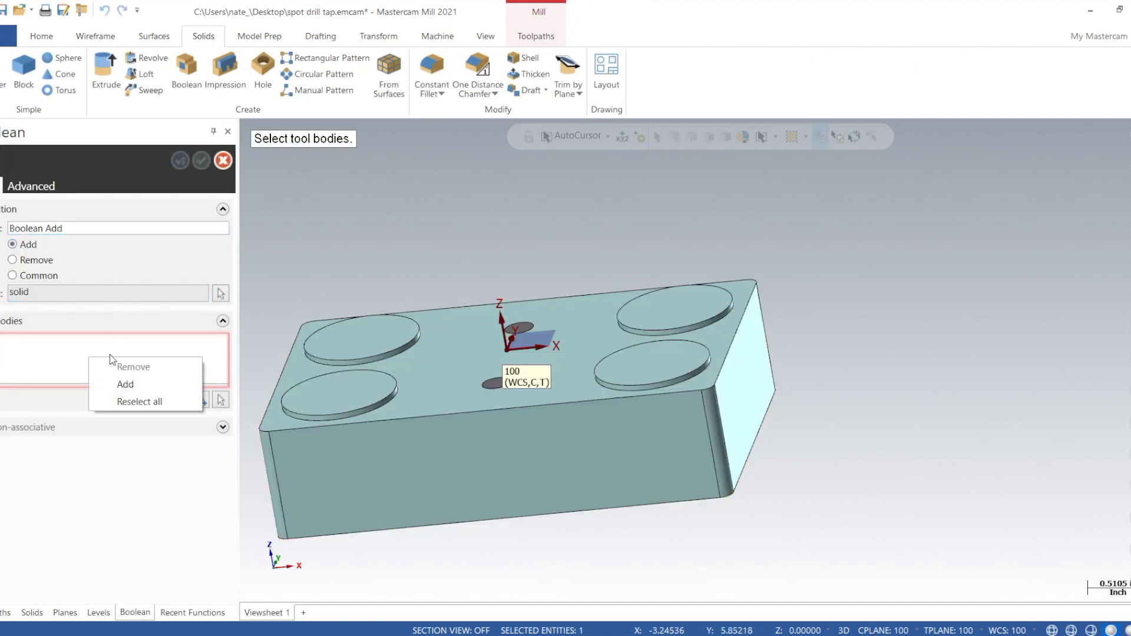
{"action": "left_click", "coordinate": [130, 383]}
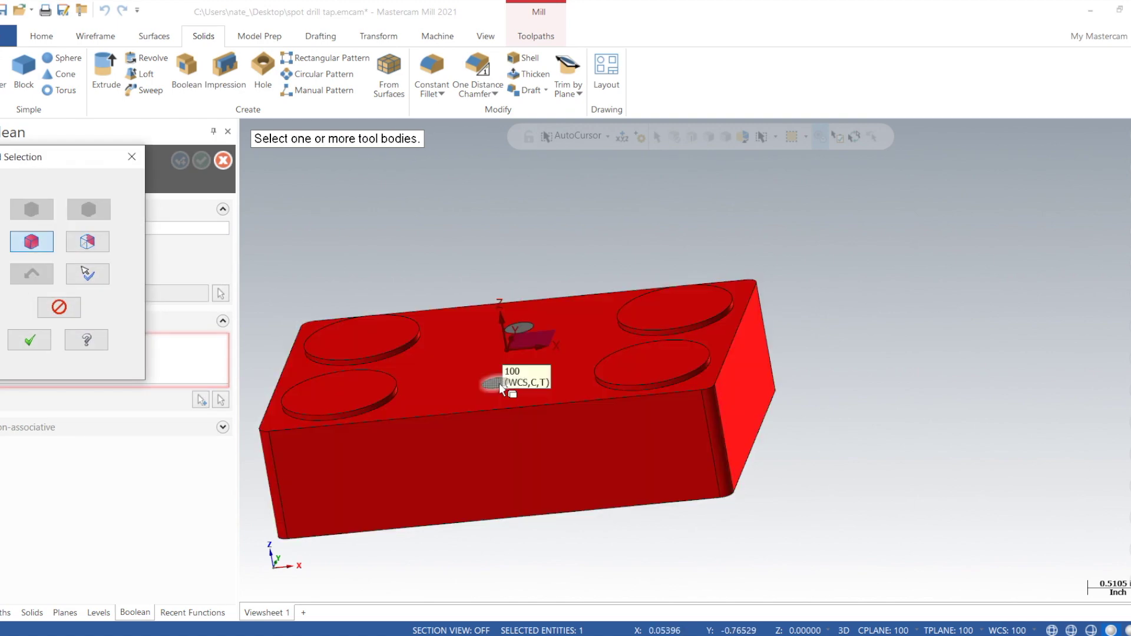
{"action": "left_click", "coordinate": [491, 390]}
{"action": "left_click", "coordinate": [520, 351]}
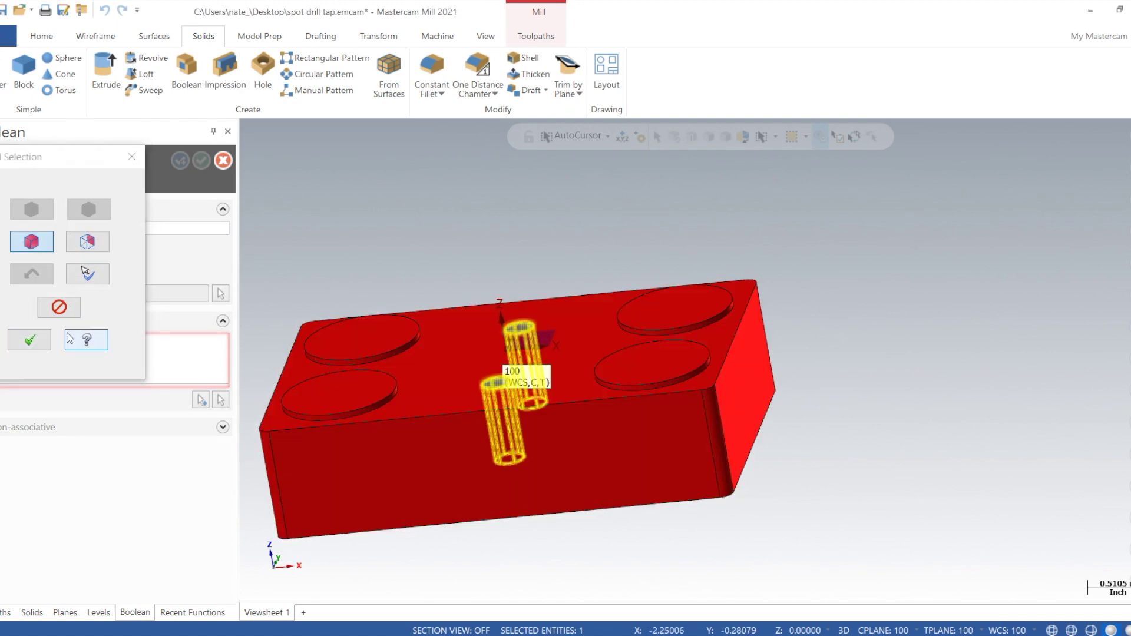
{"action": "left_click", "coordinate": [29, 340]}
{"action": "left_click", "coordinate": [199, 165]}
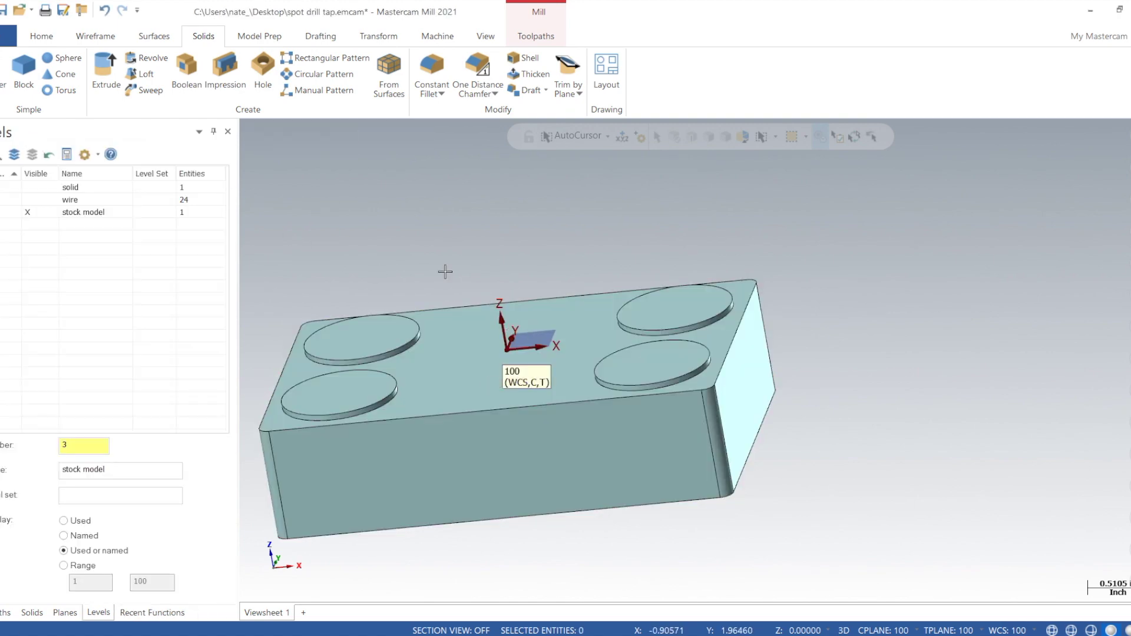
{"action": "right_click", "coordinate": [423, 252]}
From the Top view, add a Model-based Stock Model operation named 'add 1/4-20 holes'
{"action": "left_click", "coordinate": [470, 334]}
{"action": "key", "text": "alt+o"}
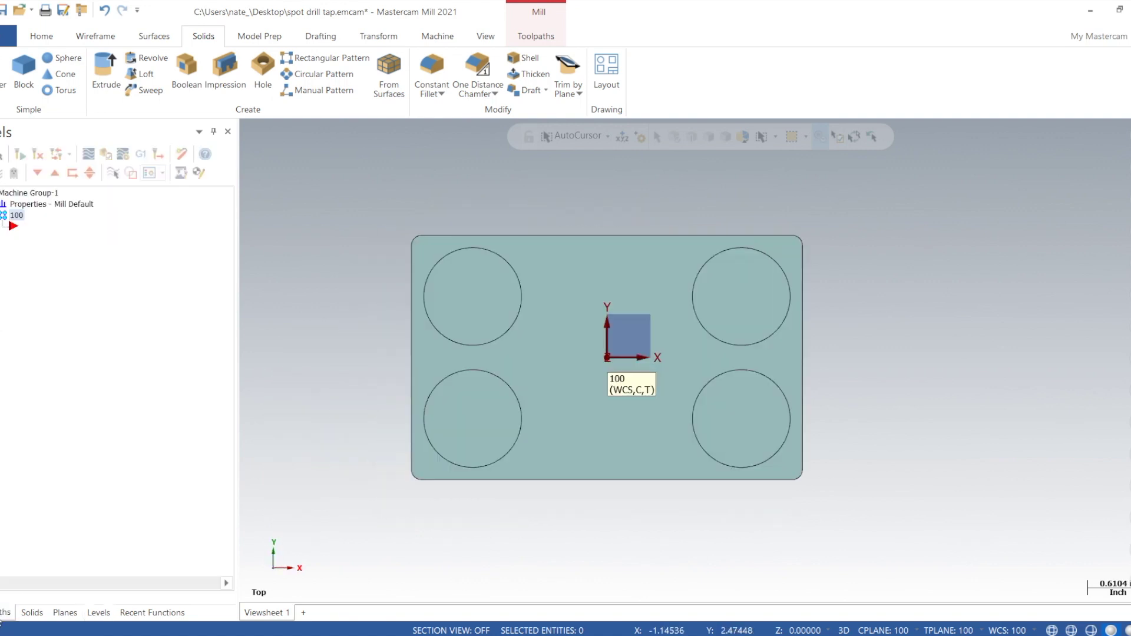
{"action": "right_click", "coordinate": [55, 364]}
{"action": "mouse_move", "coordinate": [127, 263]}
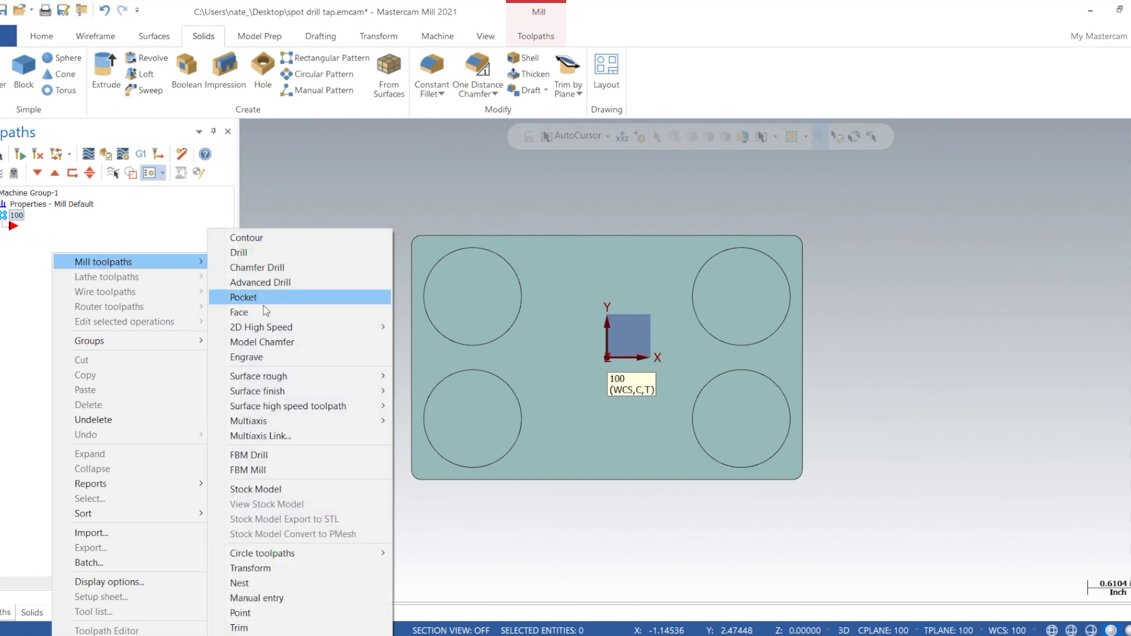
{"action": "left_click", "coordinate": [286, 489]}
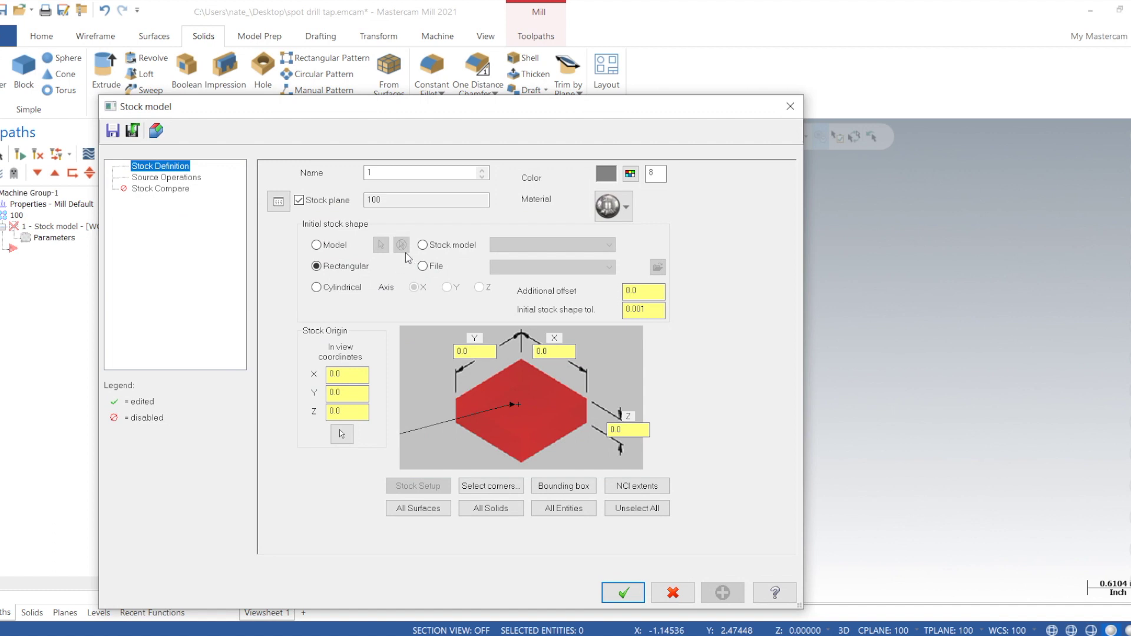
{"action": "left_click", "coordinate": [331, 246]}
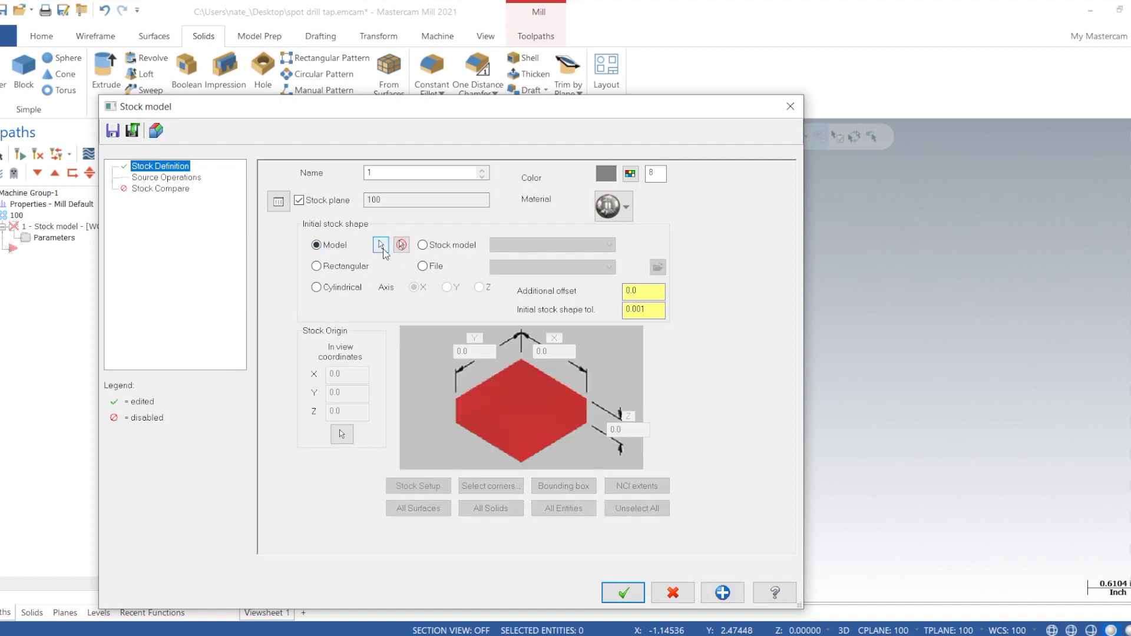
{"action": "left_click", "coordinate": [396, 171]}
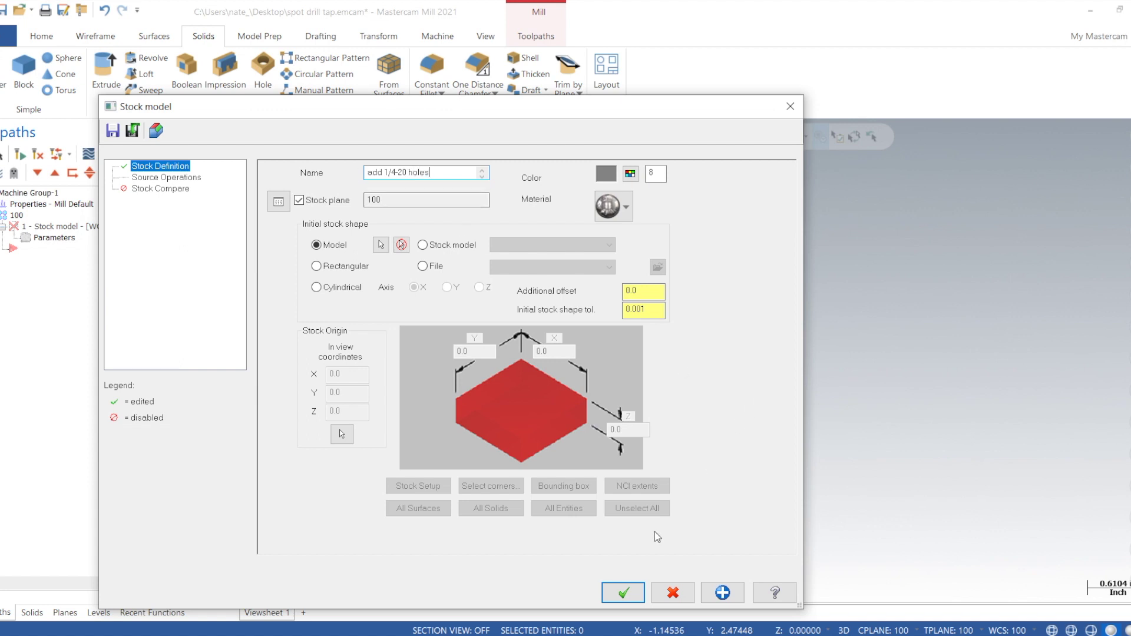
{"action": "left_click", "coordinate": [623, 592]}
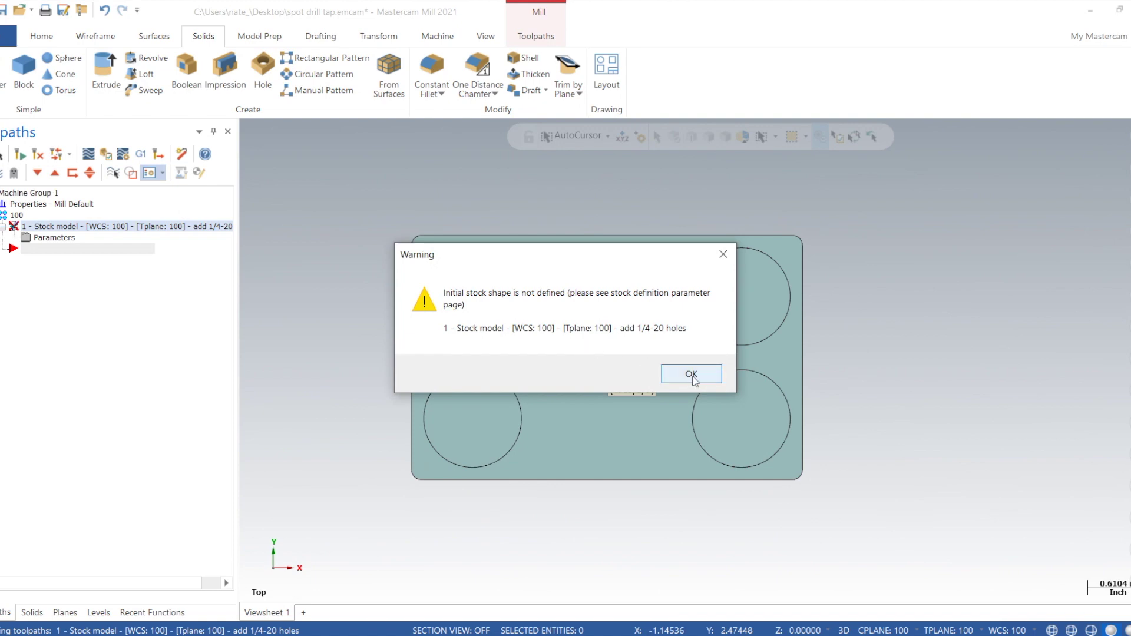
{"action": "left_click", "coordinate": [670, 373]}
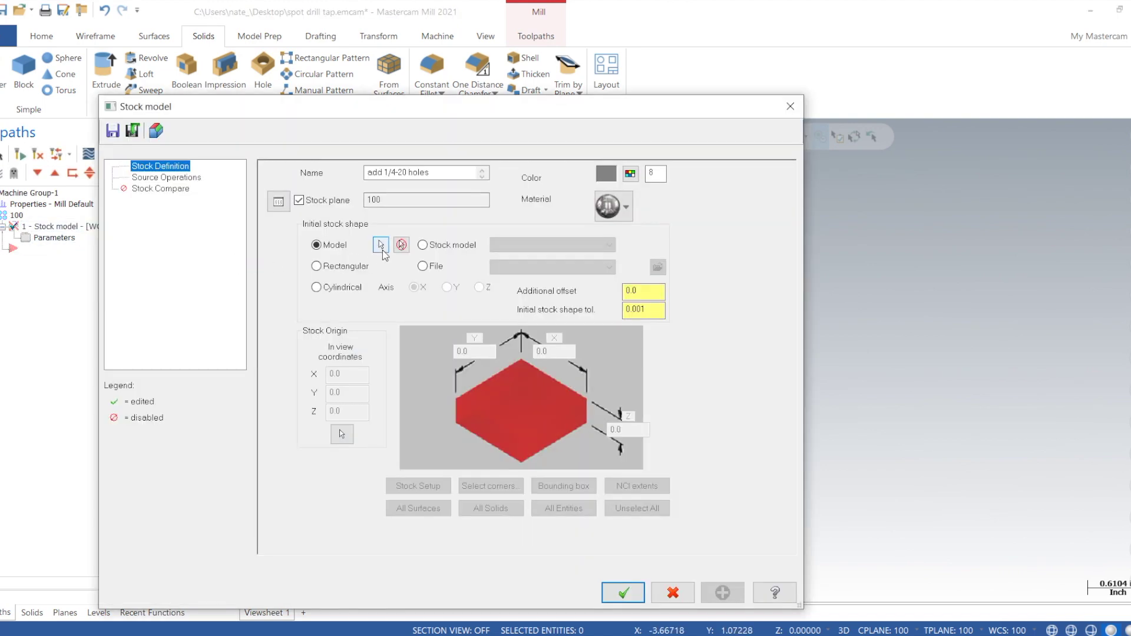
Pick the solid body as the stock model's source and accept the settings
{"action": "left_click", "coordinate": [384, 253]}
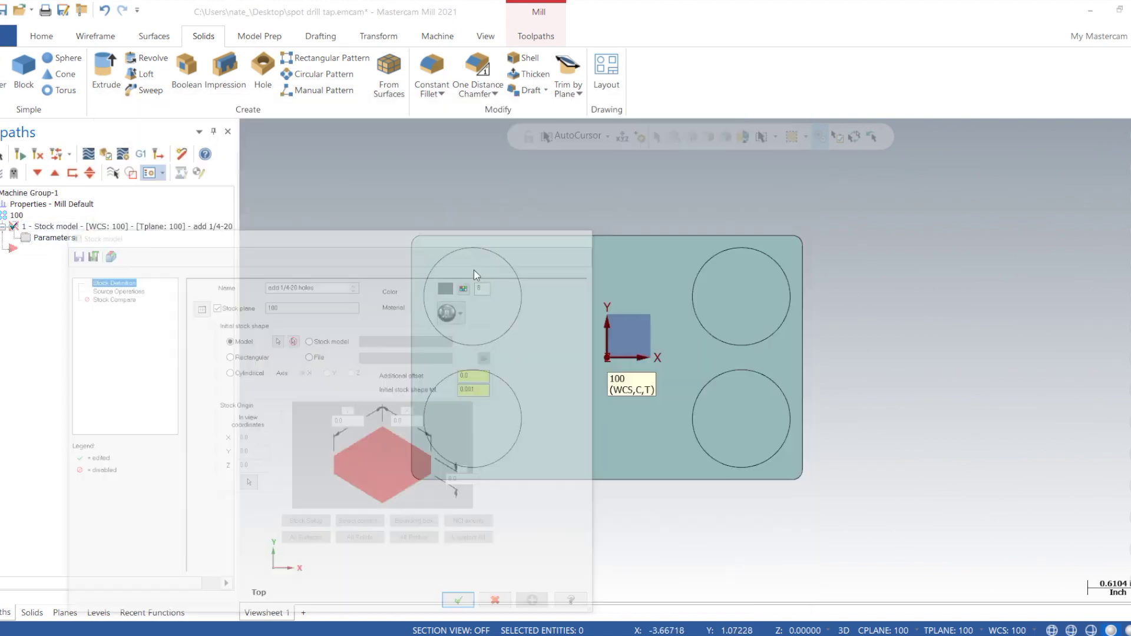
{"action": "left_click", "coordinate": [557, 297]}
{"action": "left_click", "coordinate": [648, 169]}
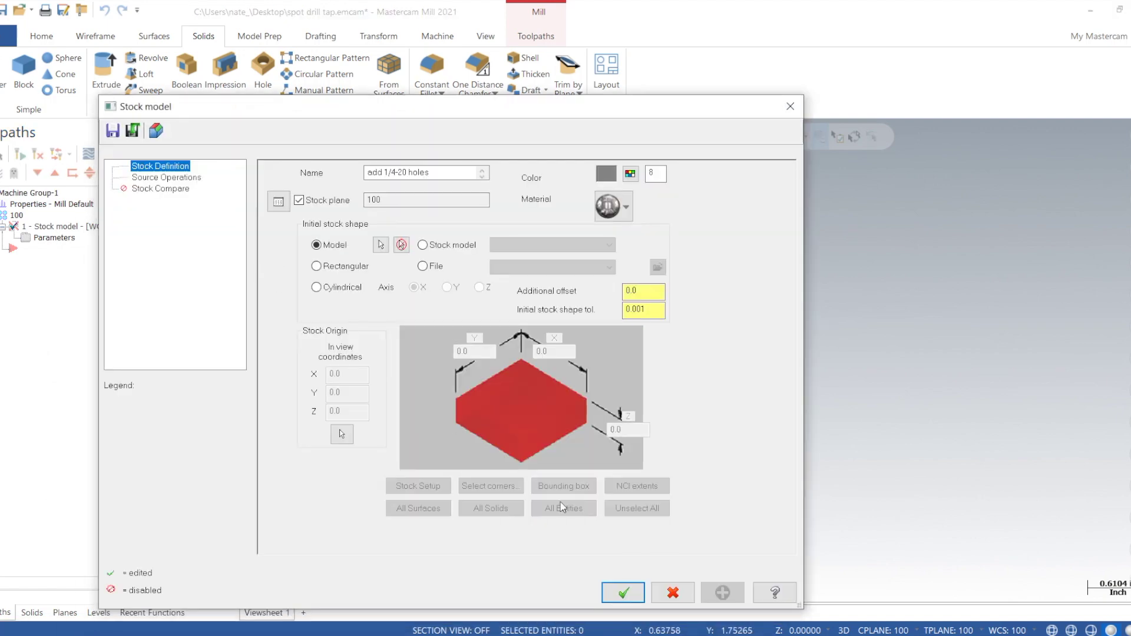
{"action": "left_click", "coordinate": [623, 592]}
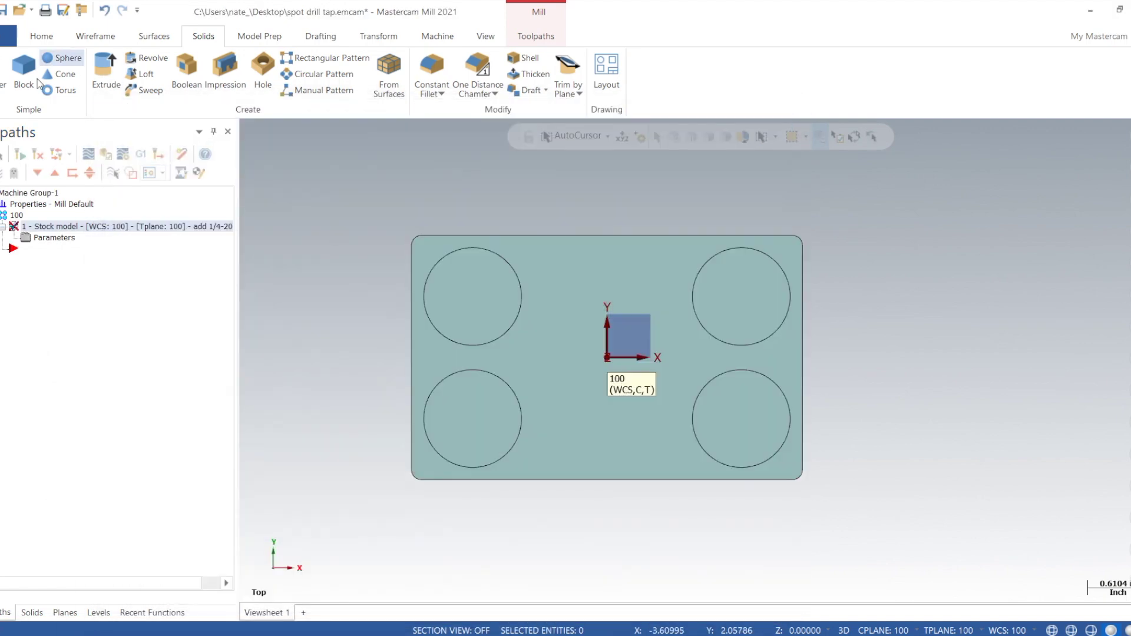
Regenerate the stock model, toggle stock shading, and make the 'solid' level main and visible
{"action": "left_click", "coordinate": [21, 155]}
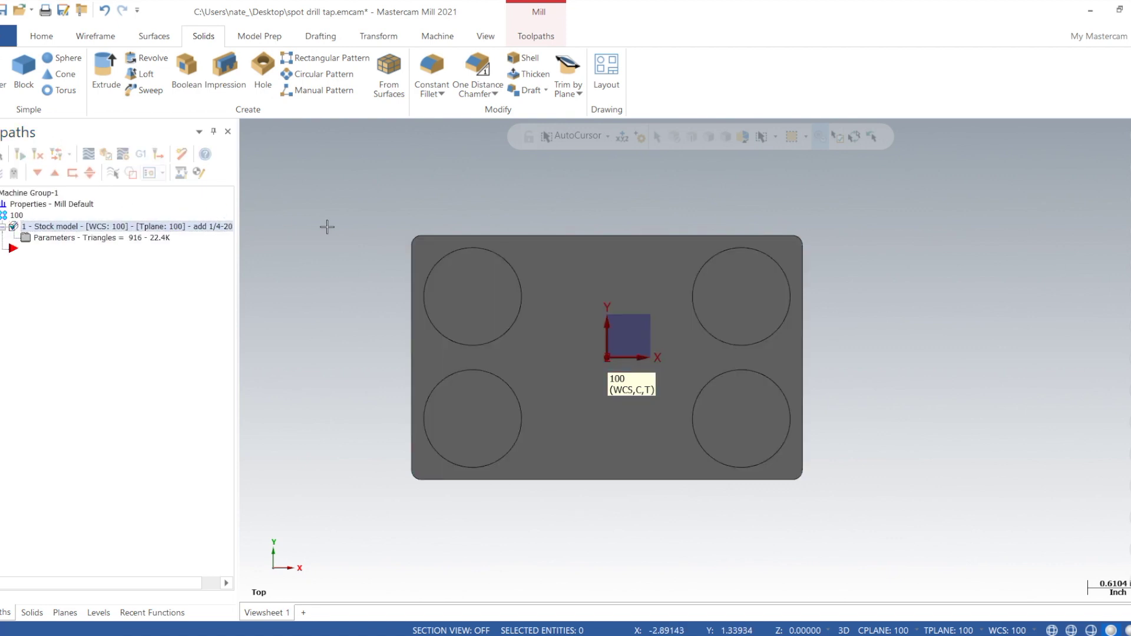
{"action": "left_click", "coordinate": [3, 172]}
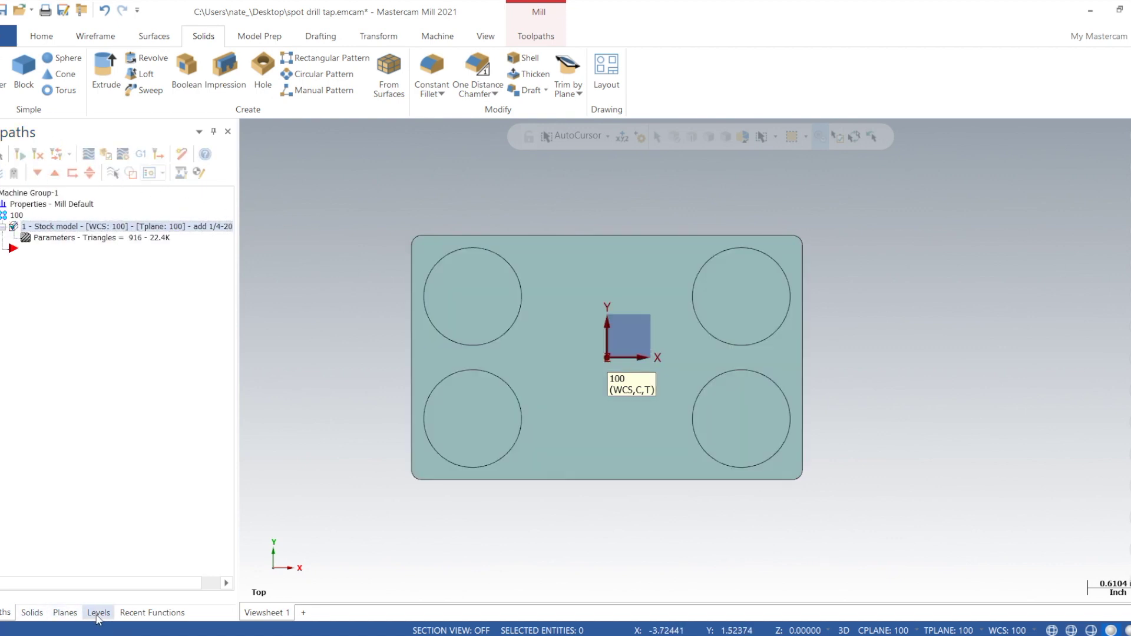
{"action": "left_click", "coordinate": [99, 615]}
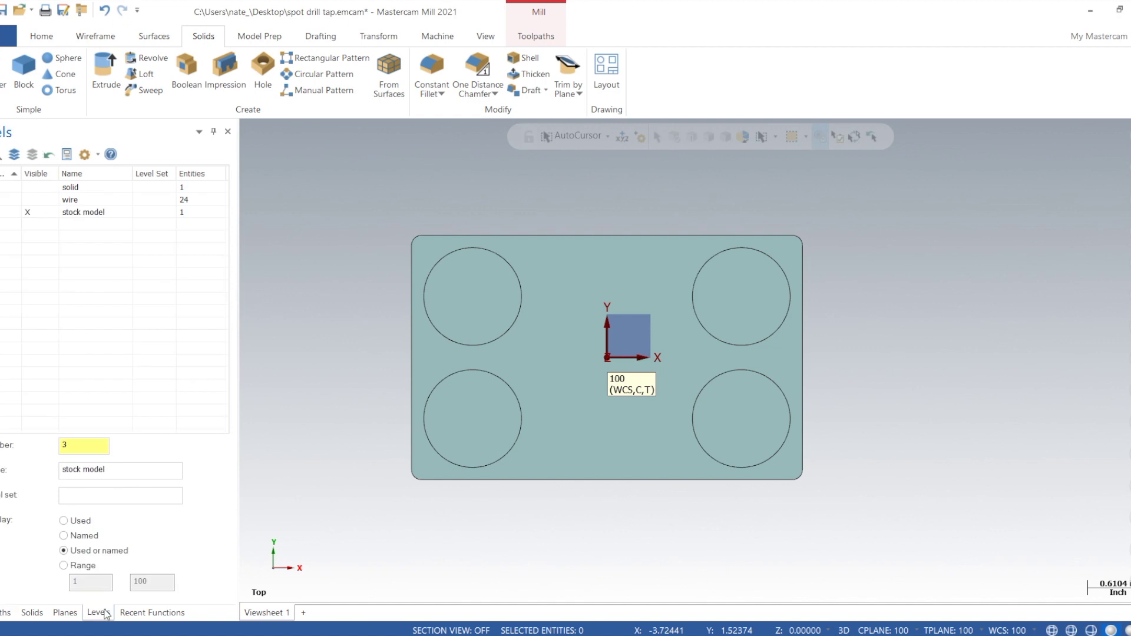
{"action": "left_click", "coordinate": [14, 188]}
Hide the 'stock model' level, orbit to a 3D view, and start a Drill toolpath
{"action": "left_click", "coordinate": [47, 214]}
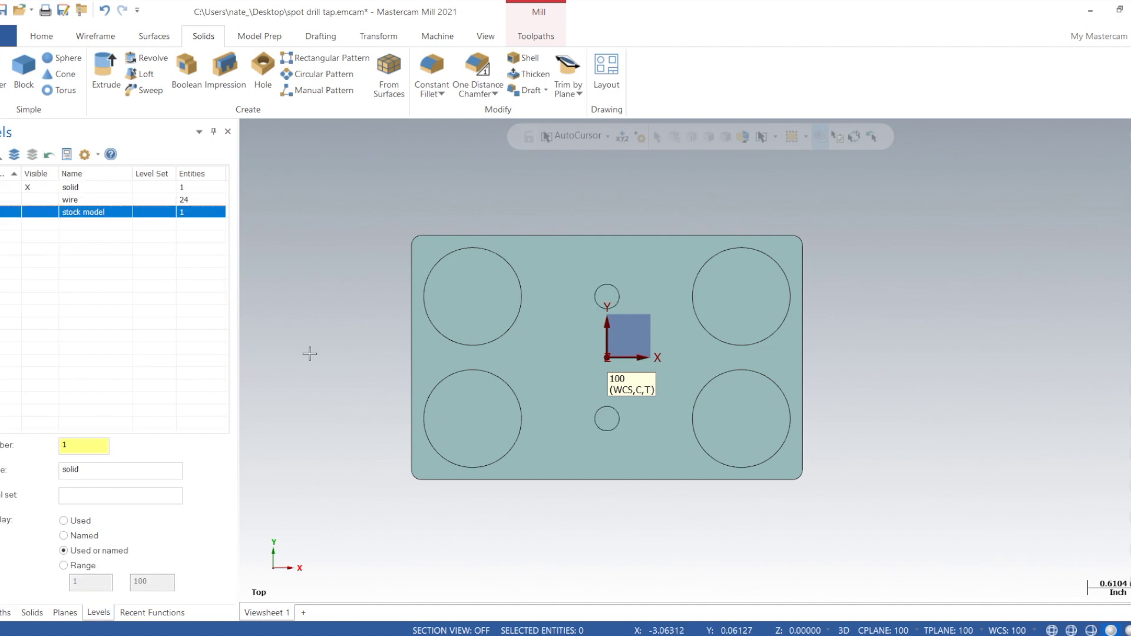
{"action": "middle_click_drag", "start_coordinate": [310, 353], "coordinate": [324, 287]}
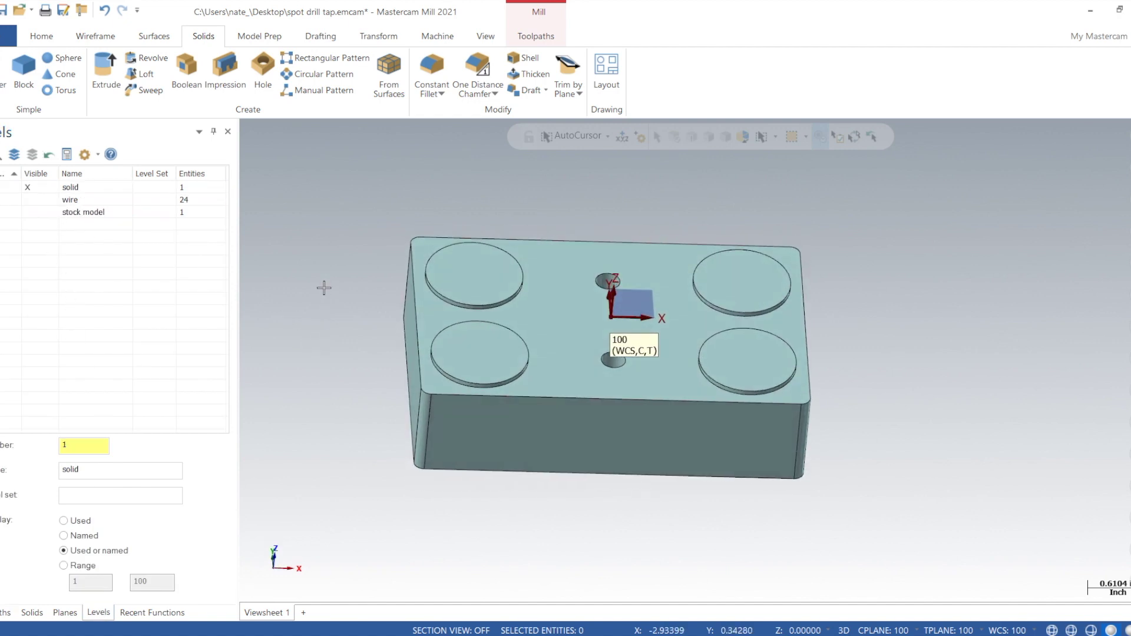
{"action": "left_click", "coordinate": [527, 39]}
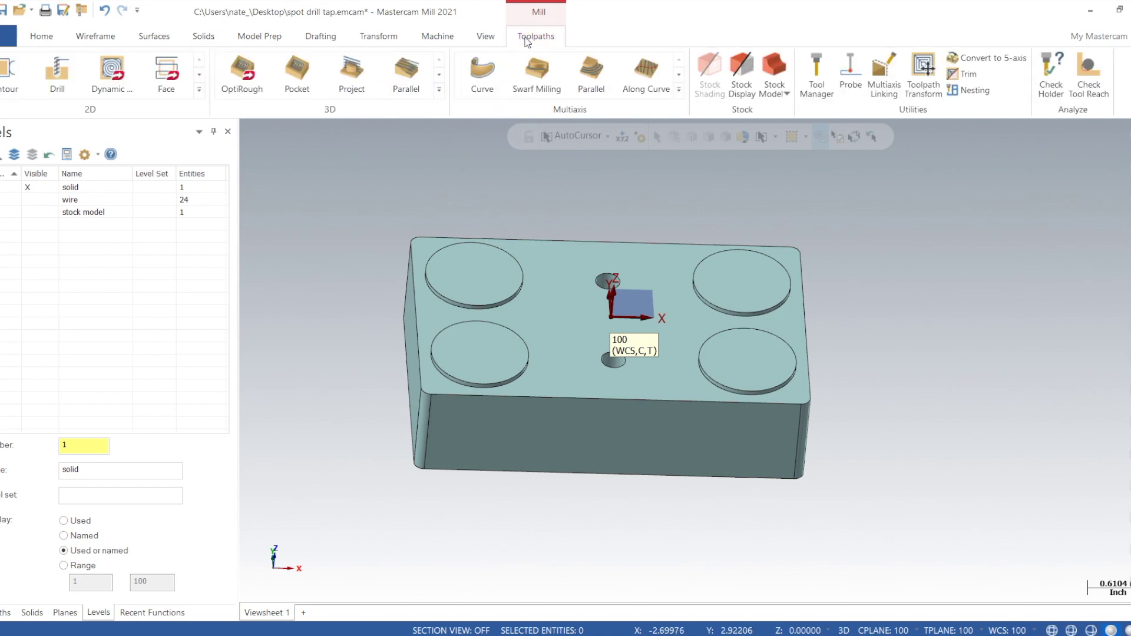
{"action": "left_click", "coordinate": [68, 90]}
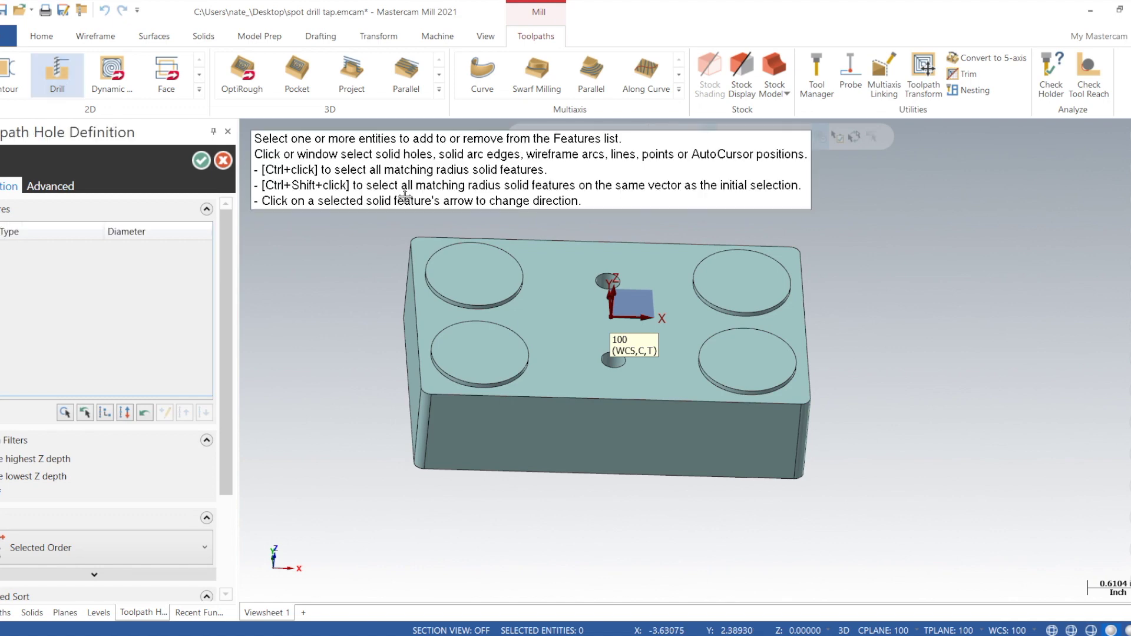
Select the upper and lower 0.25-diameter holes for drilling and confirm
{"action": "scroll", "coordinate": [613, 283], "scroll_direction": "up", "scroll_amount": 2}
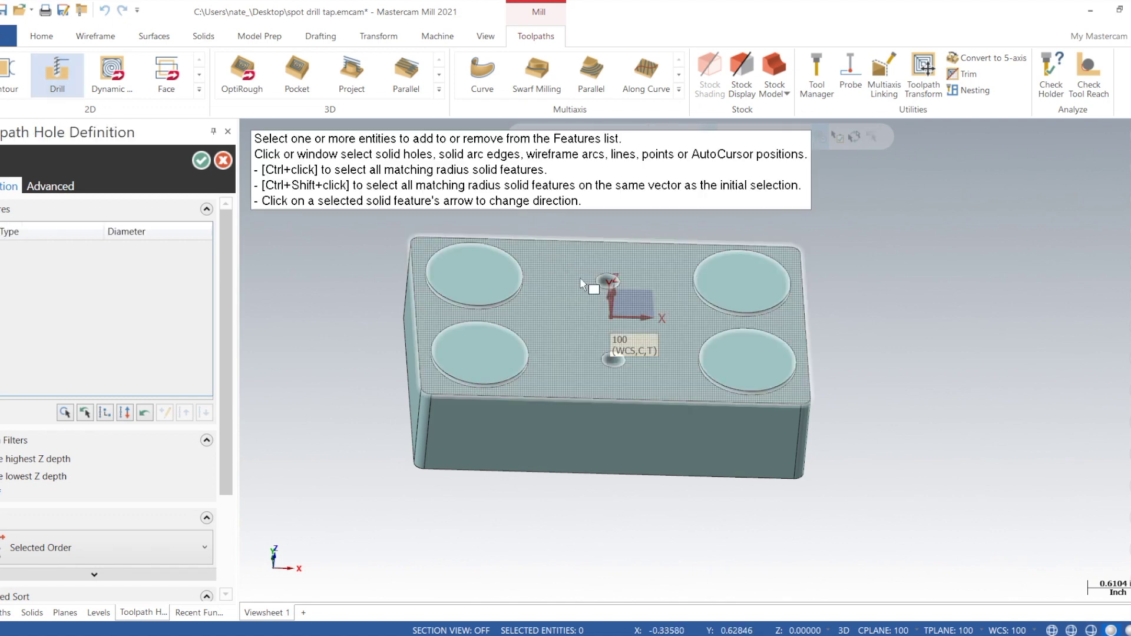
{"action": "left_click", "coordinate": [617, 282]}
{"action": "left_click", "coordinate": [614, 365]}
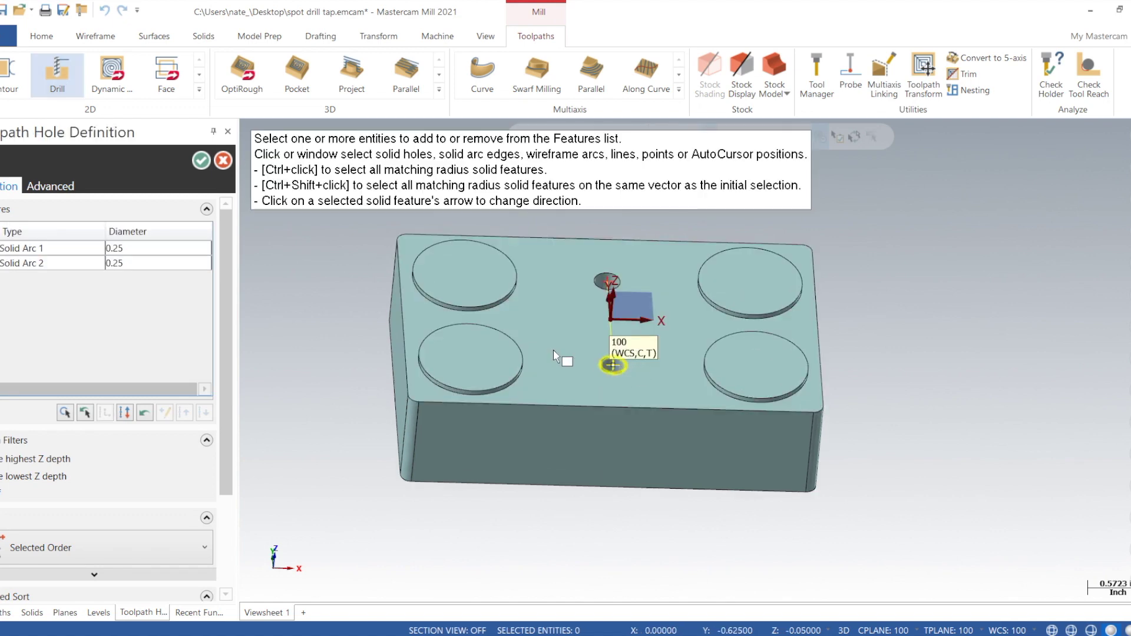
{"action": "left_click", "coordinate": [201, 160]}
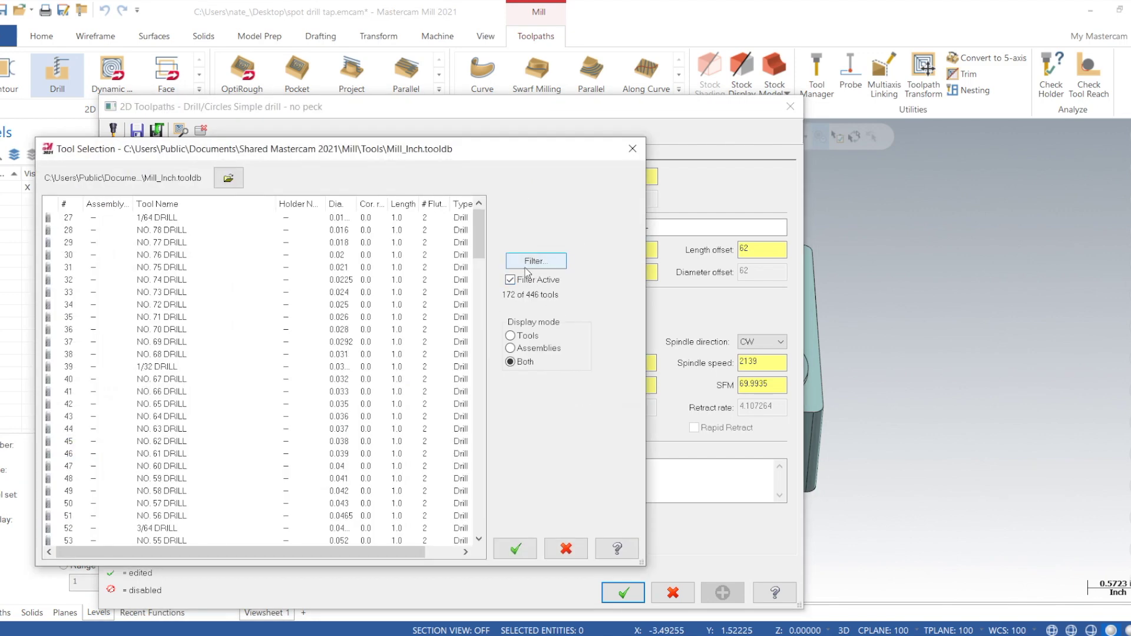
Filter the Mill_Inch library to spot drills and assign the 3/8 SPOTDRILL to the drill toolpath
{"action": "scroll", "coordinate": [278, 363], "scroll_direction": "down", "scroll_amount": 17}
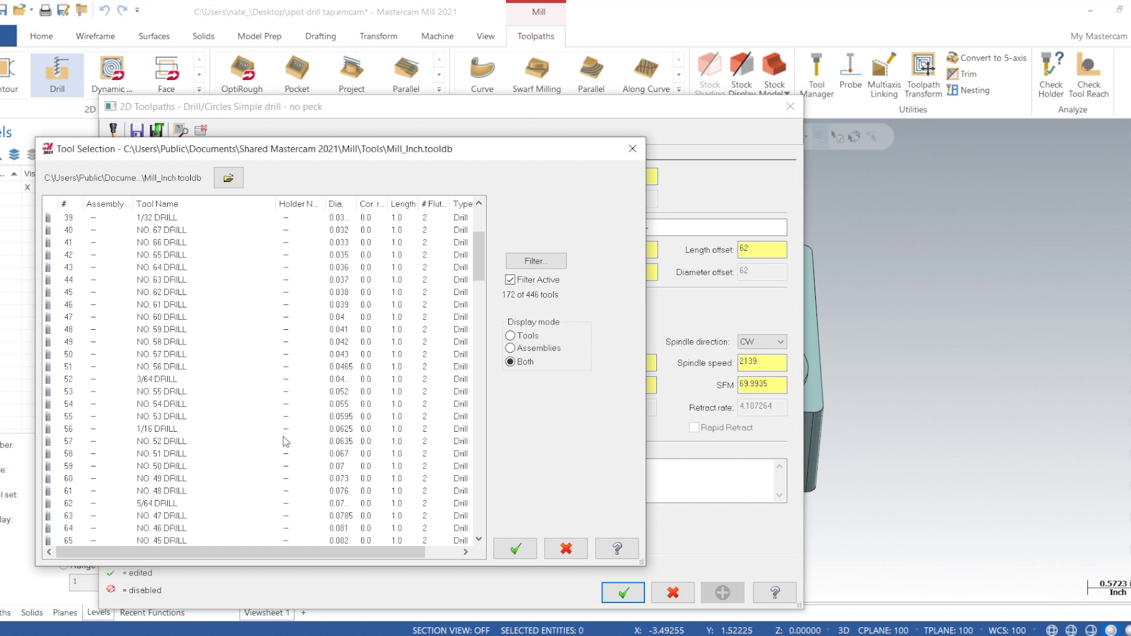
{"action": "scroll", "coordinate": [290, 483], "scroll_direction": "down", "scroll_amount": 8}
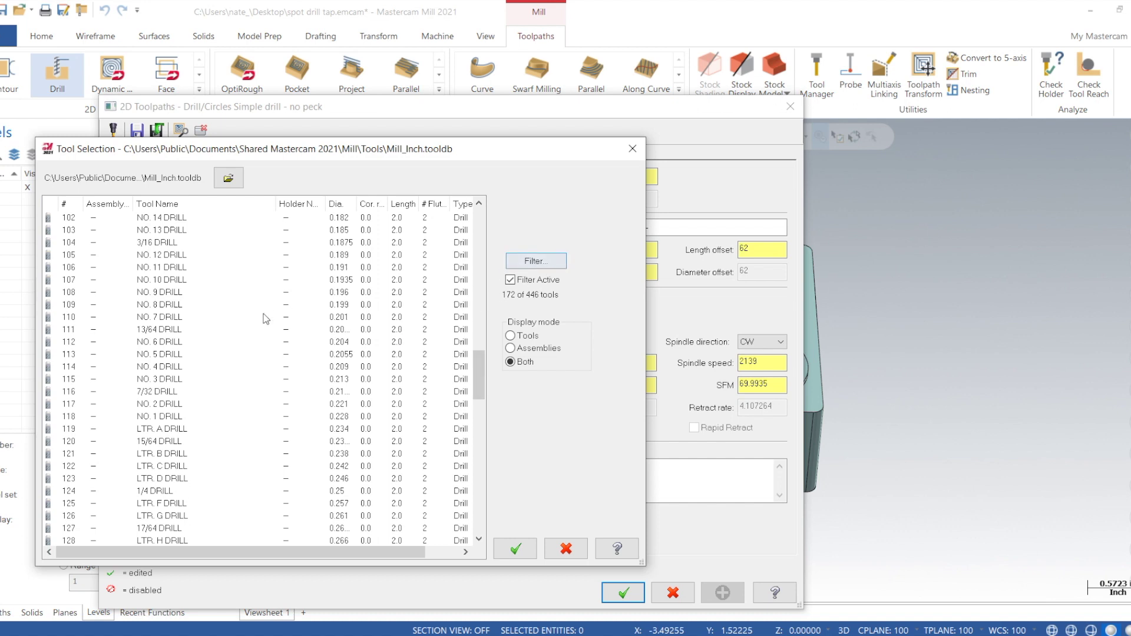
{"action": "scroll", "coordinate": [251, 323], "scroll_direction": "down", "scroll_amount": 2}
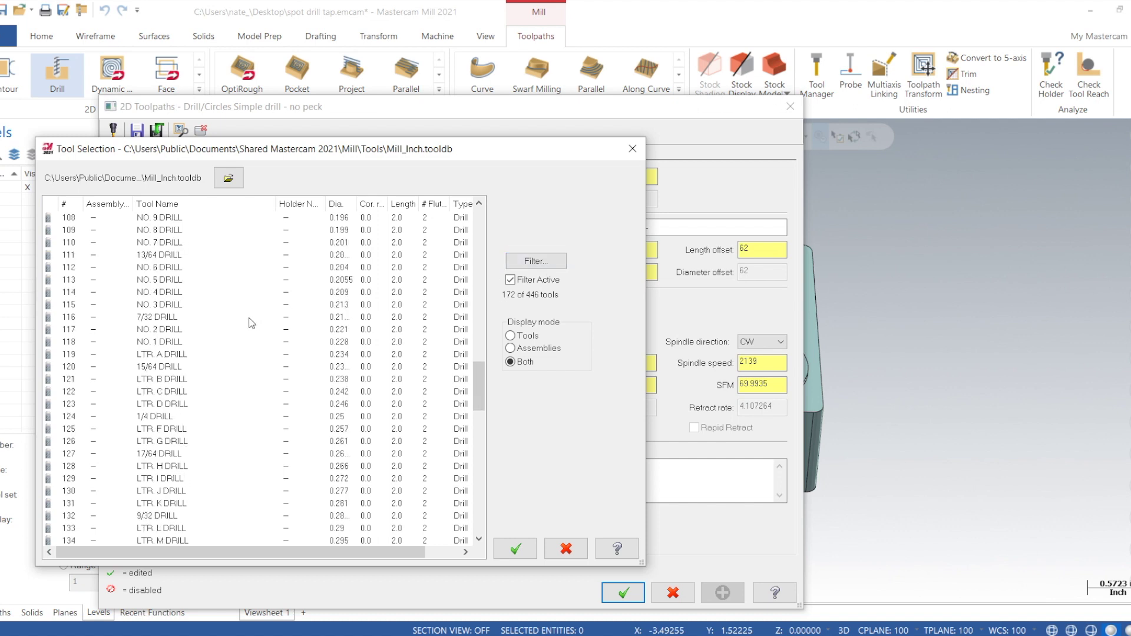
{"action": "left_click", "coordinate": [525, 263]}
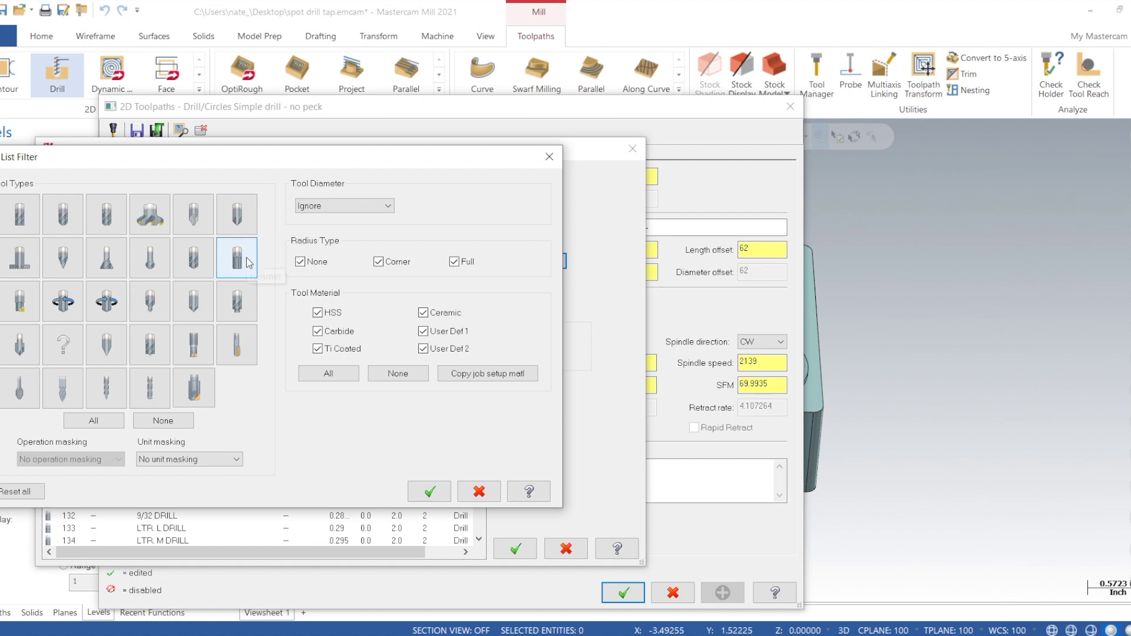
{"action": "left_click", "coordinate": [203, 302]}
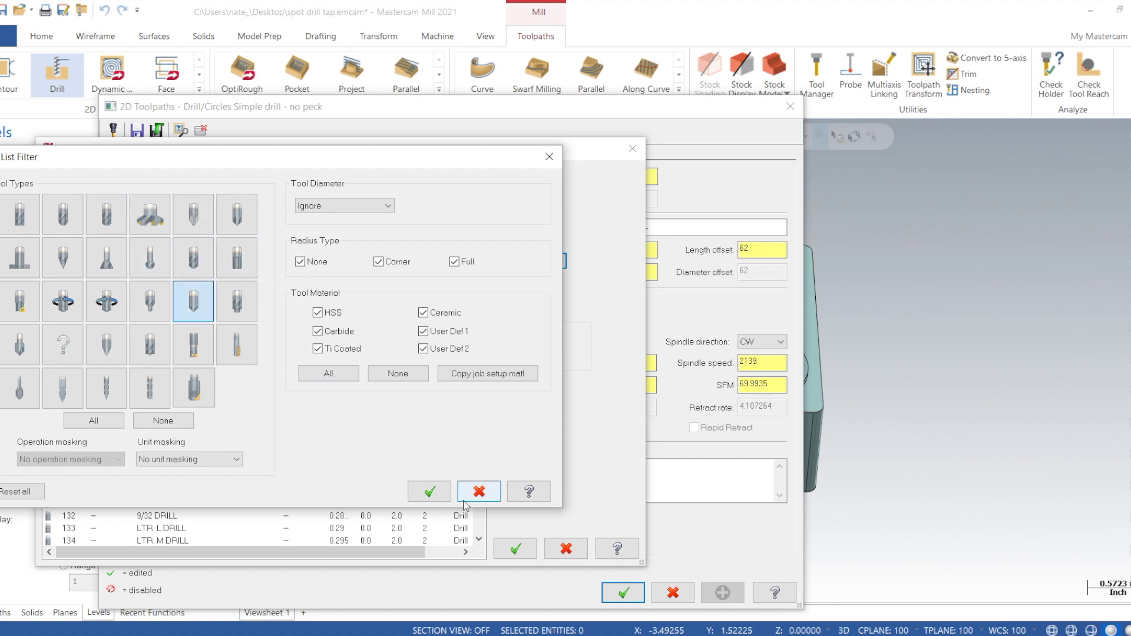
{"action": "left_click", "coordinate": [430, 492]}
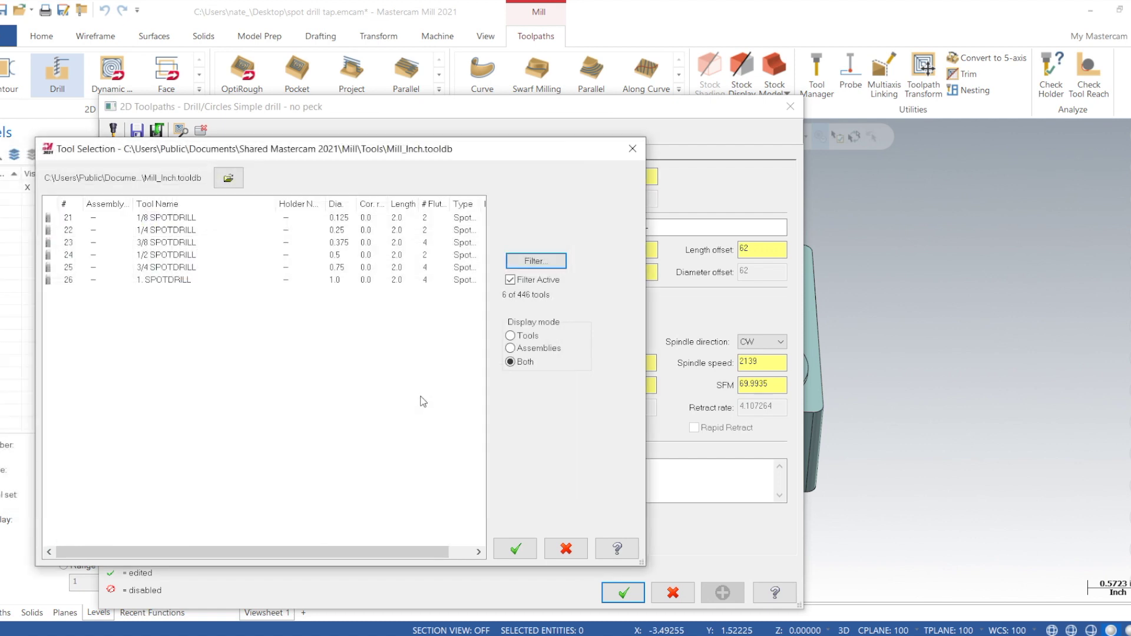
{"action": "left_click", "coordinate": [287, 244]}
{"action": "left_click", "coordinate": [515, 548]}
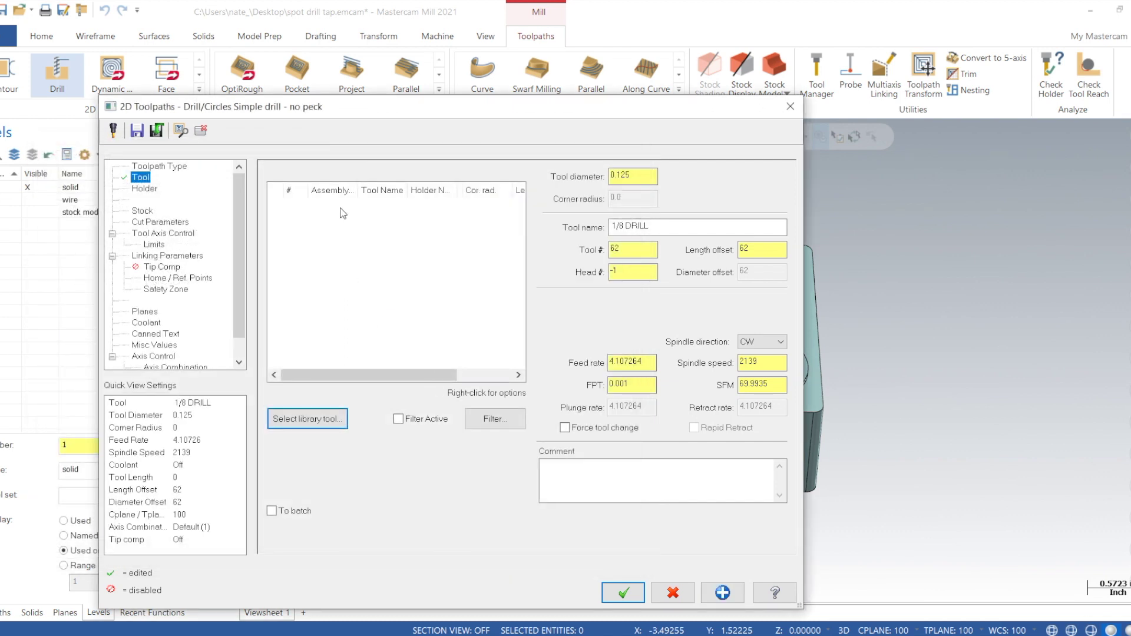
{"action": "left_click", "coordinate": [334, 204]}
Give the 3/8 spot drill a 120° tip angle and tool number 1
{"action": "right_click", "coordinate": [334, 204]}
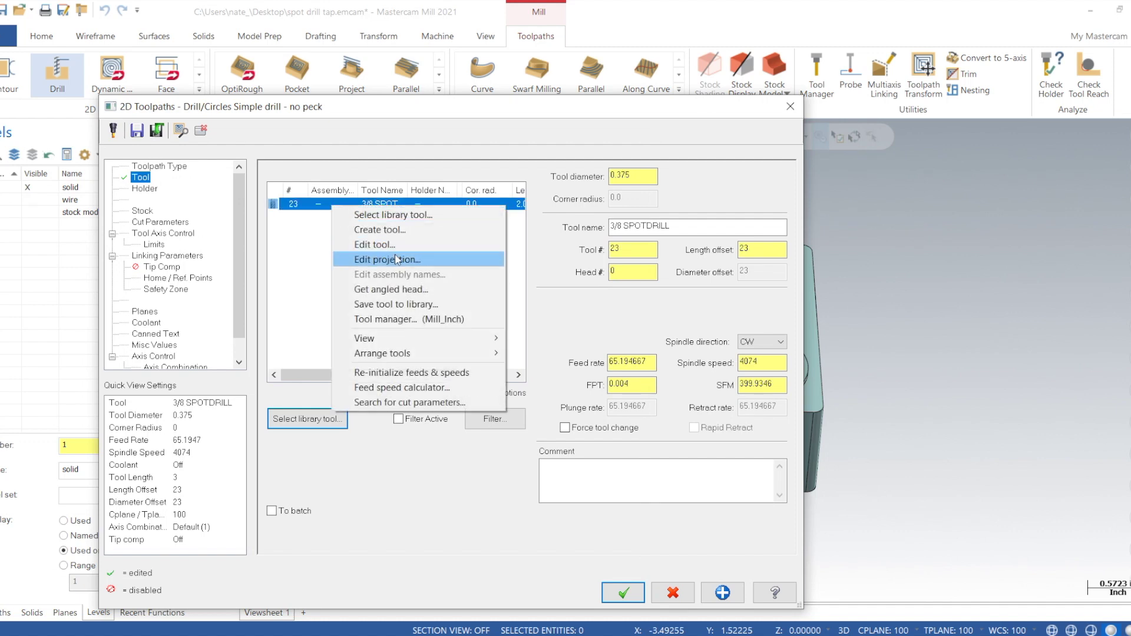
{"action": "left_click", "coordinate": [395, 245]}
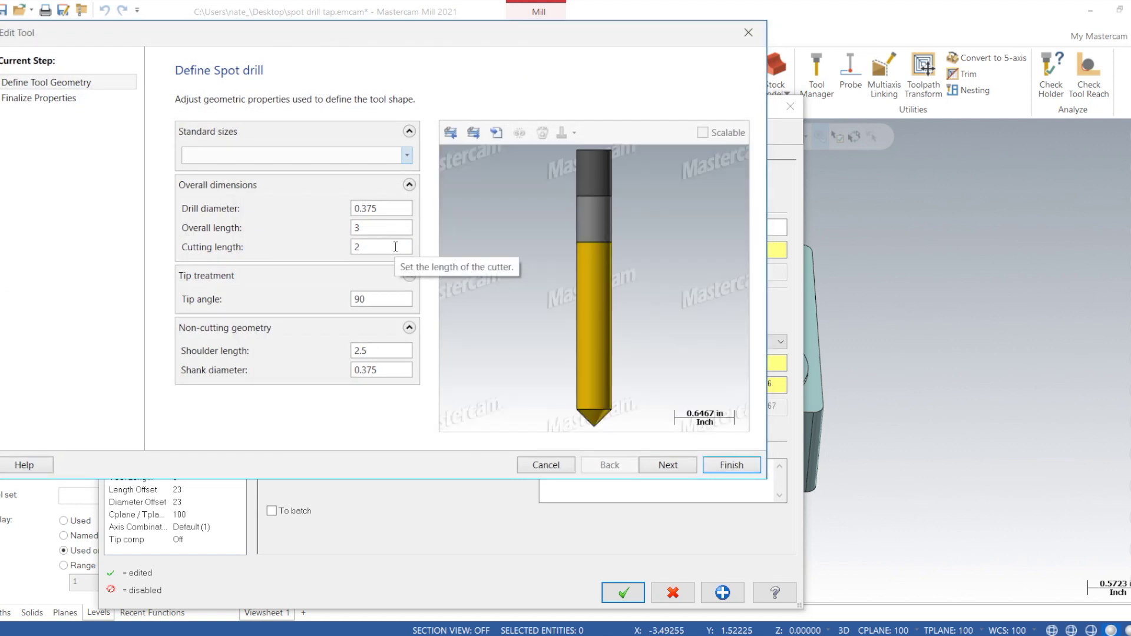
{"action": "left_click", "coordinate": [380, 299]}
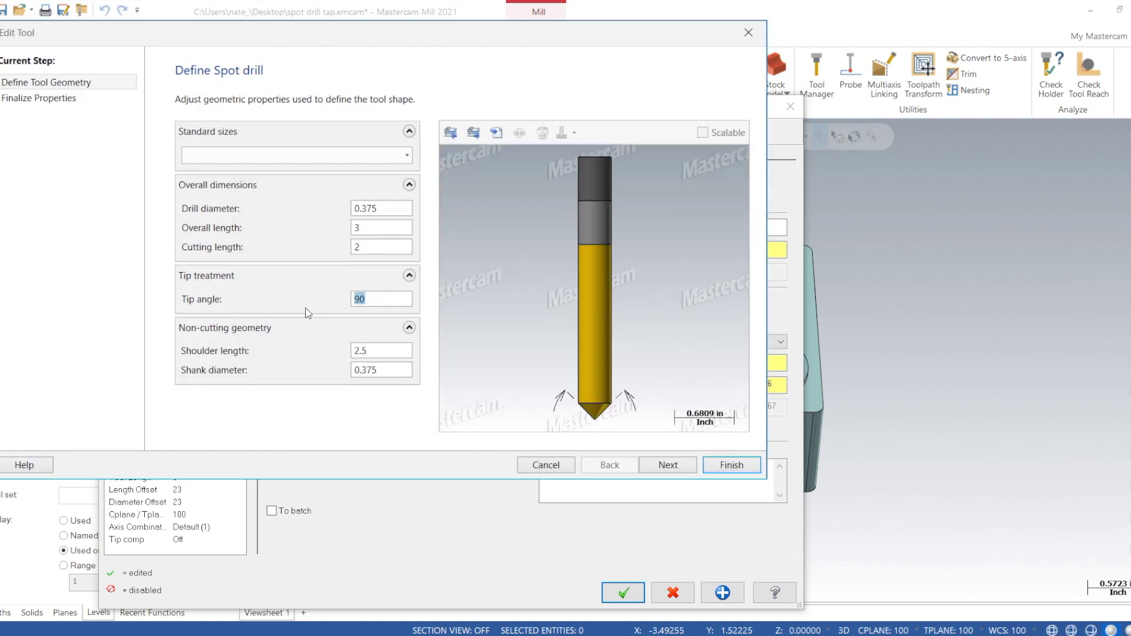
{"action": "type", "text": "120"}
{"action": "left_click", "coordinate": [668, 465]}
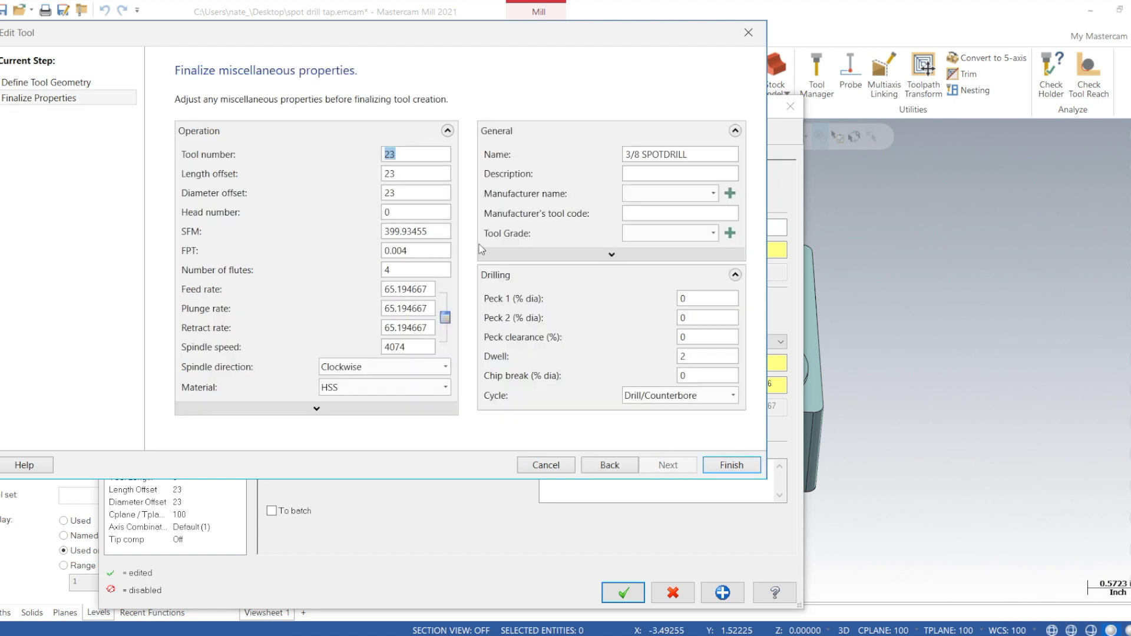
{"action": "type", "text": "1"}
{"action": "key", "text": "Tab"}
{"action": "key", "text": "Tab"}
{"action": "key", "text": "Tab"}
{"action": "key", "text": "Tab"}
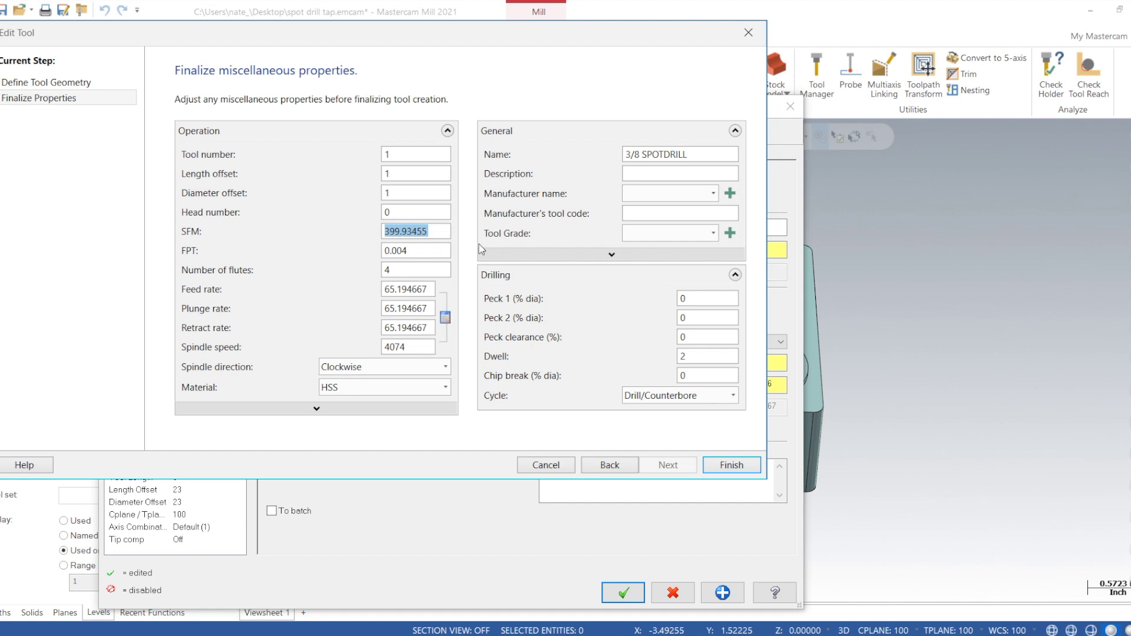
Set feed, plunge and retract rates to 3 and spindle speed to 3000, then finish
{"action": "double_click", "coordinate": [433, 289]}
{"action": "type", "text": "3"}
{"action": "key", "text": "Tab"}
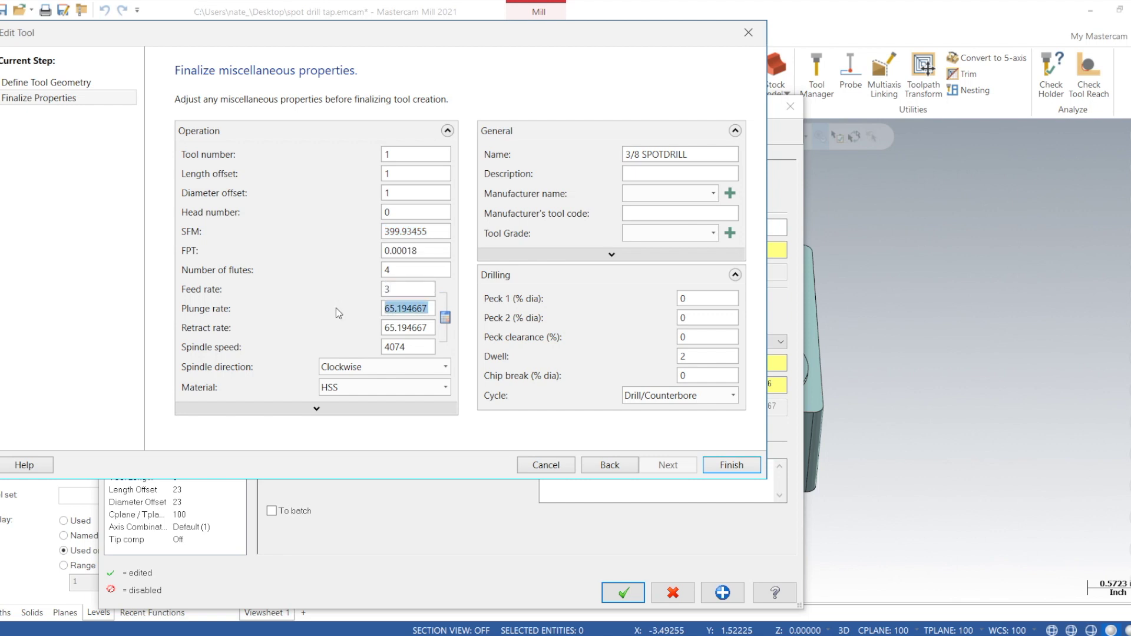
{"action": "type", "text": "3"}
{"action": "key", "text": "Tab"}
{"action": "type", "text": "3"}
{"action": "key", "text": "Tab"}
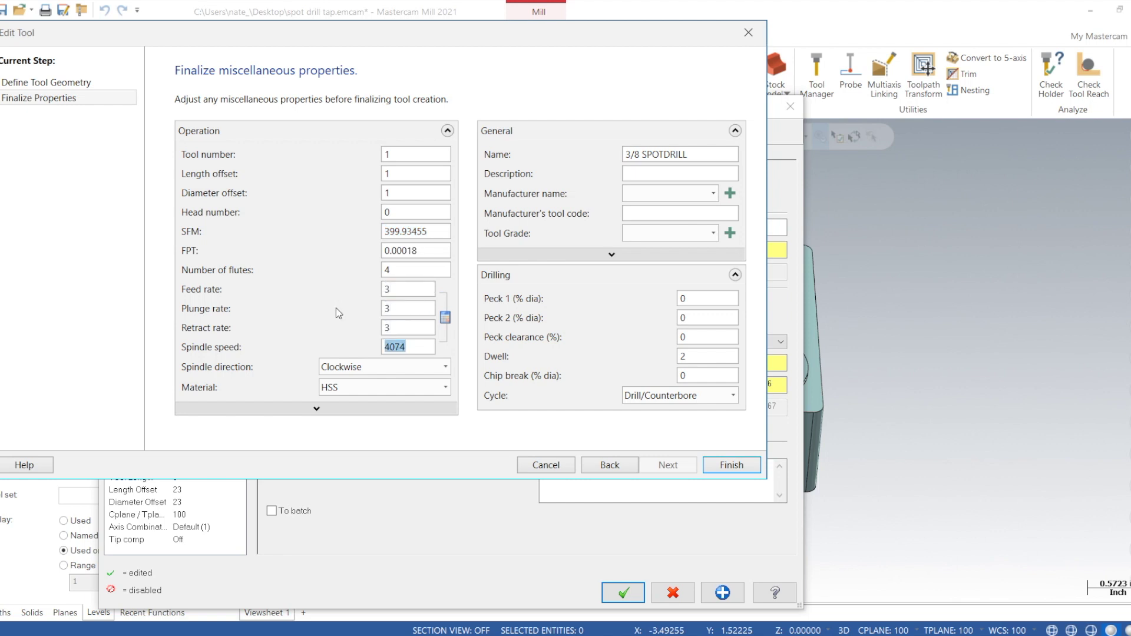
{"action": "type", "text": "3000"}
{"action": "key", "text": "Return"}
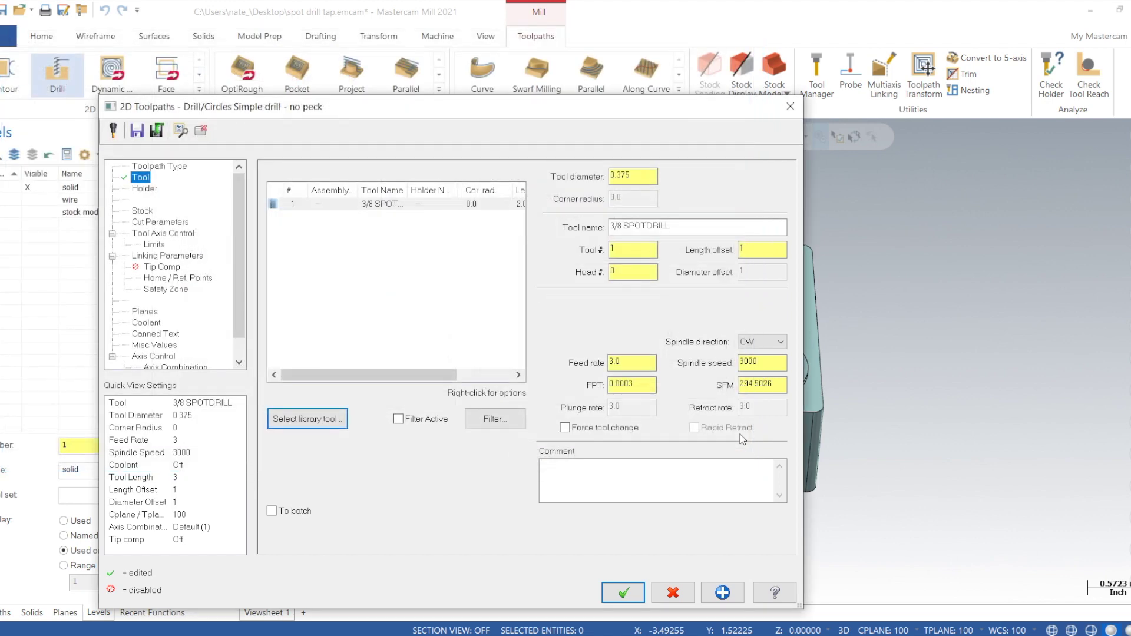
Set Top of stock and Depth to absolute and pick the small hole's edge for the depth
{"action": "left_click", "coordinate": [176, 222]}
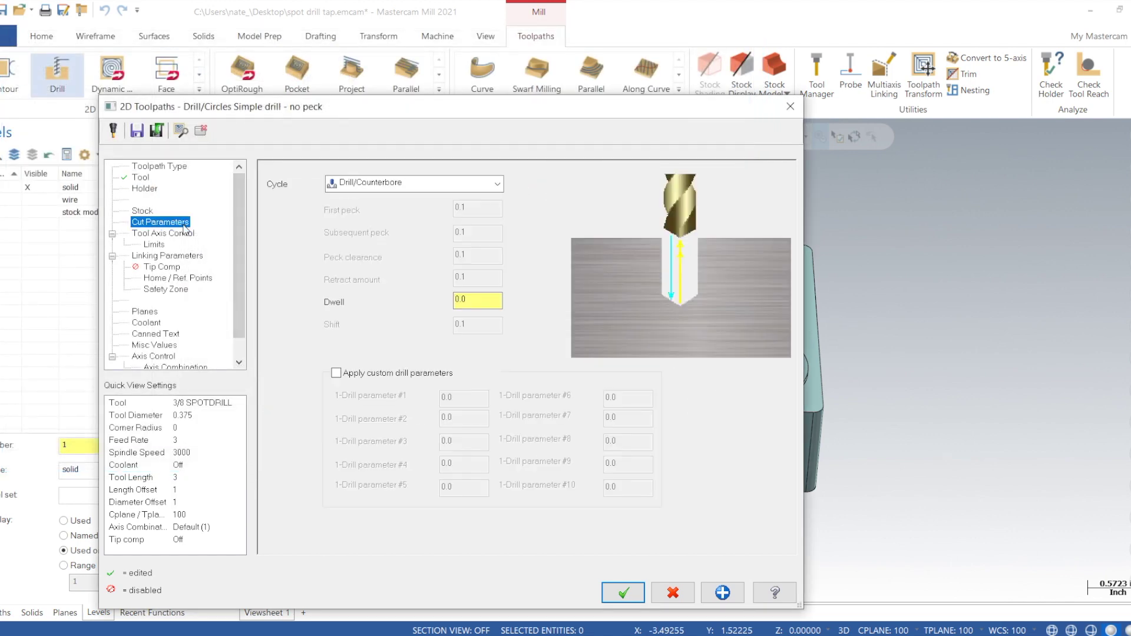
{"action": "left_click", "coordinate": [190, 256]}
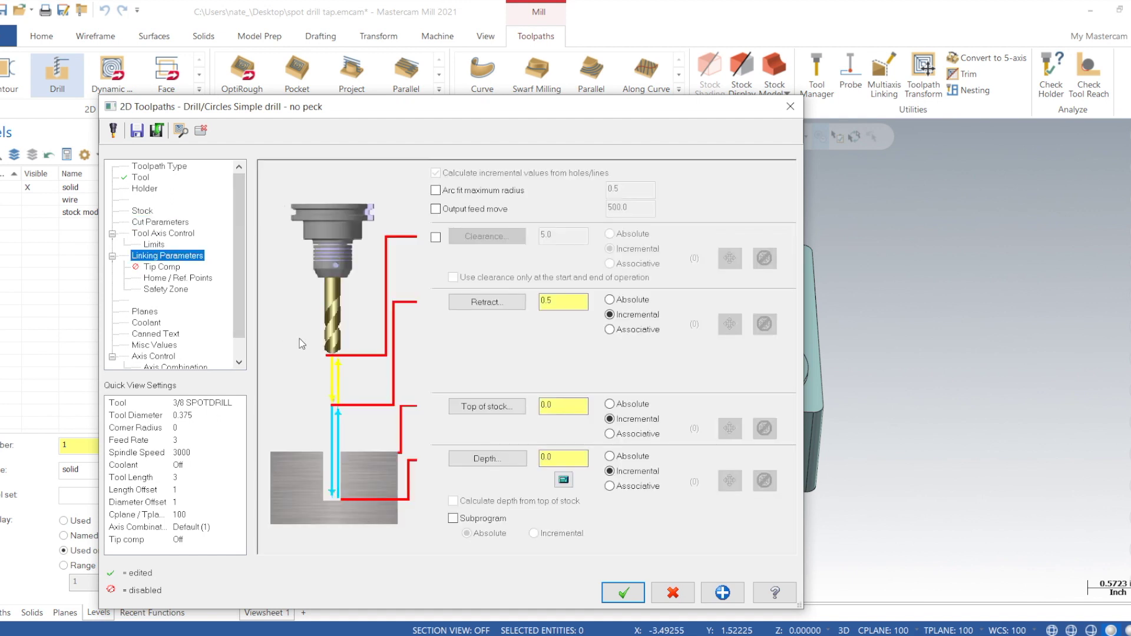
{"action": "left_click", "coordinate": [610, 456]}
{"action": "left_click", "coordinate": [609, 405]}
{"action": "left_click", "coordinate": [486, 458]}
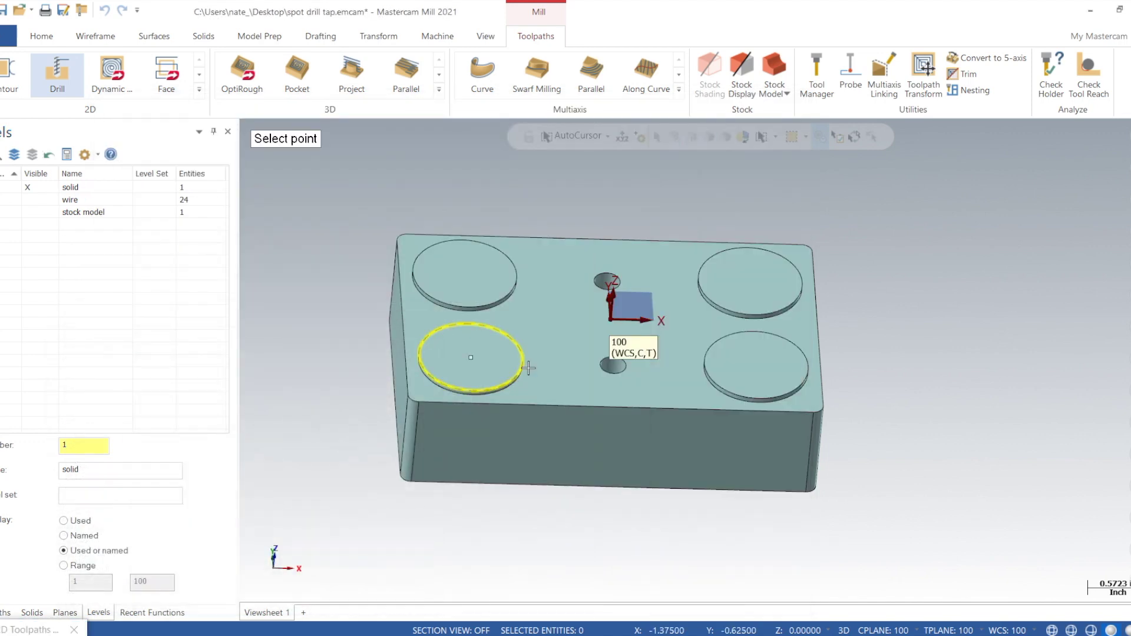
{"action": "scroll", "coordinate": [589, 376], "scroll_direction": "up", "scroll_amount": 4}
{"action": "left_click", "coordinate": [622, 370]}
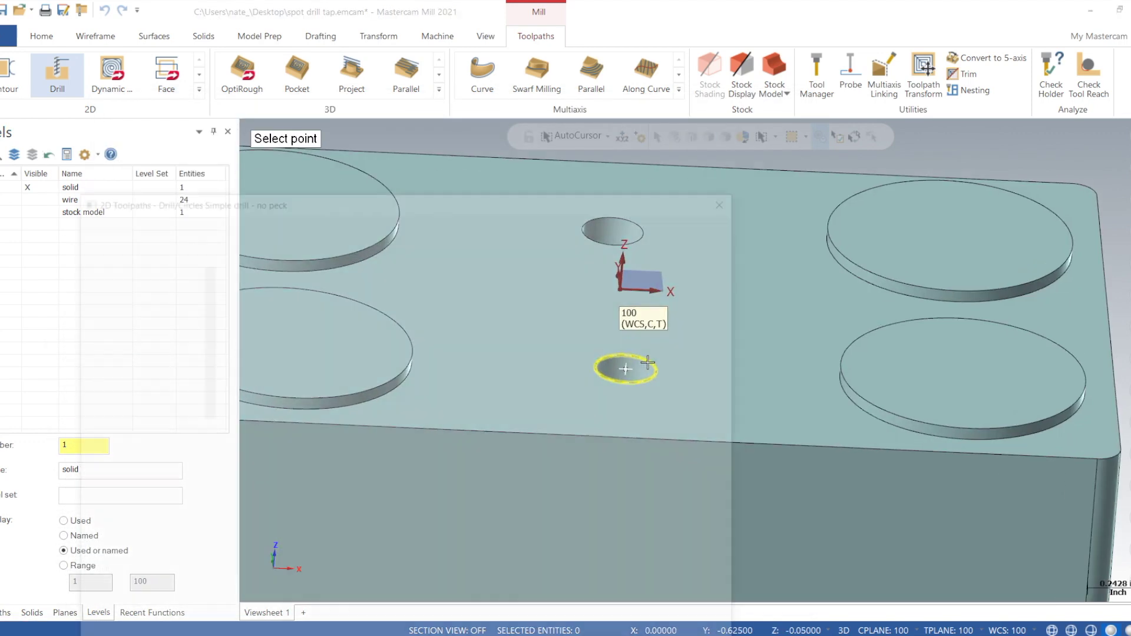
Calculate a -0.126499 depth for a 0.265 finish diameter and accept the spot drill toolpath
{"action": "left_click", "coordinate": [564, 480]}
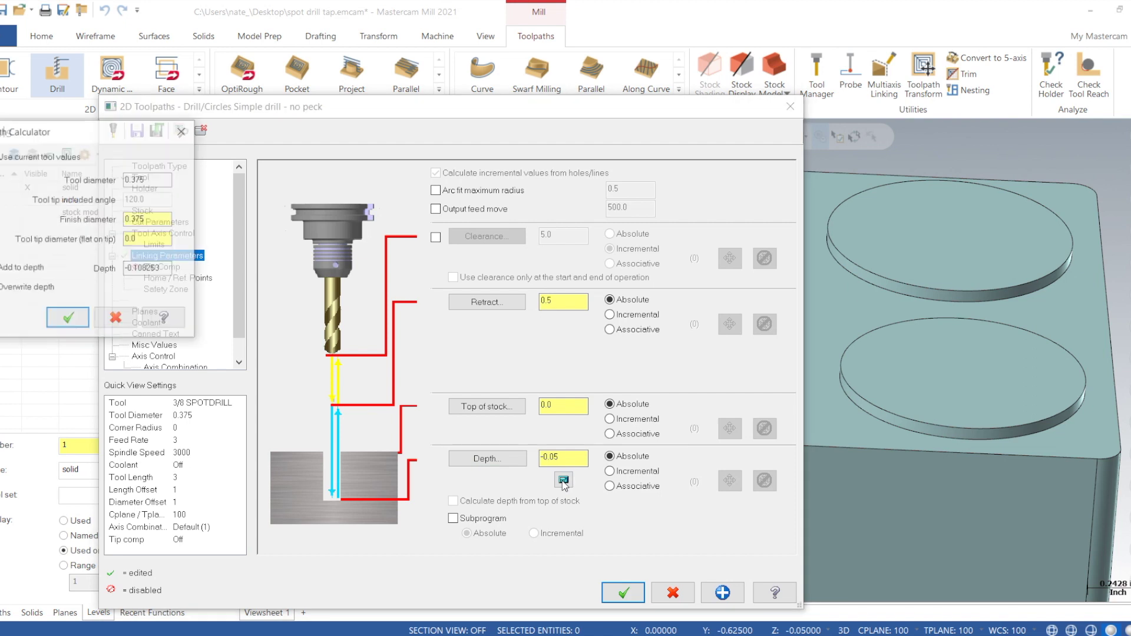
{"action": "double_click", "coordinate": [160, 223]}
{"action": "type", "text": "0."}
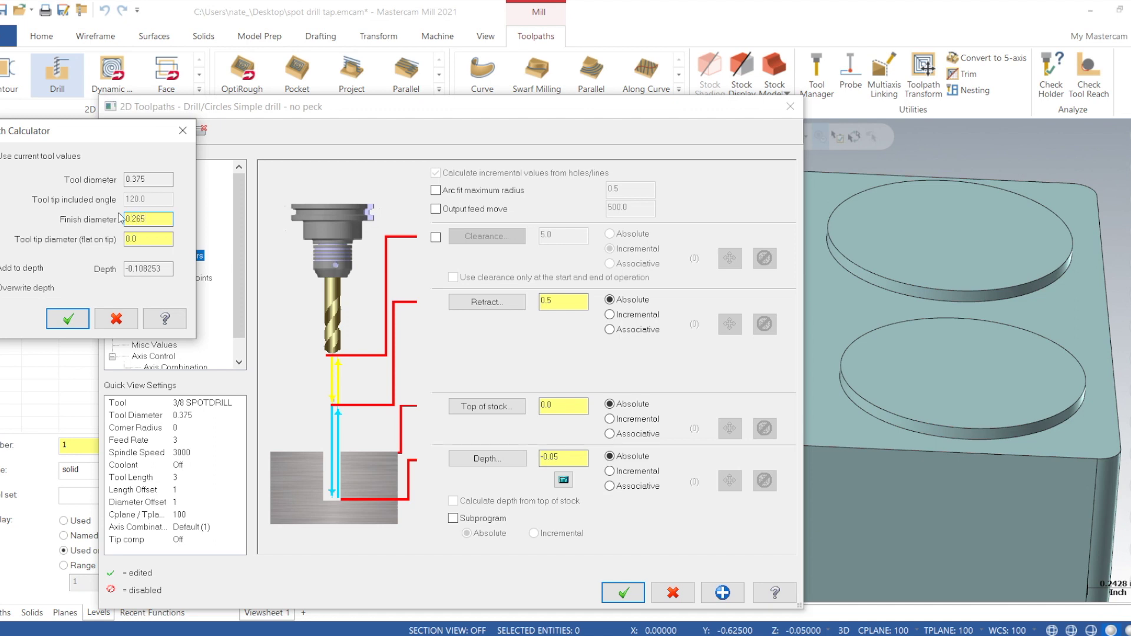
{"action": "key", "text": "Tab"}
{"action": "left_click", "coordinate": [68, 319]}
{"action": "left_click", "coordinate": [149, 224]}
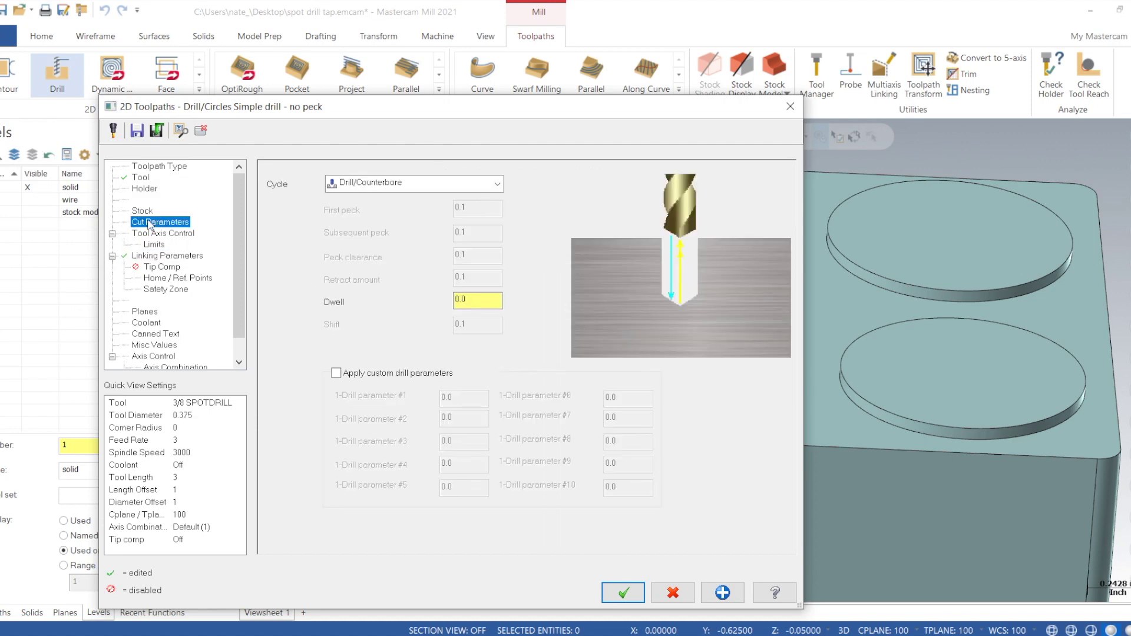
{"action": "left_click", "coordinate": [176, 258]}
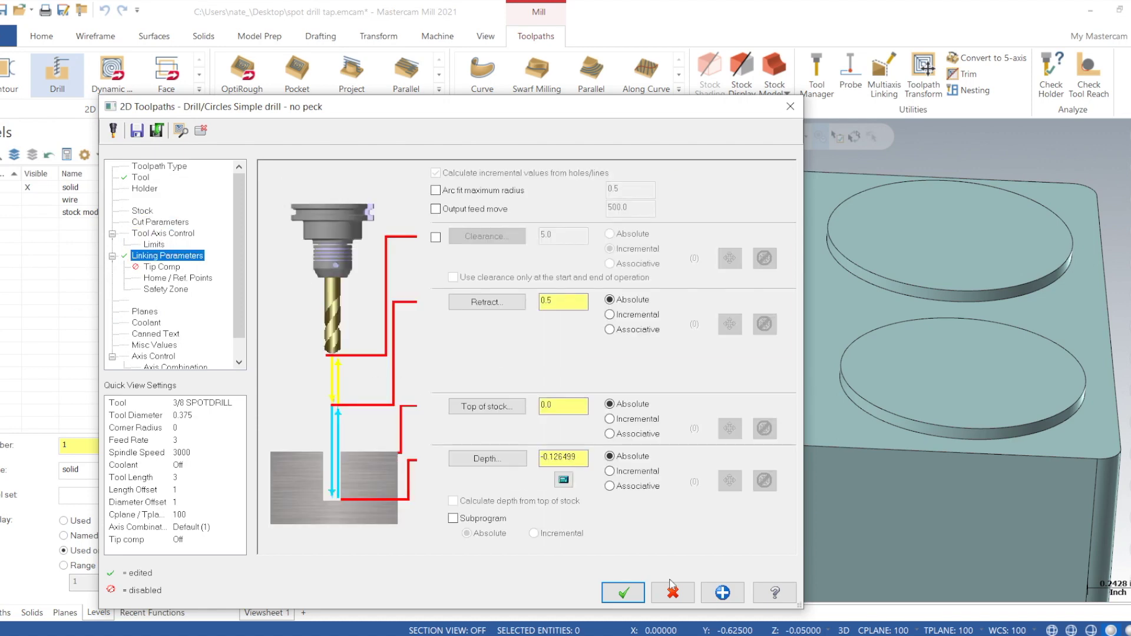
{"action": "left_click", "coordinate": [633, 598]}
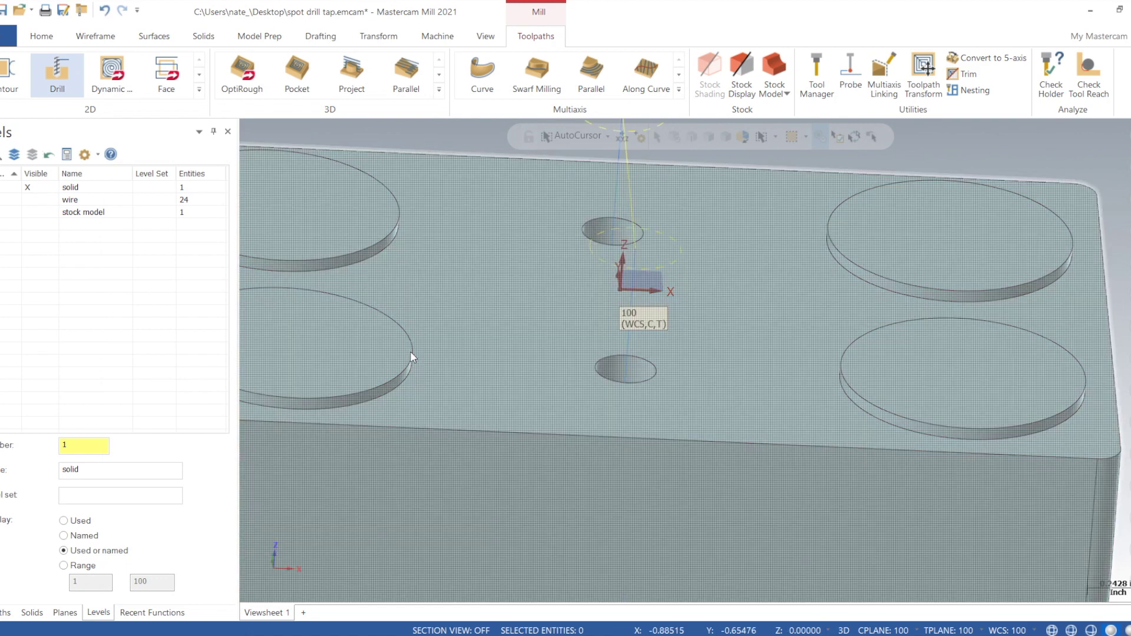
In Top view, copy and paste the spot drill as operation 3 and open its parameters
{"action": "scroll", "coordinate": [584, 273], "scroll_direction": "down", "scroll_amount": 5}
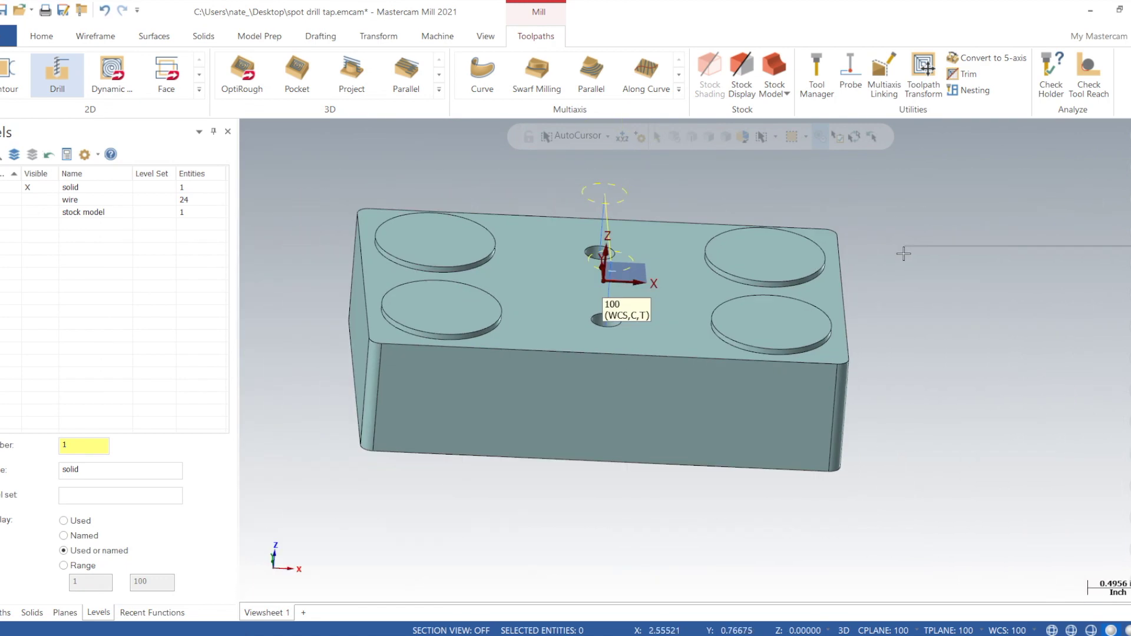
{"action": "right_click", "coordinate": [903, 254]}
{"action": "left_click", "coordinate": [943, 340]}
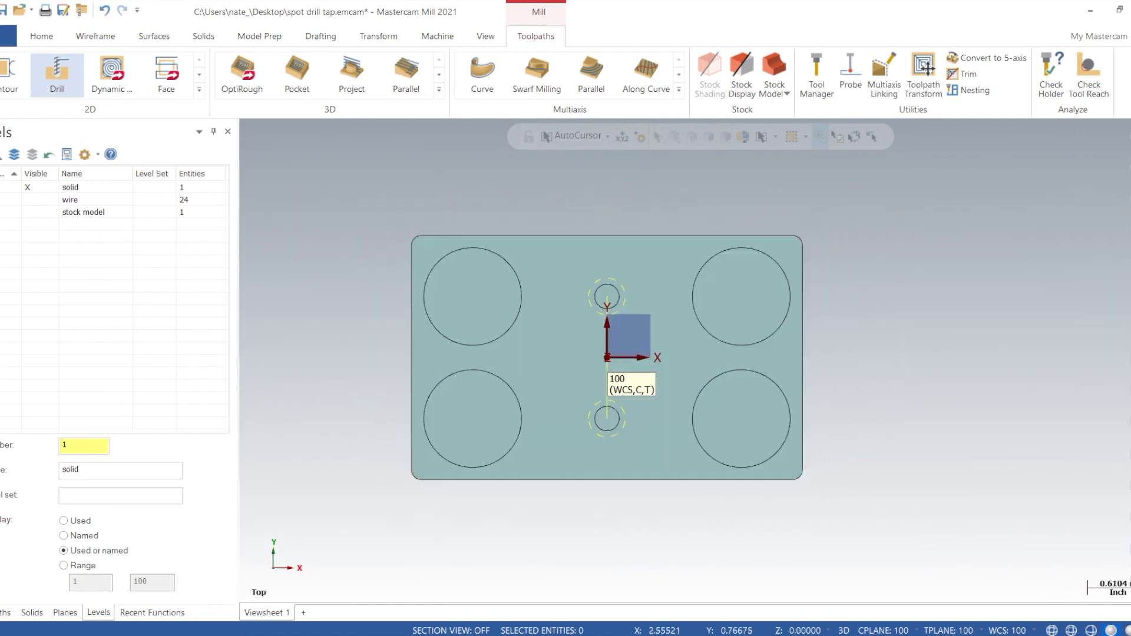
{"action": "left_click", "coordinate": [6, 613]}
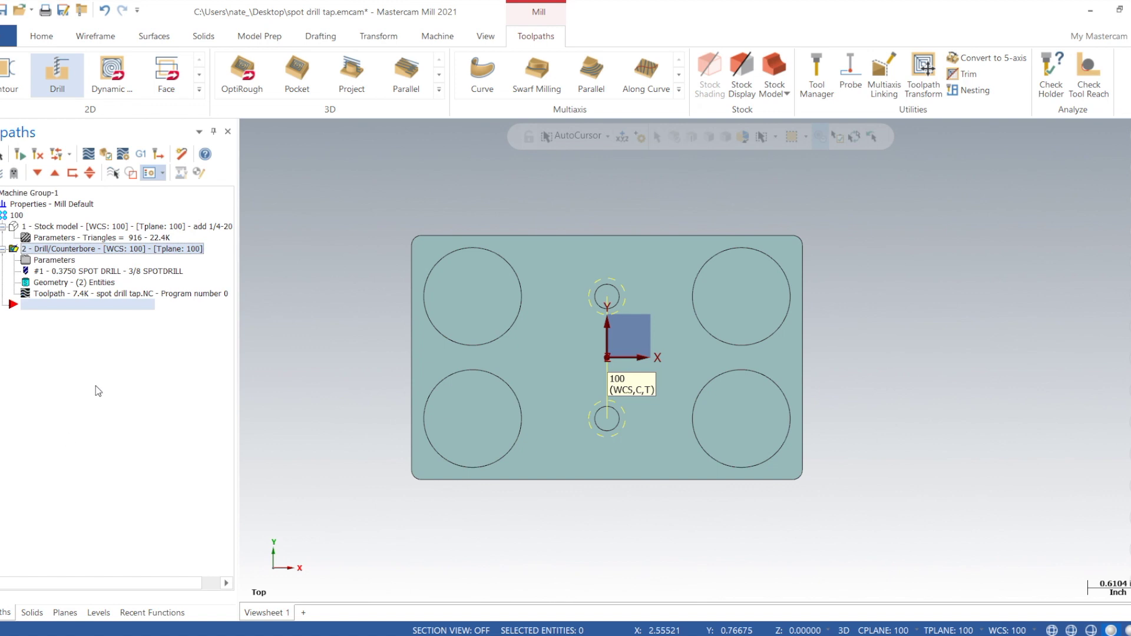
{"action": "right_click", "coordinate": [72, 260]}
{"action": "left_click", "coordinate": [139, 375]}
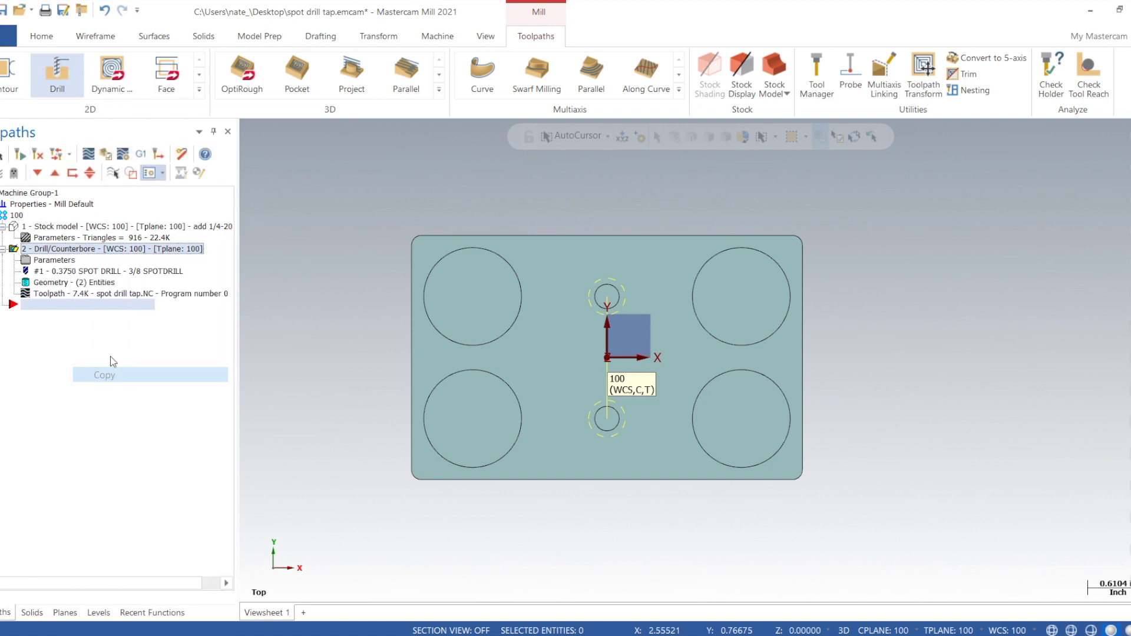
{"action": "right_click", "coordinate": [35, 311]}
{"action": "left_click", "coordinate": [93, 390]}
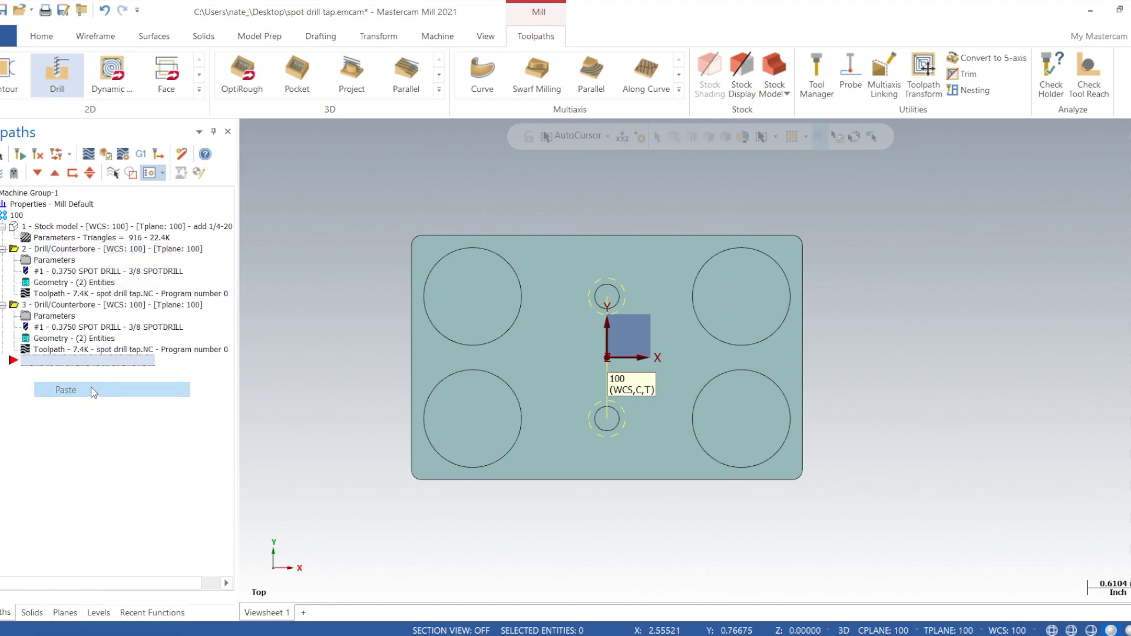
{"action": "left_click", "coordinate": [68, 317]}
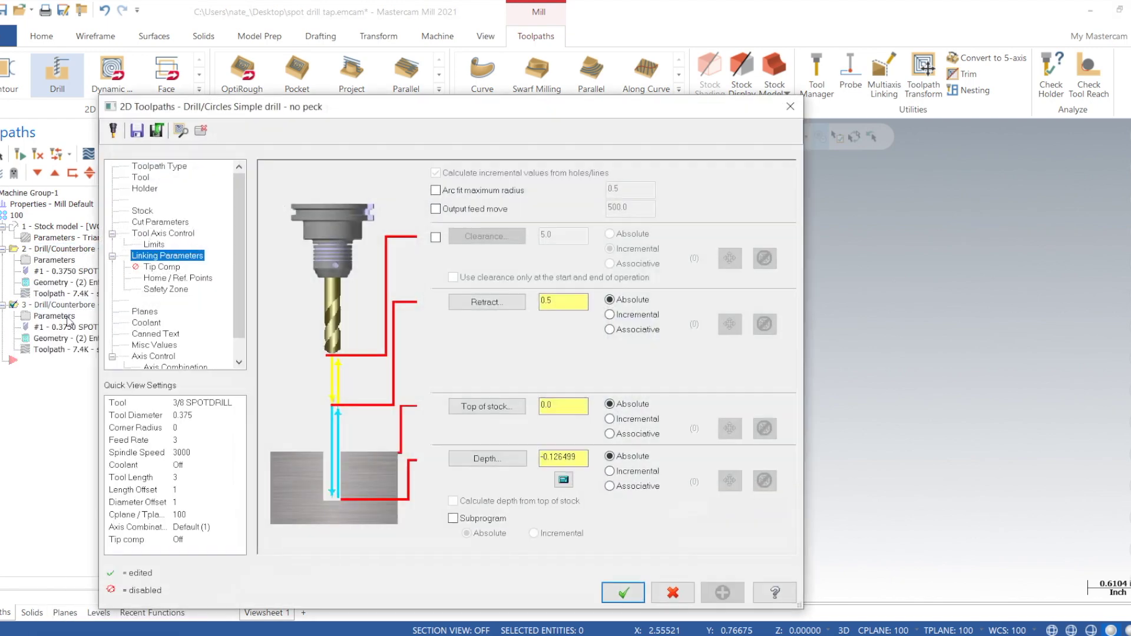
Filter the tool library to drills only and assign the NO. 7 DRILL (0.201 diameter)
{"action": "left_click", "coordinate": [141, 178]}
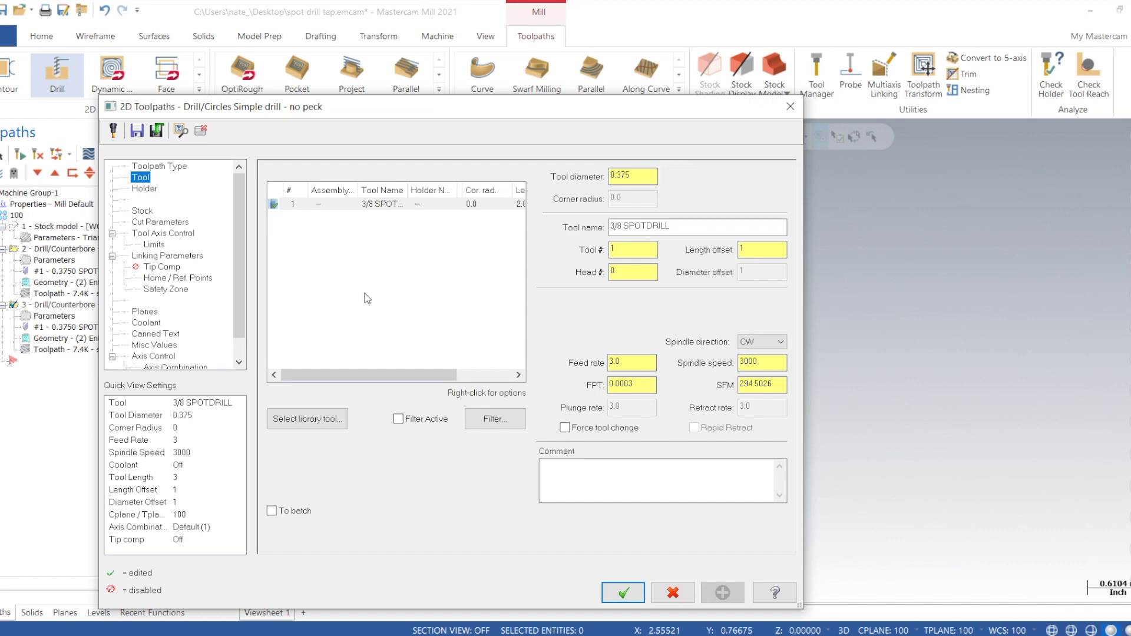
{"action": "left_click", "coordinate": [332, 425]}
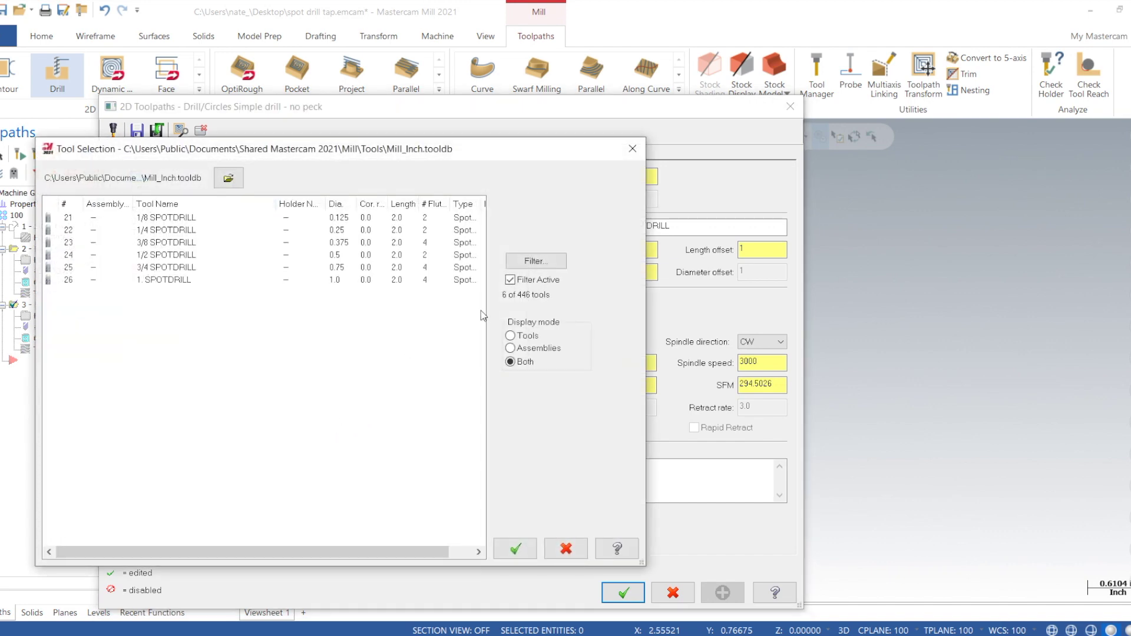
{"action": "left_click", "coordinate": [536, 261]}
{"action": "left_click", "coordinate": [198, 259]}
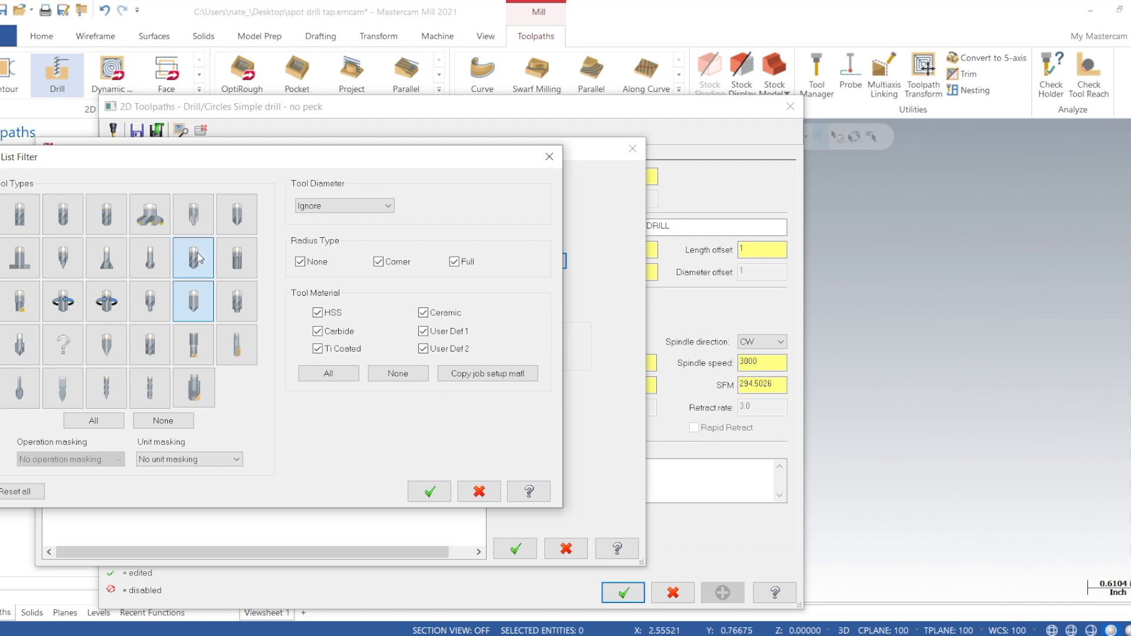
{"action": "left_click", "coordinate": [200, 301]}
{"action": "left_click", "coordinate": [430, 489]}
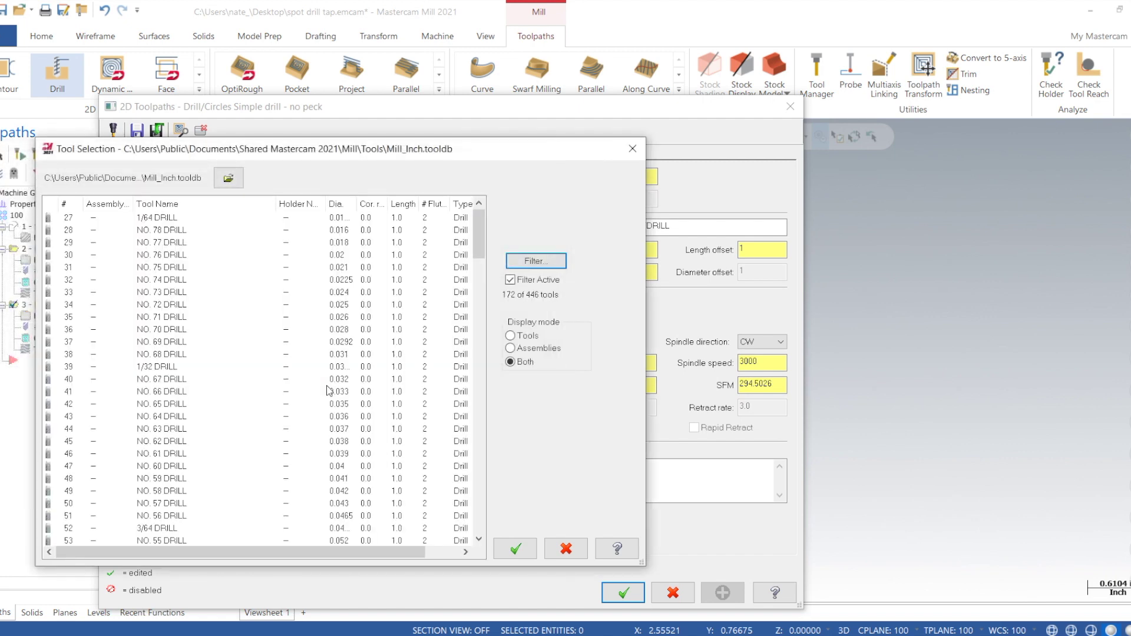
{"action": "scroll", "coordinate": [284, 394], "scroll_direction": "down", "scroll_amount": 20}
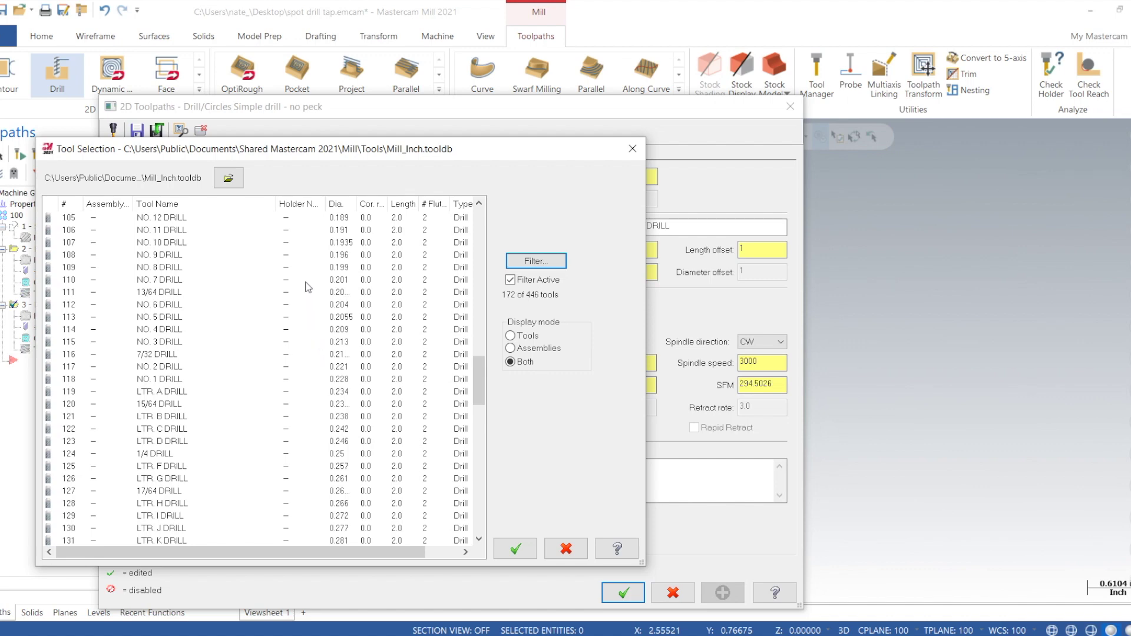
{"action": "left_click", "coordinate": [306, 281]}
{"action": "left_click", "coordinate": [515, 549]}
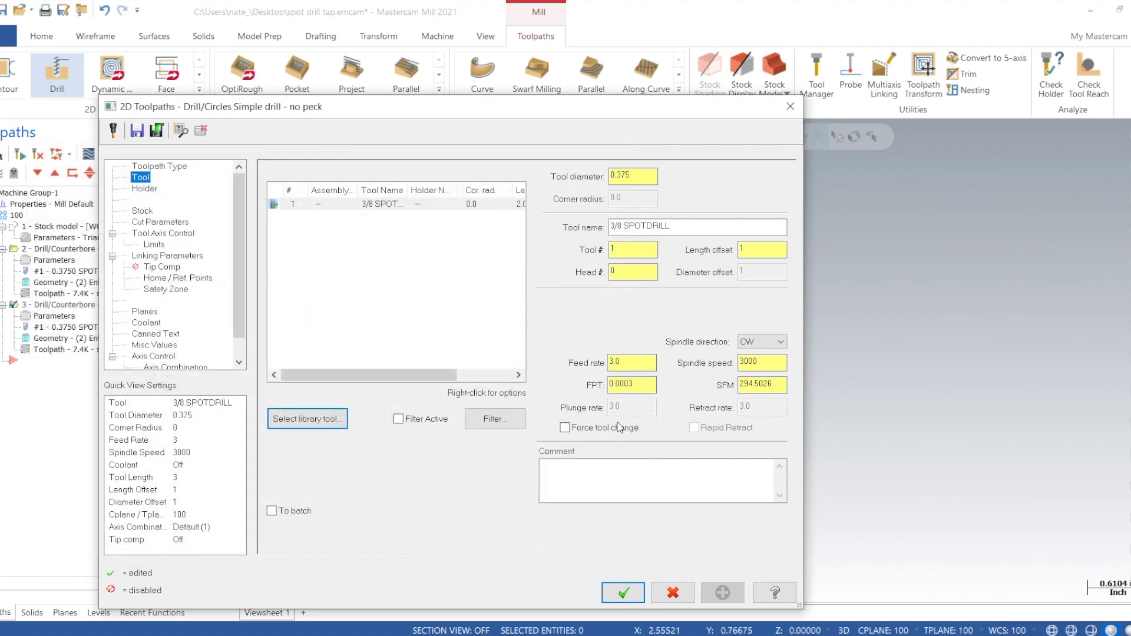
{"action": "right_click", "coordinate": [334, 220]}
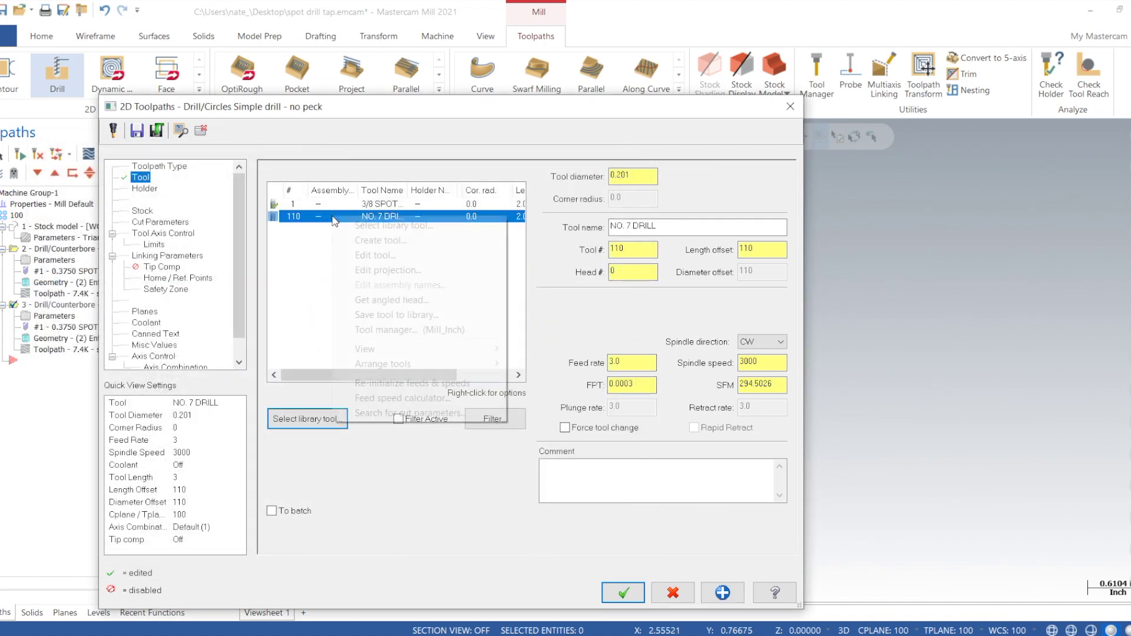
Edit the NO. 7 DRILL and set its tool number to 2
{"action": "left_click", "coordinate": [400, 260]}
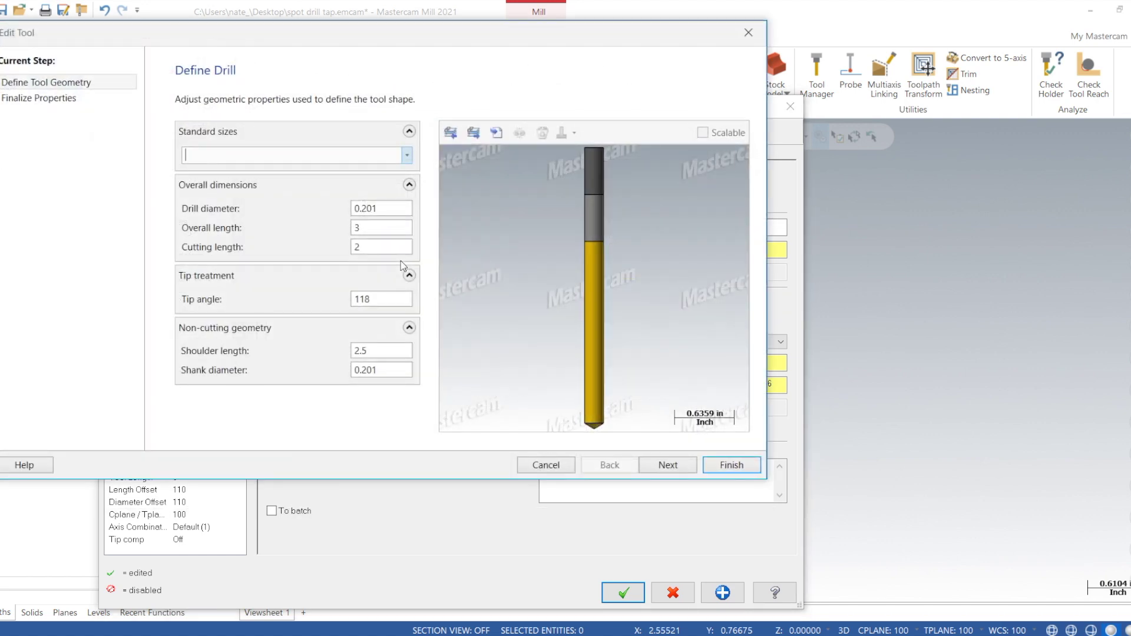
{"action": "left_click", "coordinate": [683, 469]}
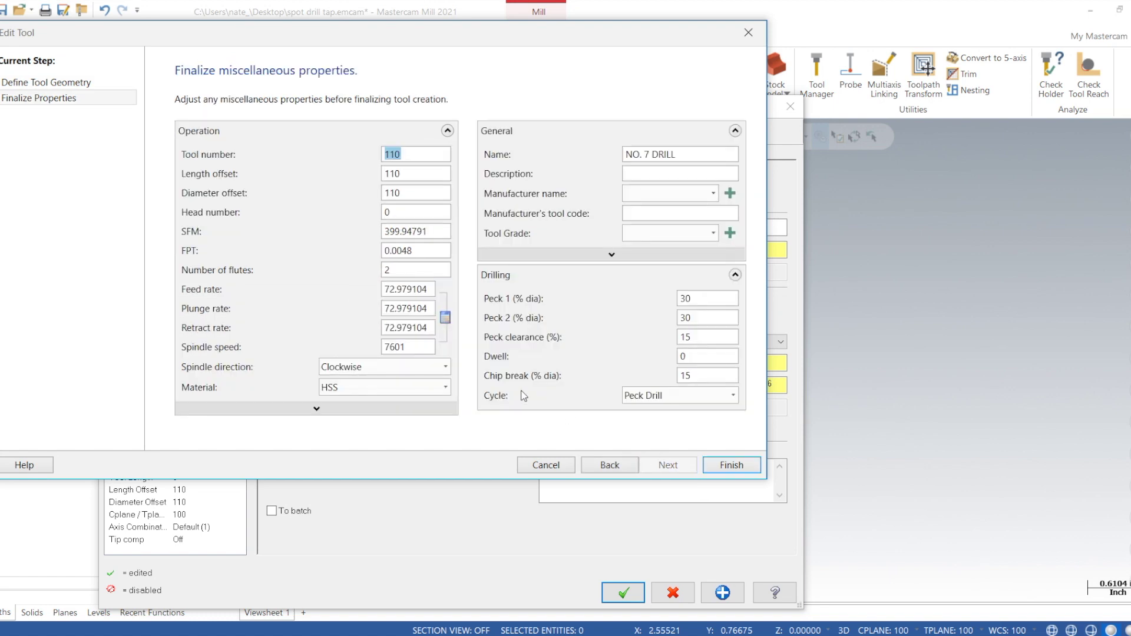
{"action": "type", "text": "2"}
{"action": "key", "text": "Tab"}
{"action": "key", "text": "Tab"}
{"action": "key", "text": "Tab"}
{"action": "key", "text": "Tab"}
{"action": "key", "text": "Tab"}
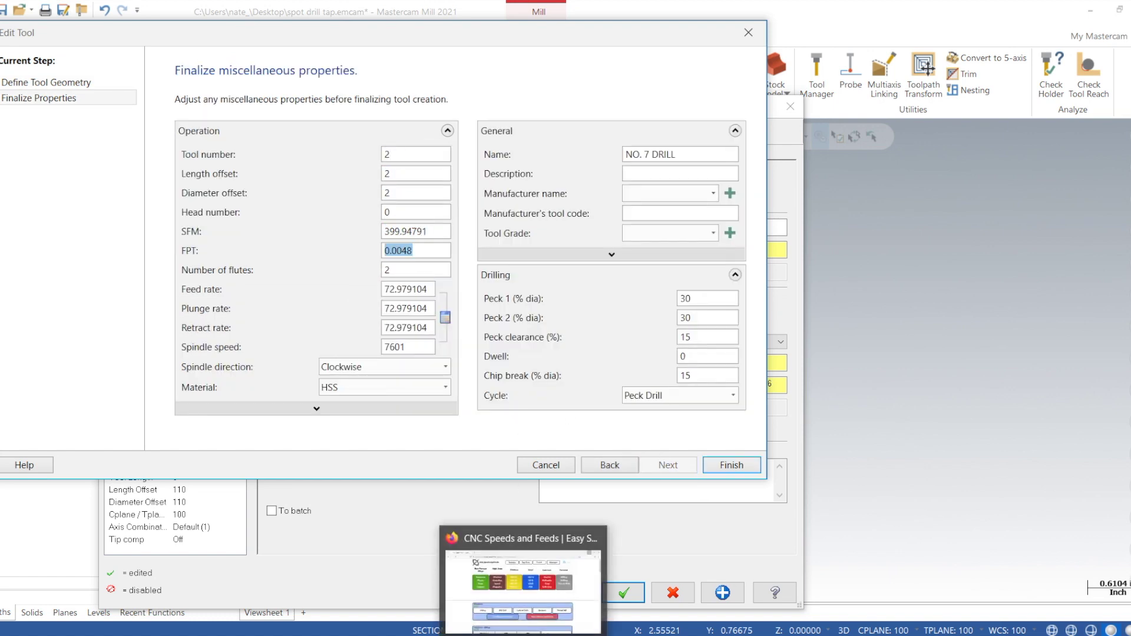
{"action": "mouse_move", "coordinate": [509, 630]}
{"action": "left_click", "coordinate": [519, 588]}
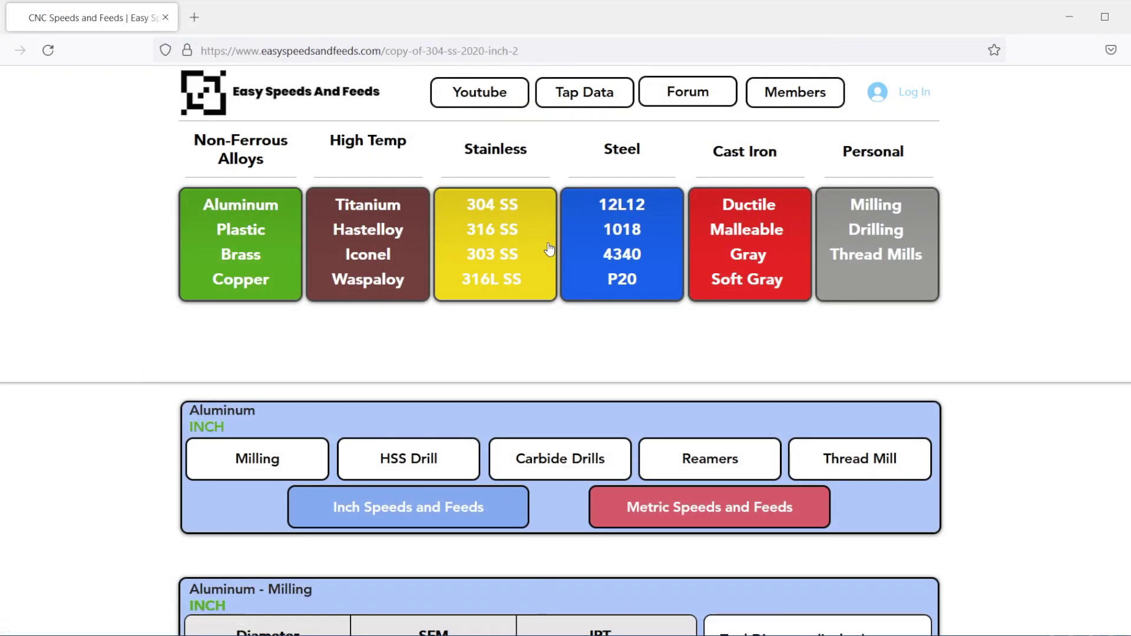
For aluminum HSS drills, enter 0.201 diameter, 300 SFM and 0.0045 IPR, giving 5701 RPM and 25.65 IPM
{"action": "scroll", "coordinate": [638, 337], "scroll_direction": "down", "scroll_amount": 5}
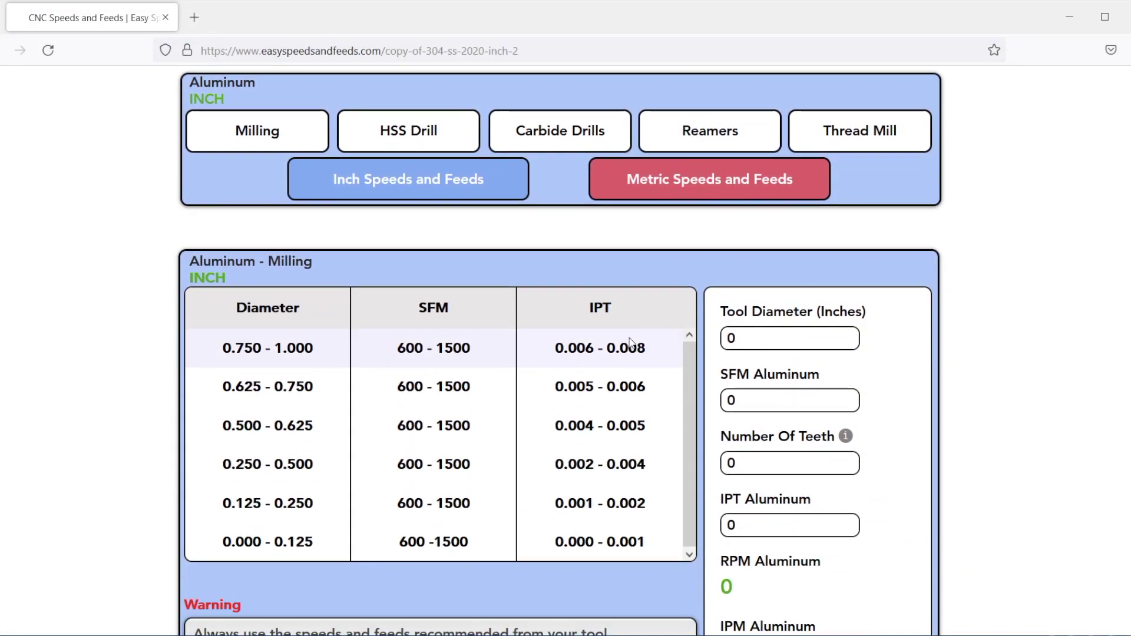
{"action": "scroll", "coordinate": [972, 399], "scroll_direction": "down", "scroll_amount": 10}
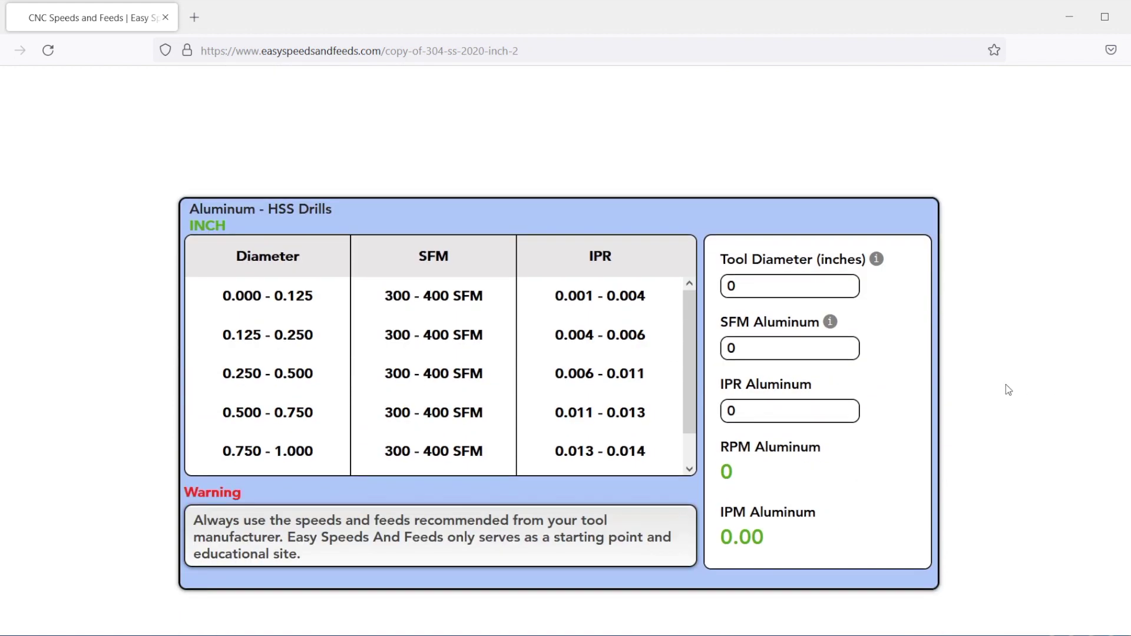
{"action": "left_click", "coordinate": [792, 294]}
{"action": "type", "text": ".2"}
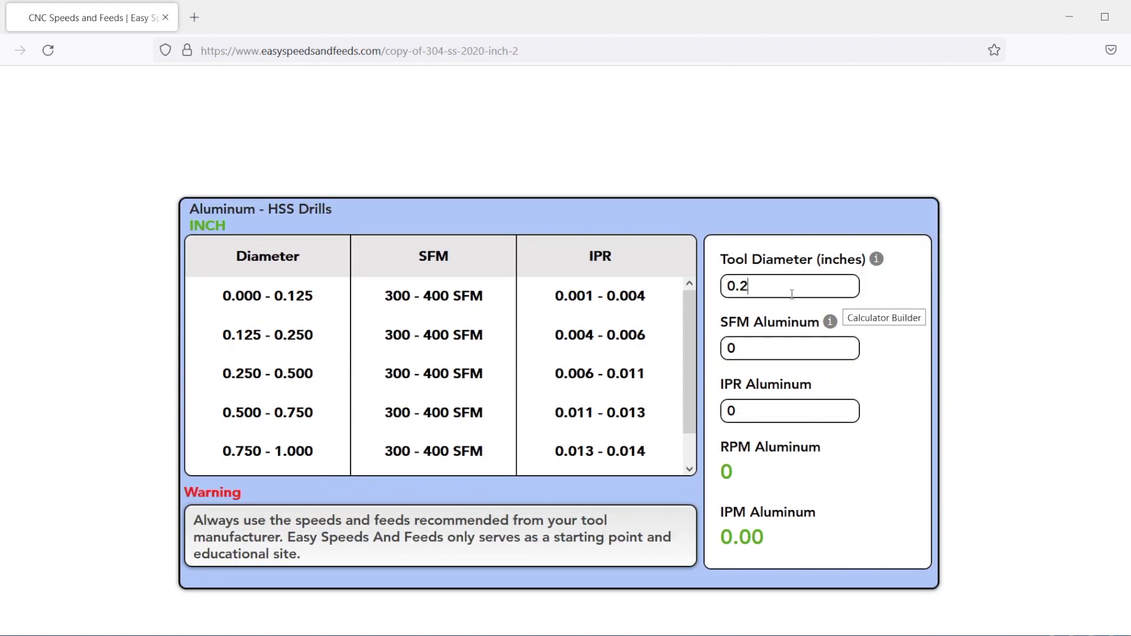
{"action": "key", "text": "Tab"}
{"action": "type", "text": "200"}
{"action": "key", "text": "BackSpace"}
{"action": "key", "text": "BackSpace"}
{"action": "type", "text": "300"}
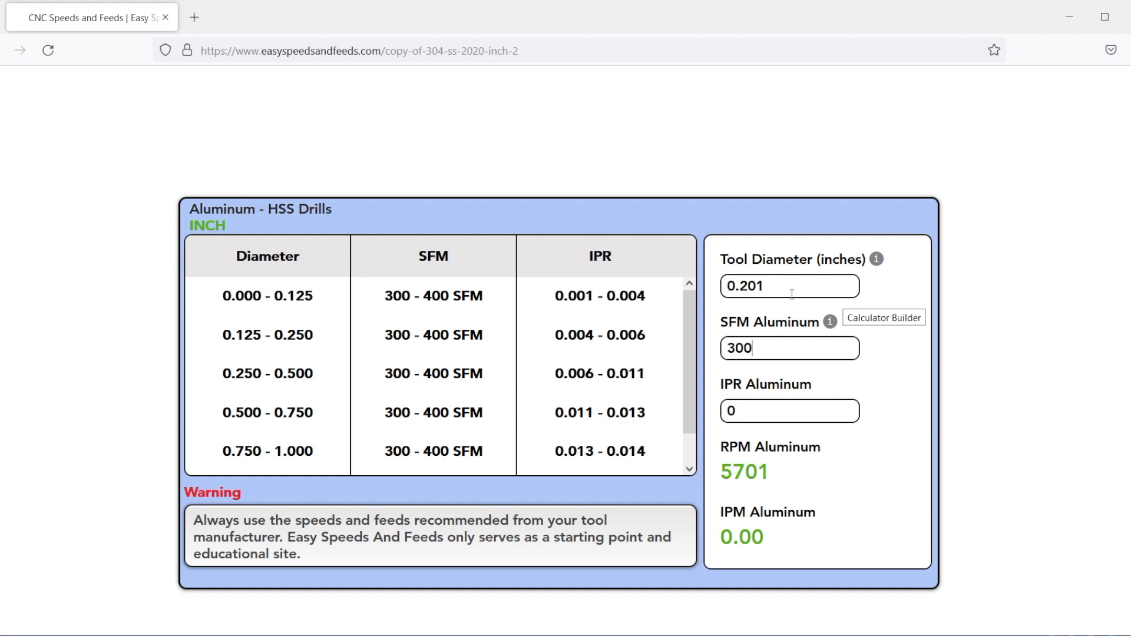
{"action": "key", "text": "Tab"}
{"action": "type", "text": "0.0045"}
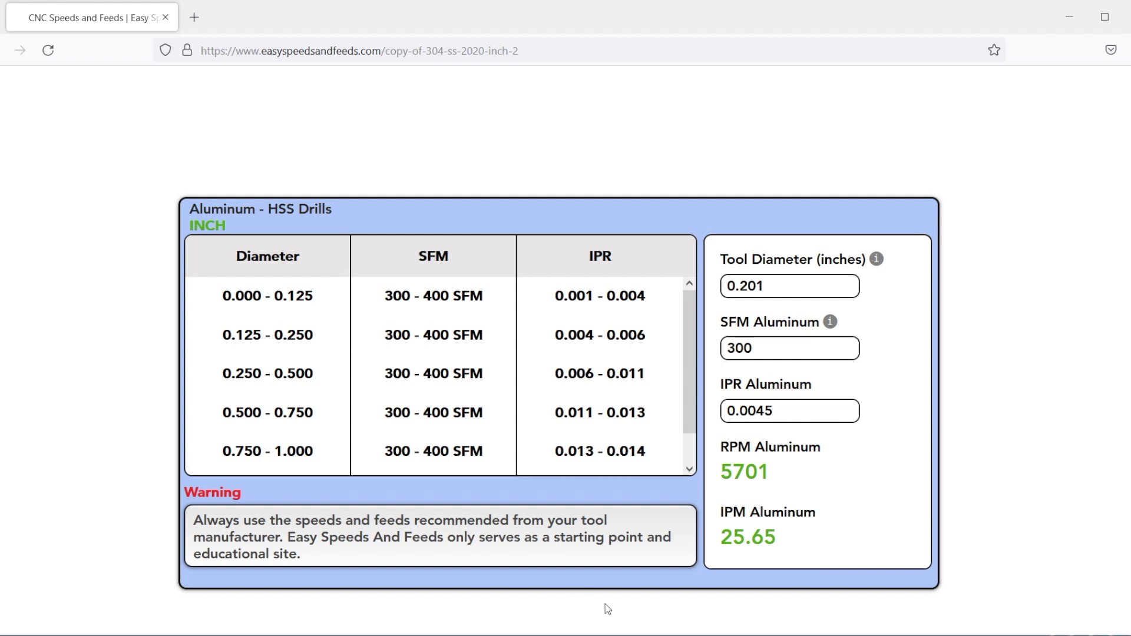
{"action": "mouse_move", "coordinate": [553, 598]}
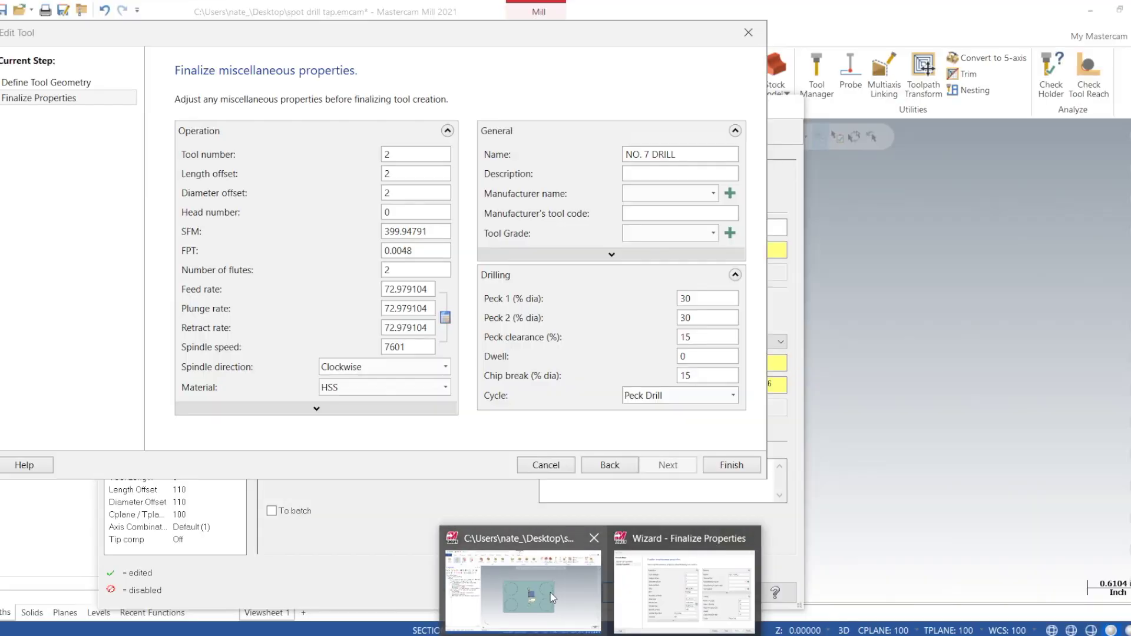
Set the NO. 7 DRILL to 5700 spindle speed with feed, plunge and retract rates of 25
{"action": "left_click", "coordinate": [553, 598]}
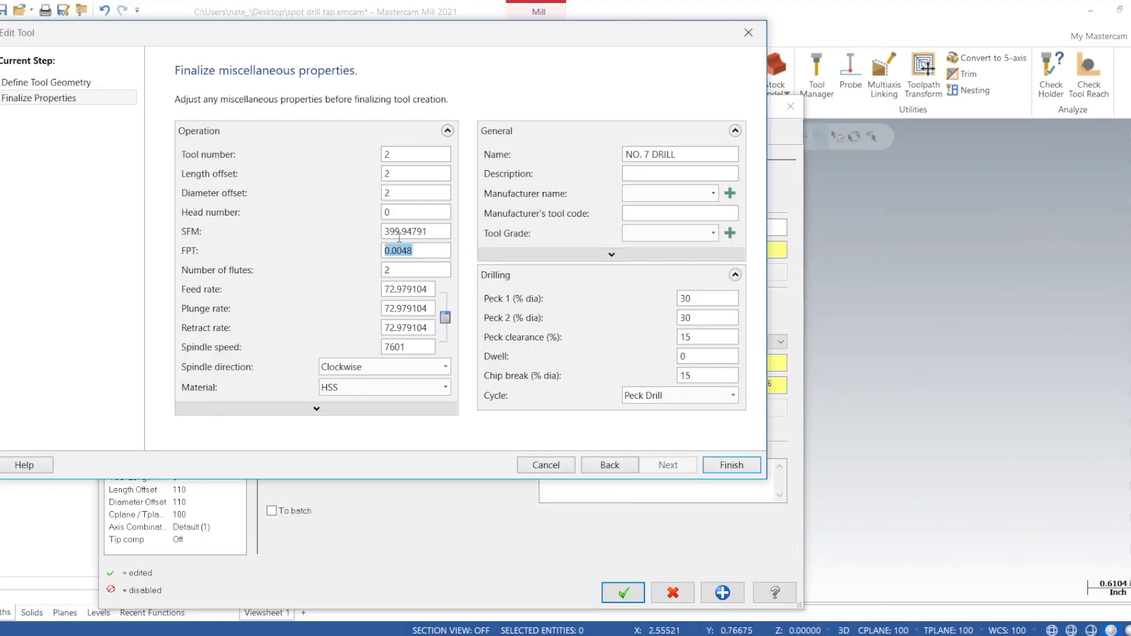
{"action": "left_click", "coordinate": [412, 347]}
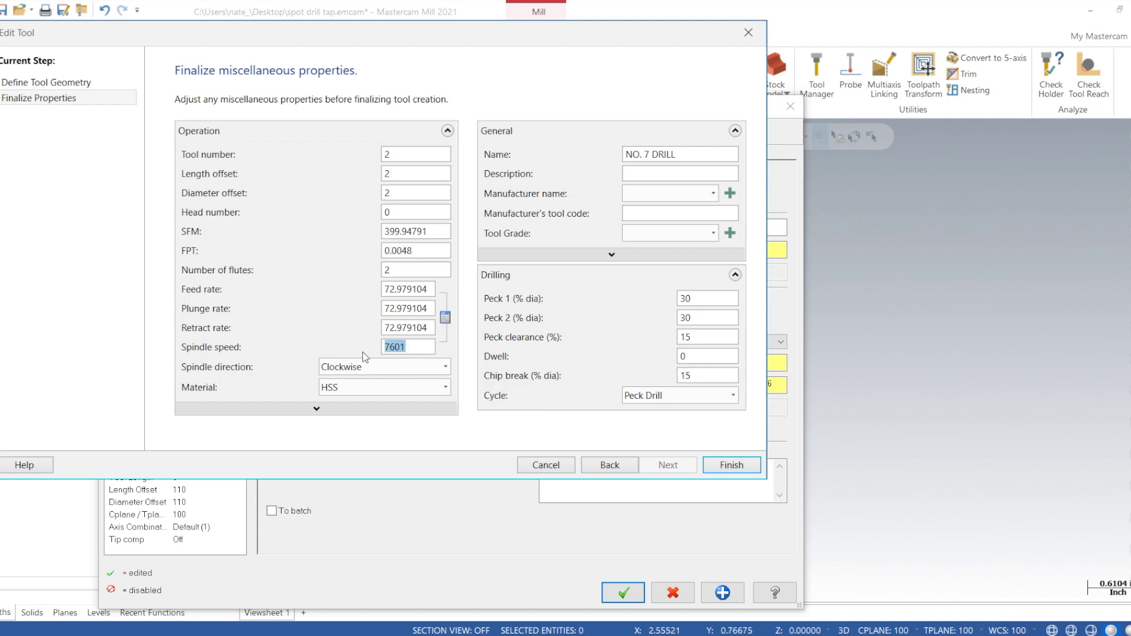
{"action": "type", "text": "5700"}
{"action": "left_click", "coordinate": [433, 290]}
{"action": "type", "text": "25"}
{"action": "key", "text": "Tab"}
{"action": "type", "text": "25"}
{"action": "key", "text": "Tab"}
{"action": "type", "text": "25"}
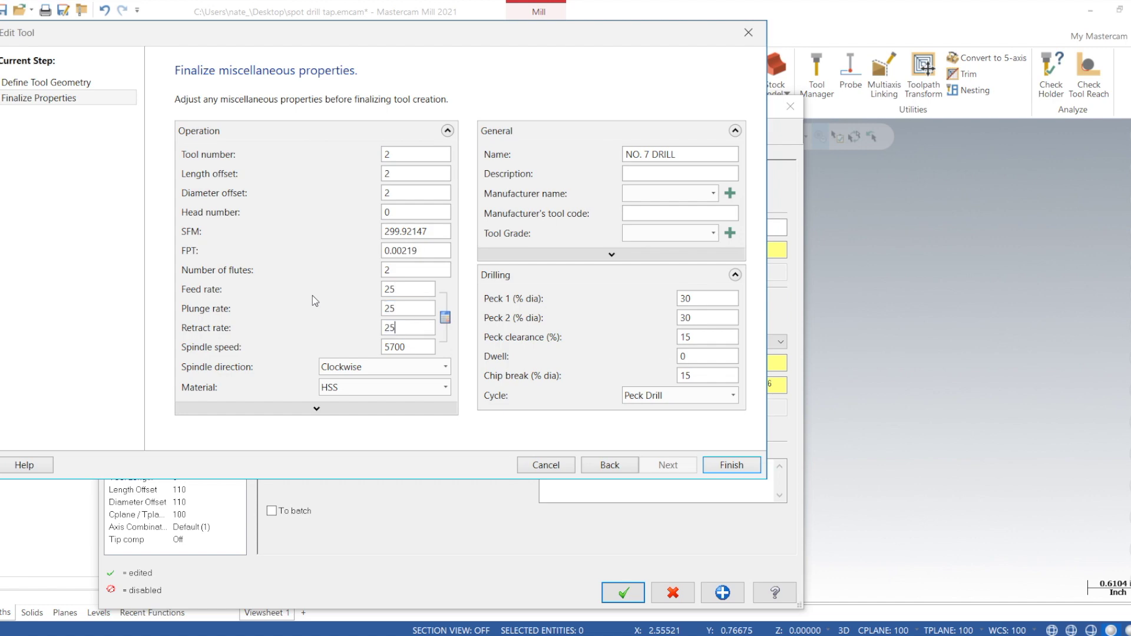
{"action": "left_click", "coordinate": [732, 465]}
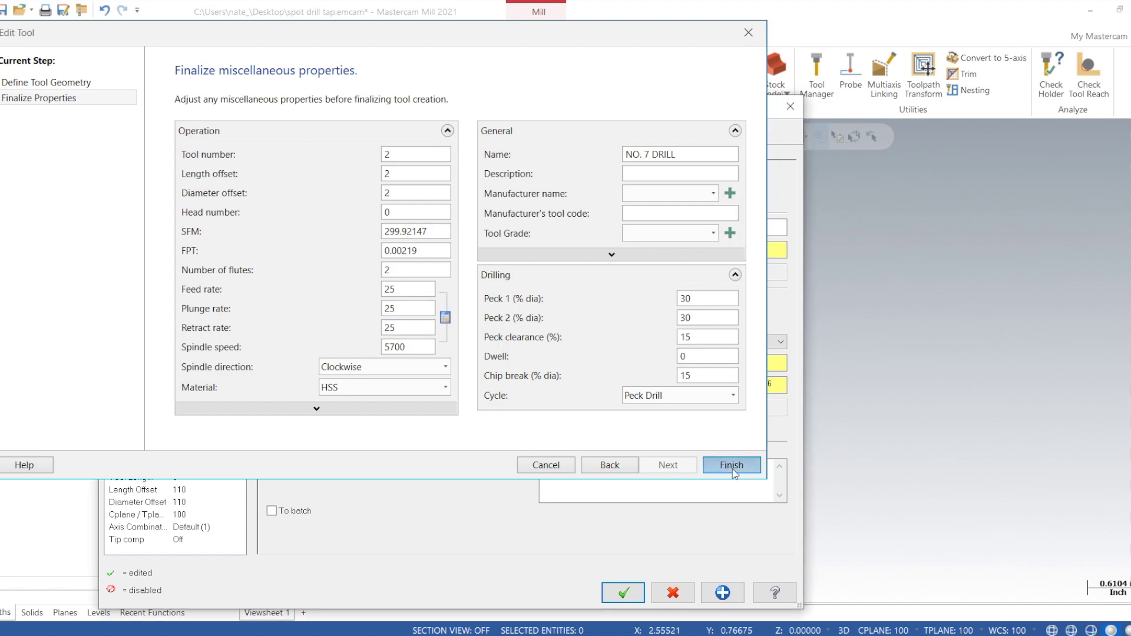
Re-initialize feeds and speeds and switch the cycle to Peck Drill with a 0.05 peck
{"action": "right_click", "coordinate": [351, 224]}
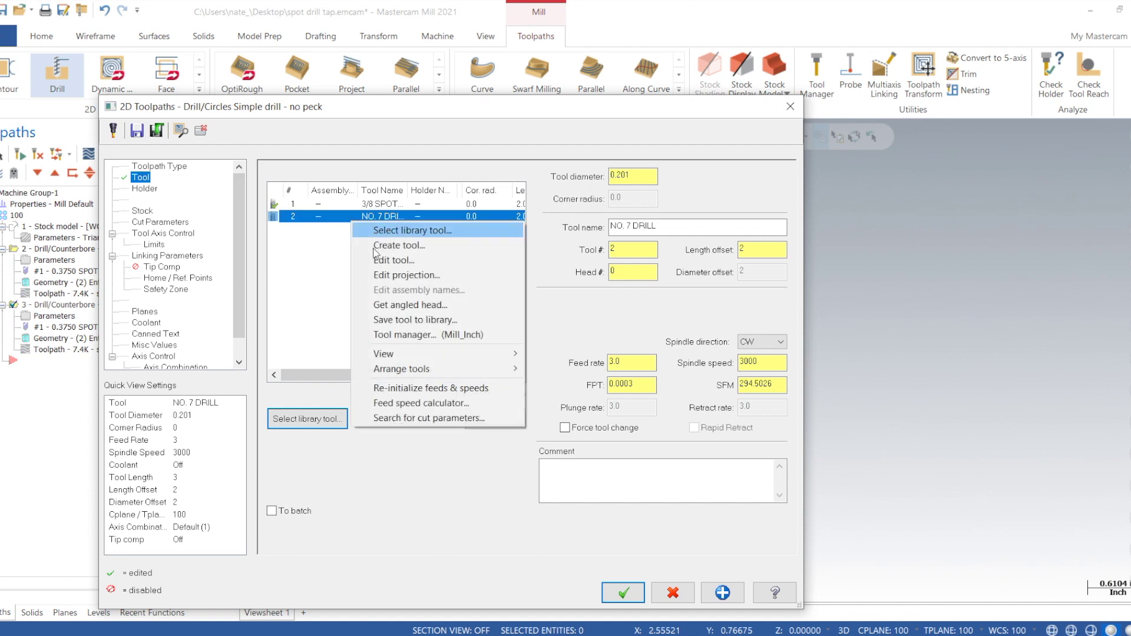
{"action": "left_click", "coordinate": [418, 387]}
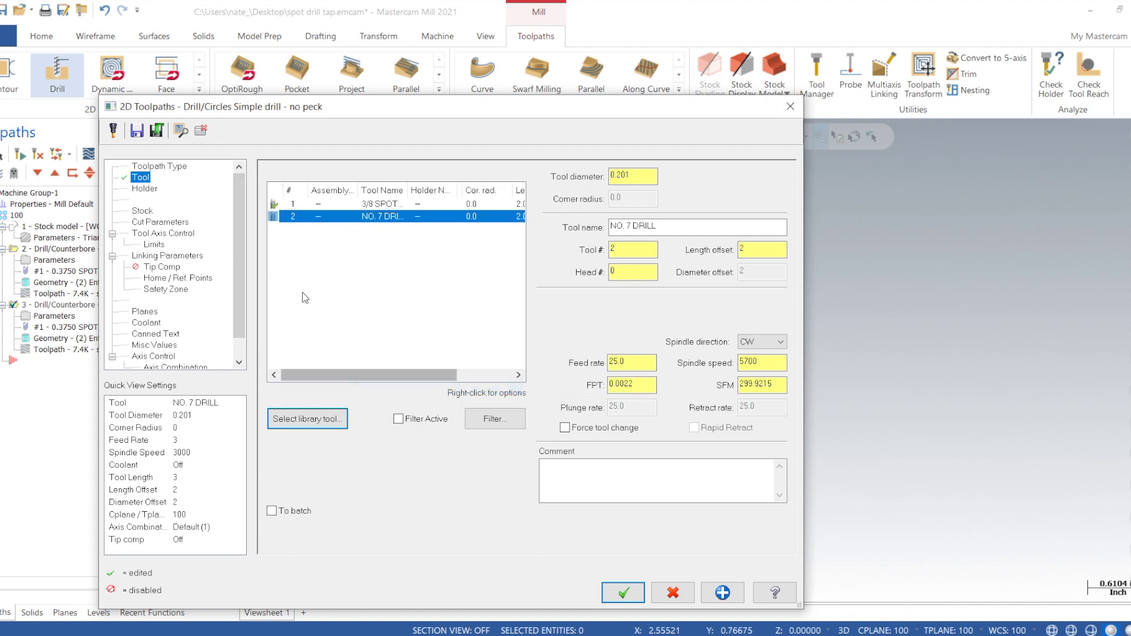
{"action": "left_click", "coordinate": [171, 222]}
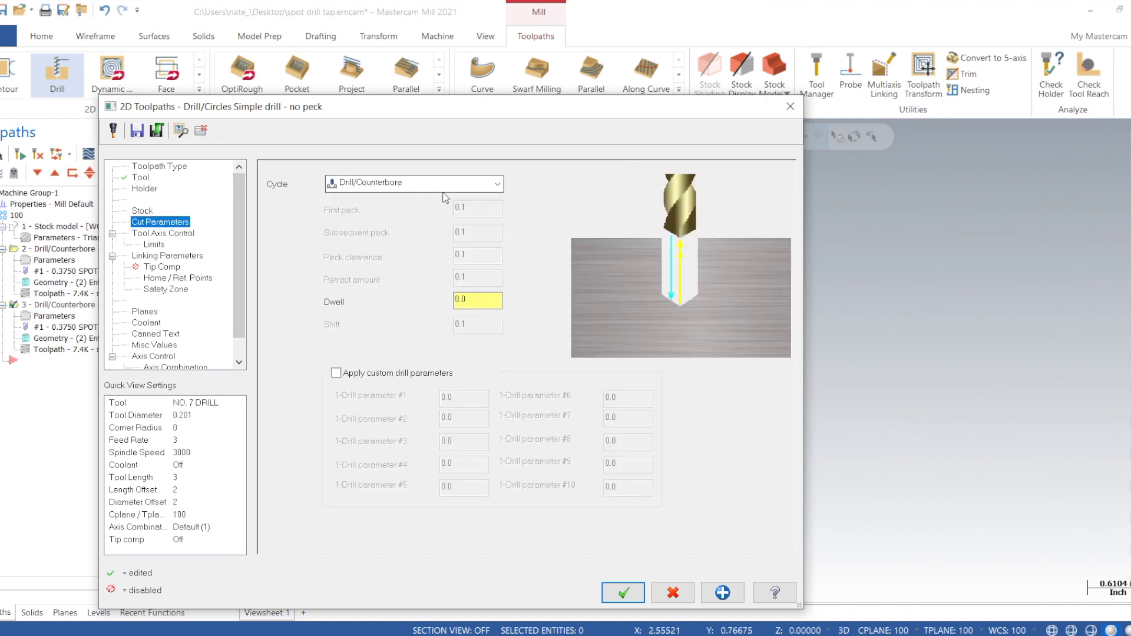
{"action": "left_click", "coordinate": [405, 187]}
{"action": "left_click", "coordinate": [415, 215]}
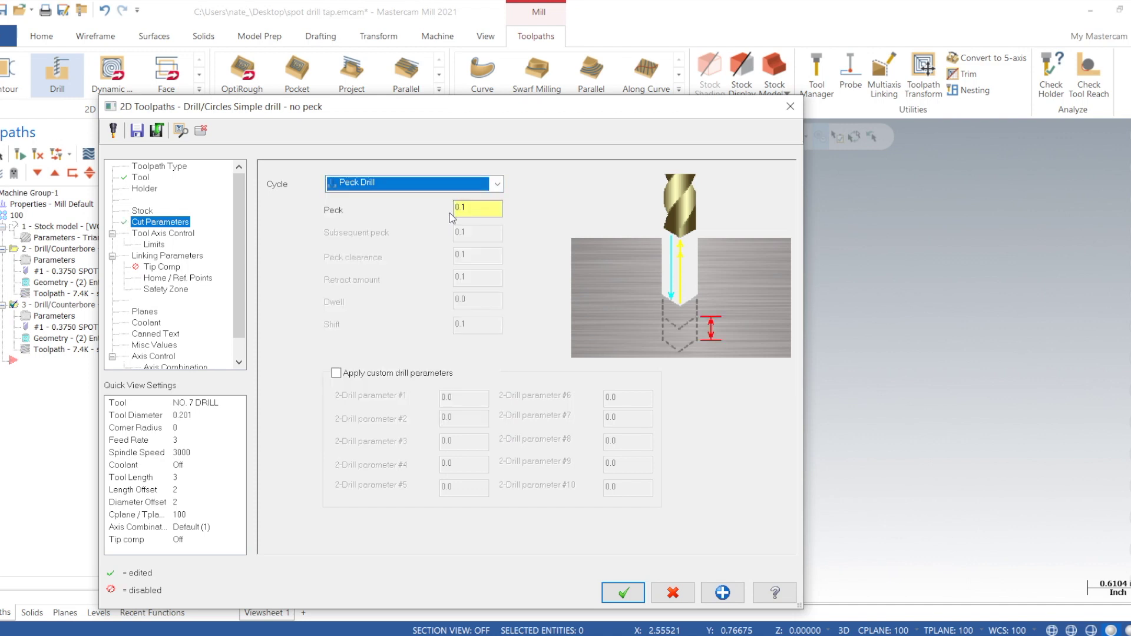
{"action": "left_click", "coordinate": [475, 210]}
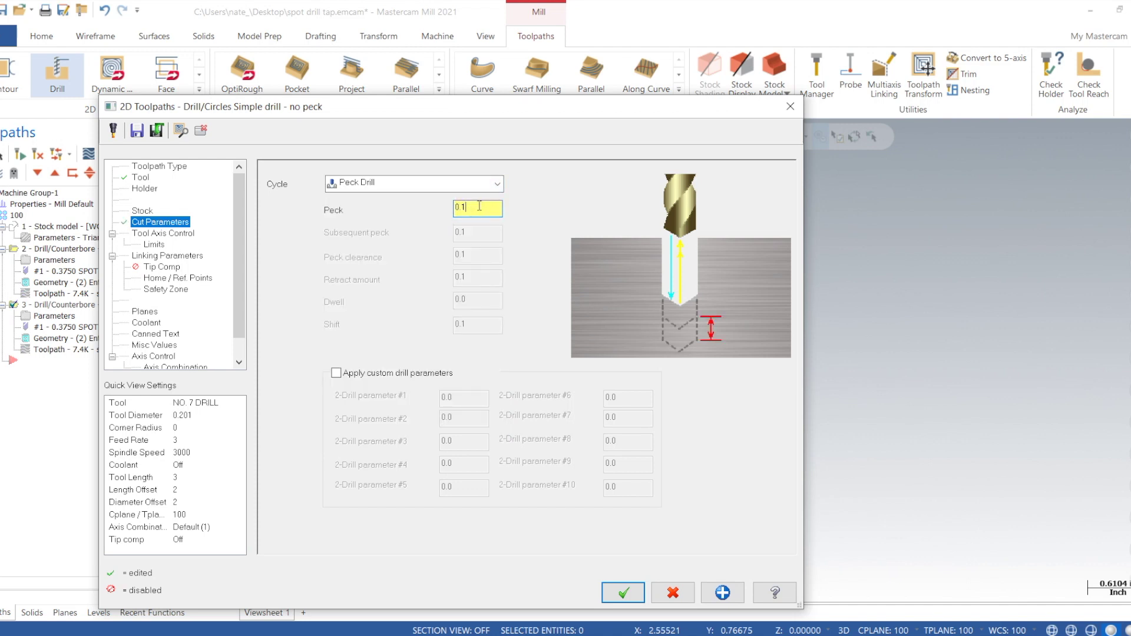
{"action": "left_click", "coordinate": [175, 258]}
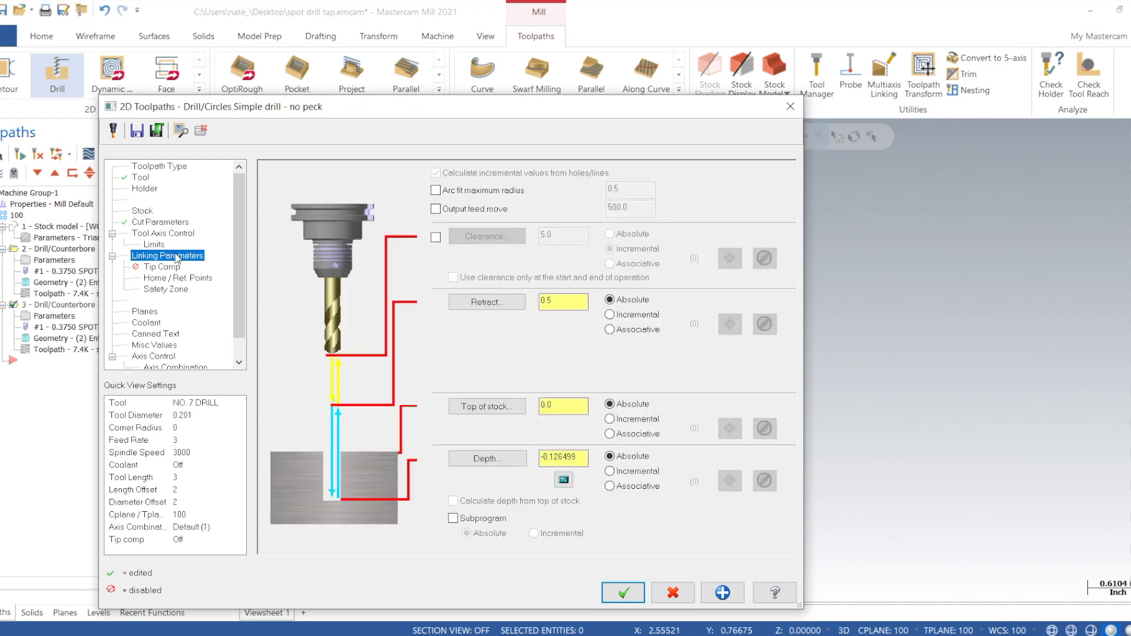
{"action": "left_click", "coordinate": [168, 222]}
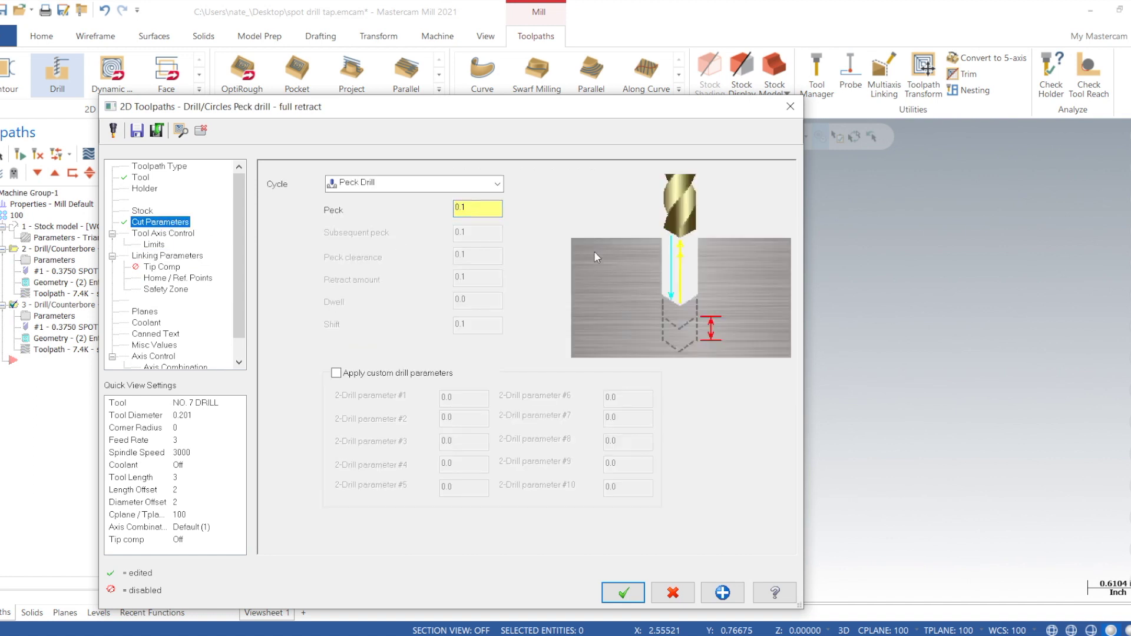
{"action": "double_click", "coordinate": [487, 213]}
{"action": "type", "text": "0.05"}
Pick a -0.75 drilling depth from the upper hole and accept the peck drill operation
{"action": "left_click", "coordinate": [189, 257]}
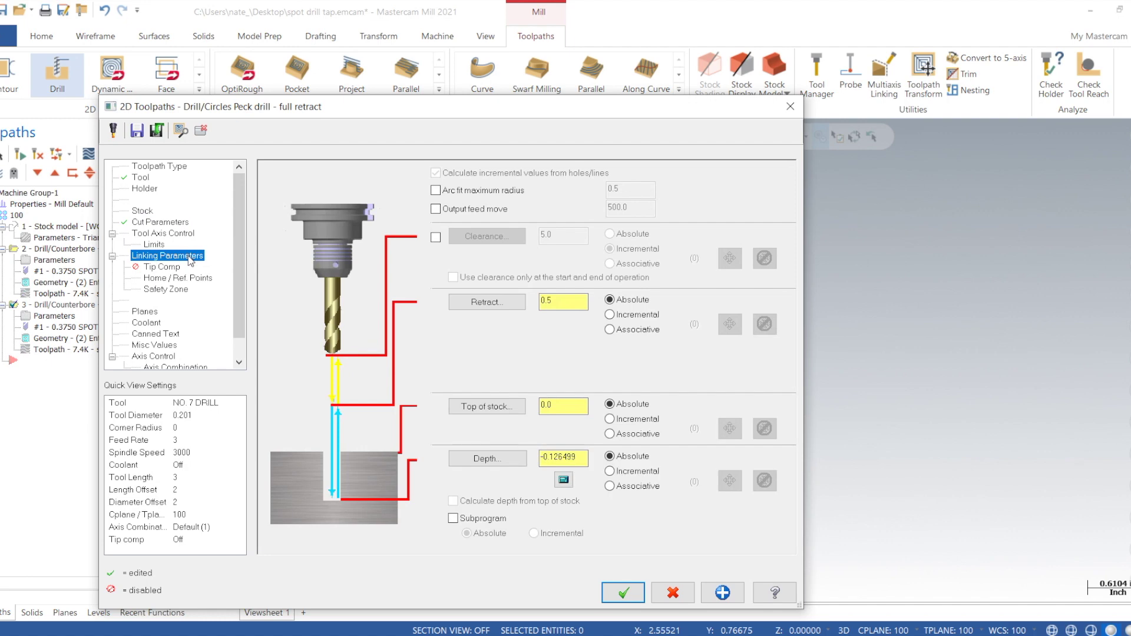
{"action": "left_click", "coordinate": [474, 459]}
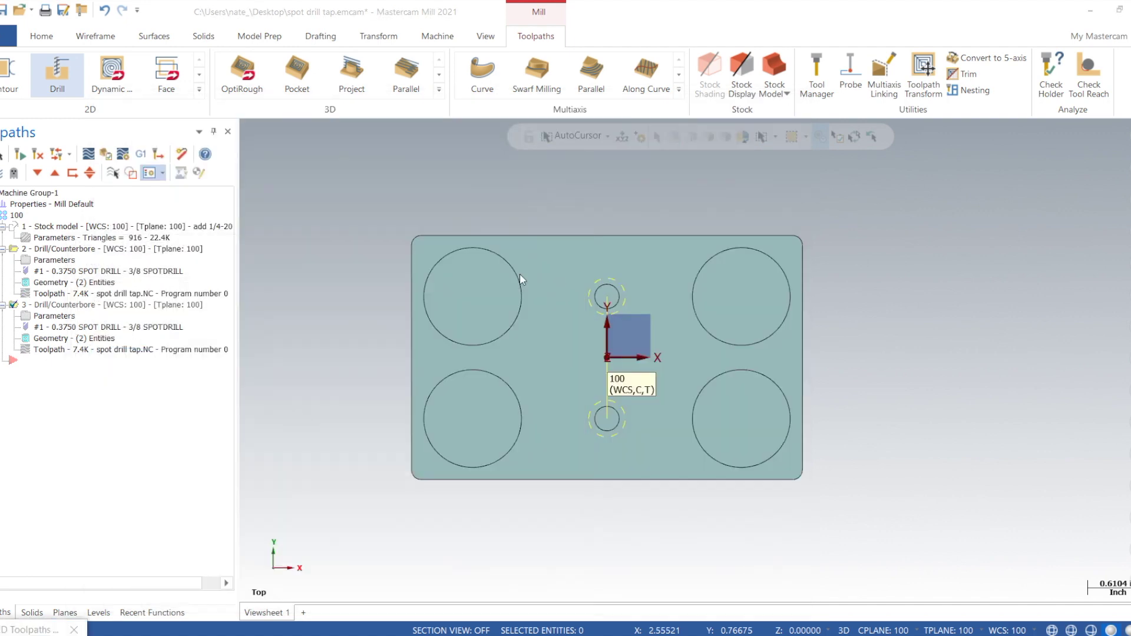
{"action": "scroll", "coordinate": [622, 302], "scroll_direction": "up", "scroll_amount": 3}
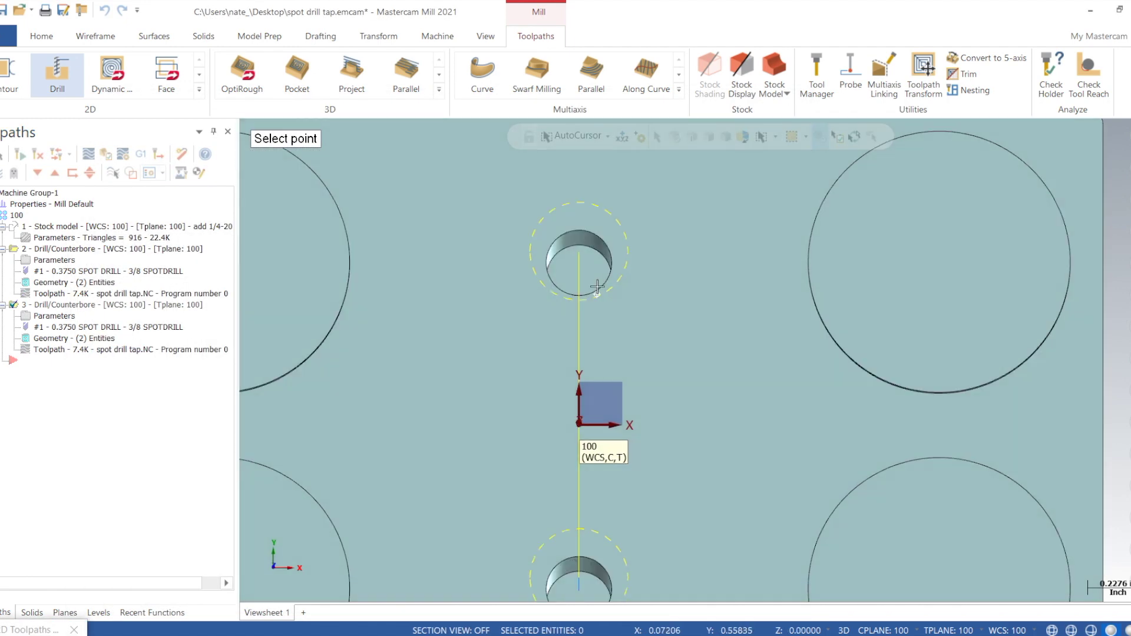
{"action": "left_click", "coordinate": [600, 255]}
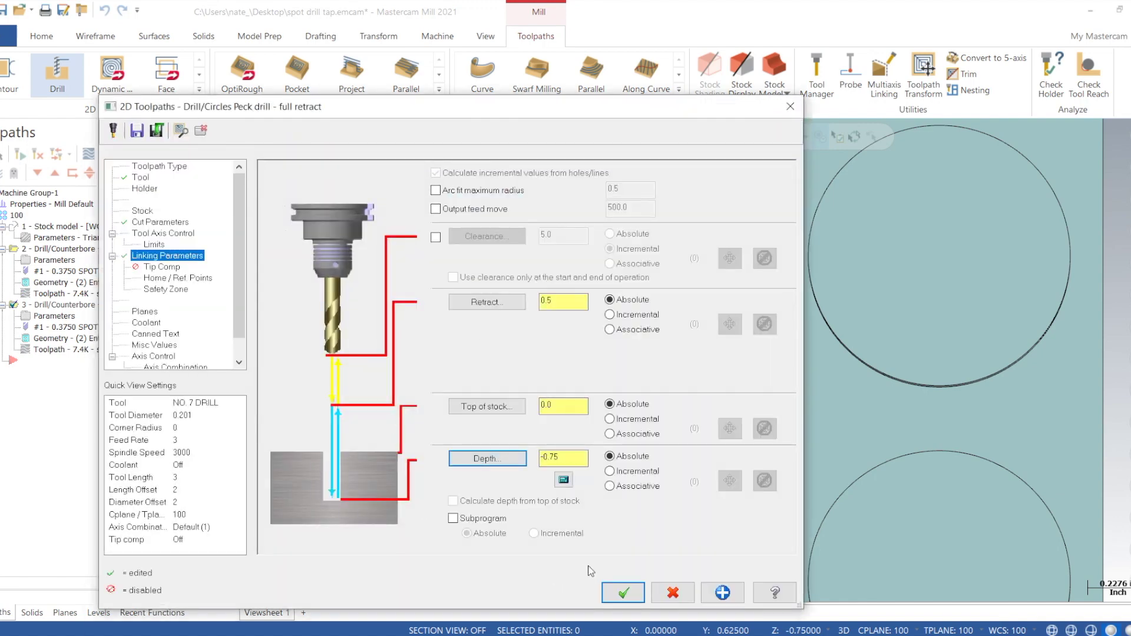
{"action": "left_click", "coordinate": [177, 222]}
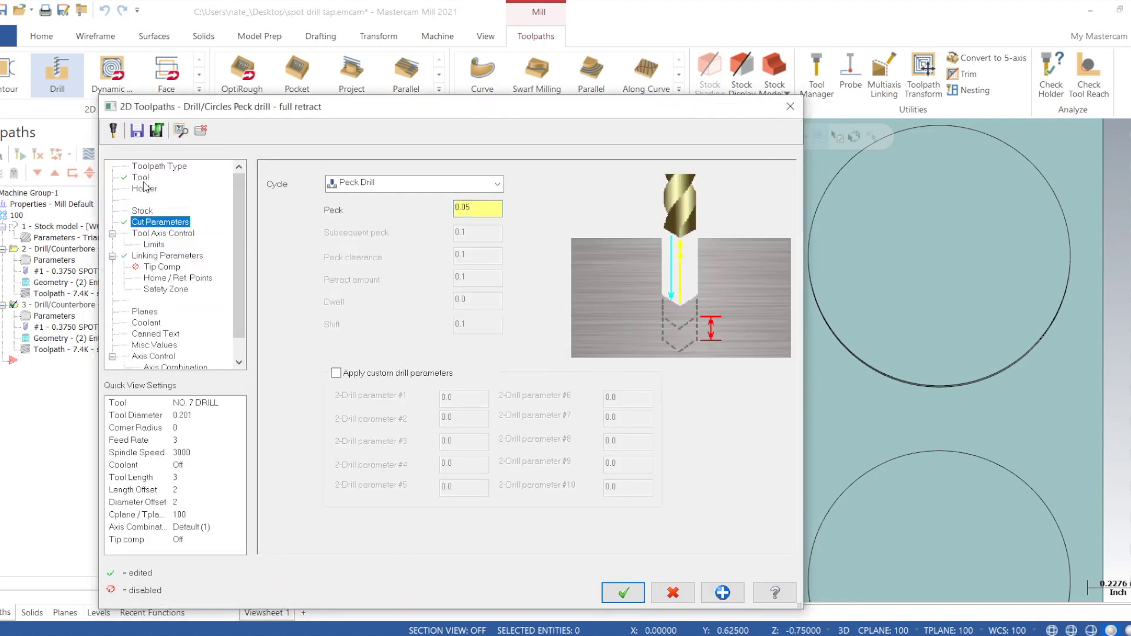
{"action": "left_click", "coordinate": [142, 178]}
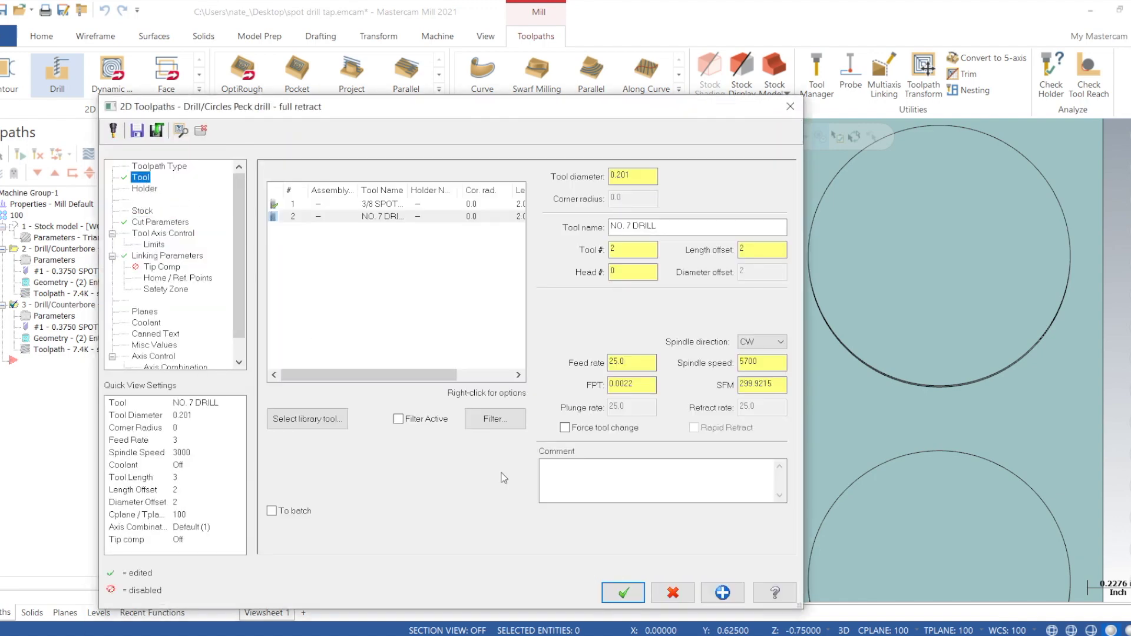
{"action": "left_click", "coordinate": [629, 594]}
{"action": "scroll", "coordinate": [541, 398], "scroll_direction": "up", "scroll_amount": 3}
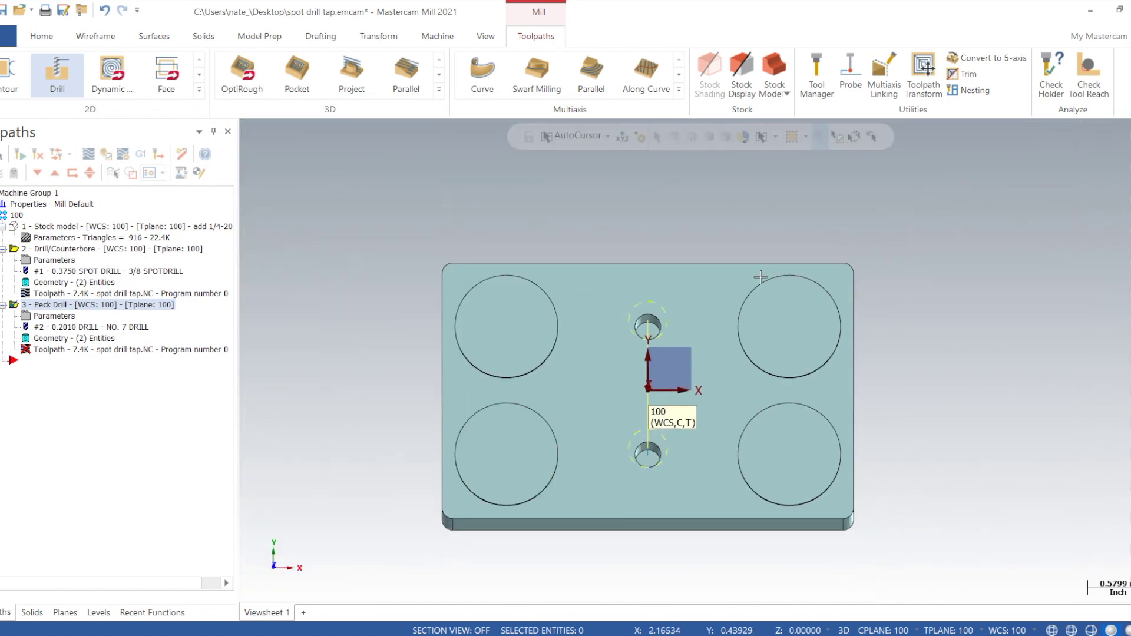
{"action": "scroll", "coordinate": [761, 277], "scroll_direction": "down", "scroll_amount": 1}
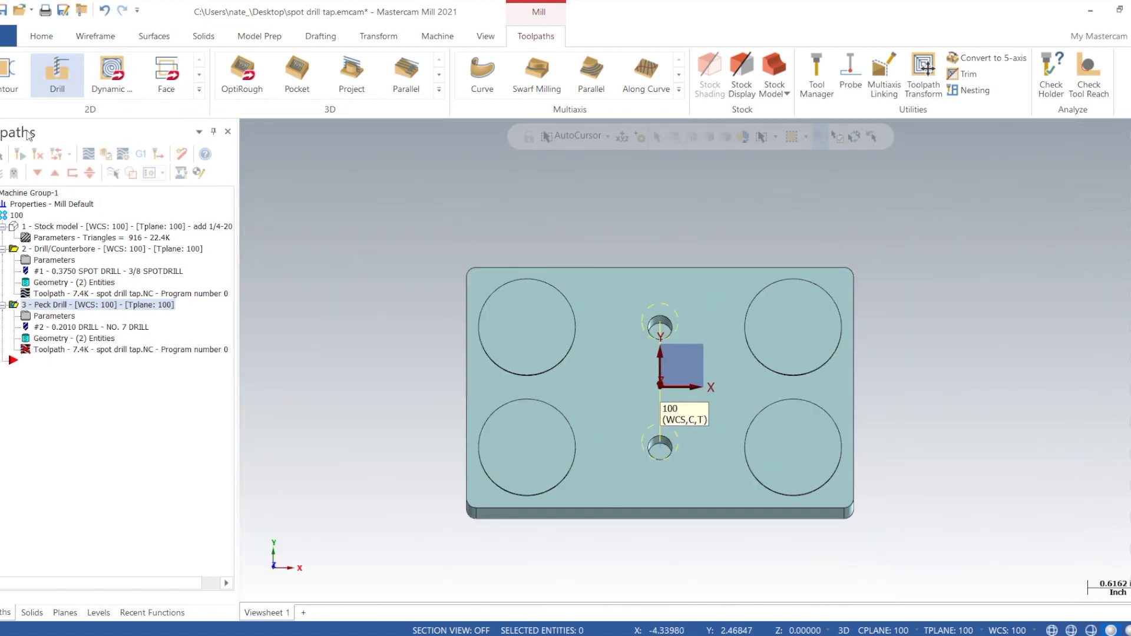
Regenerate the Peck Drill toolpath and discard an accidentally started new drill operation
{"action": "left_click", "coordinate": [21, 154]}
{"action": "middle_click_drag", "start_coordinate": [365, 303], "coordinate": [348, 236]}
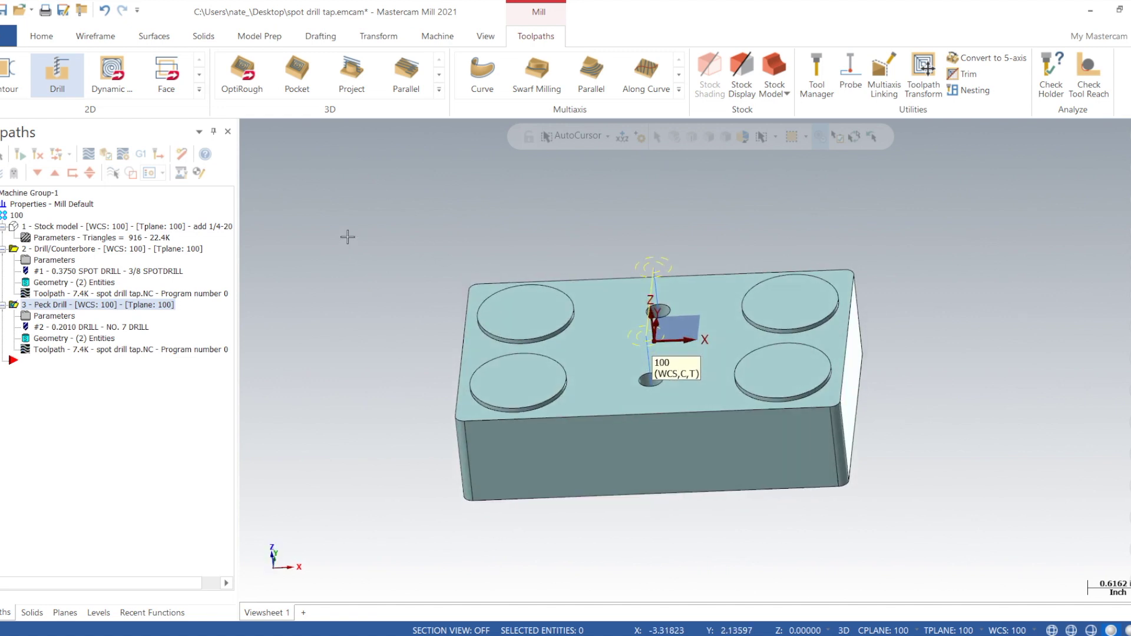
{"action": "left_click", "coordinate": [73, 79]}
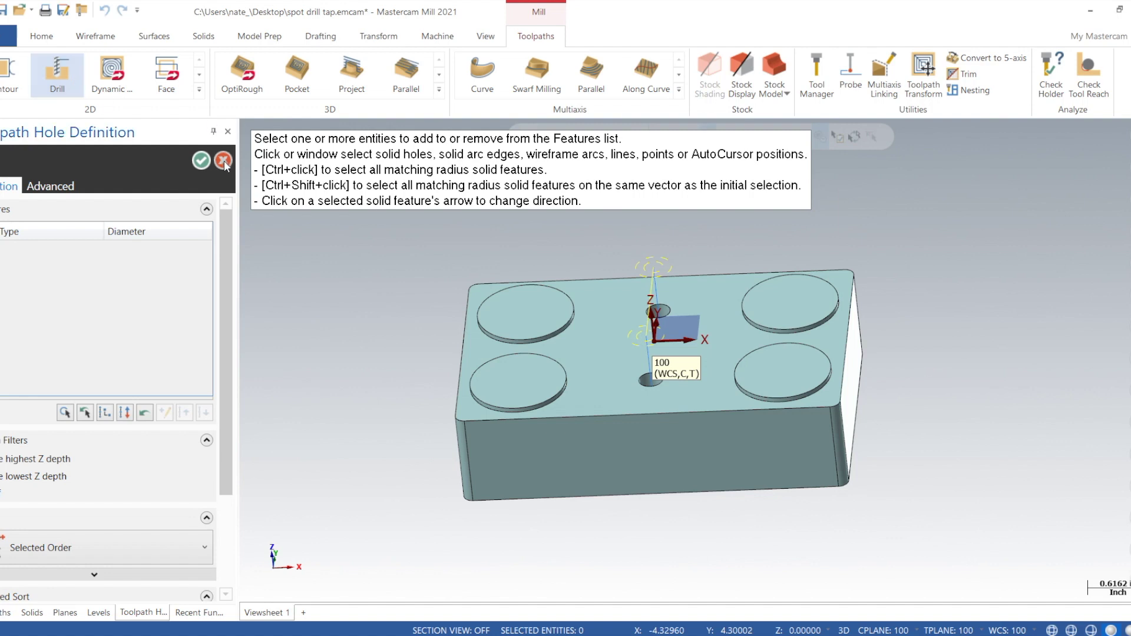
{"action": "key", "text": "Escape"}
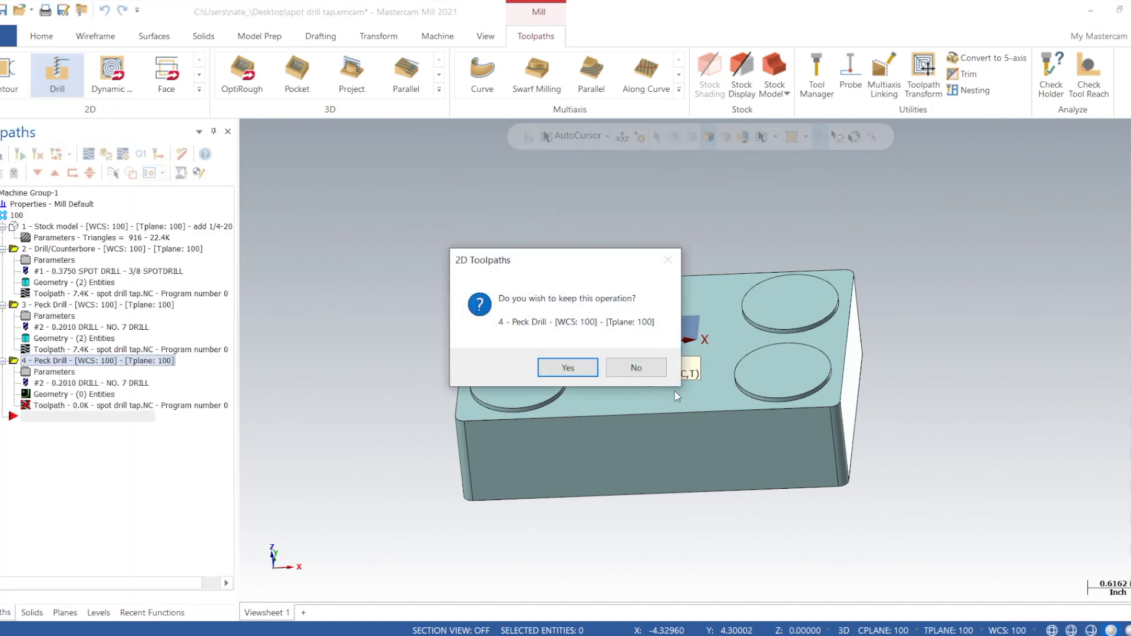
{"action": "left_click", "coordinate": [635, 368]}
Copy and paste the Peck Drill as operation 4 and open its parameters
{"action": "left_click", "coordinate": [105, 310]}
{"action": "right_click", "coordinate": [105, 310]}
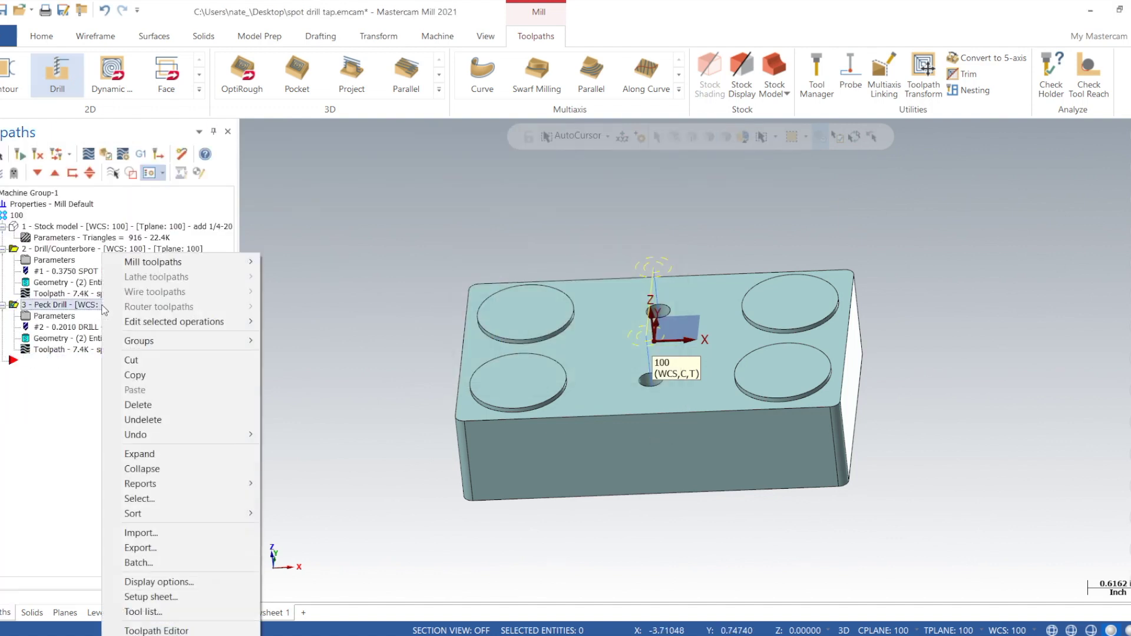
{"action": "left_click", "coordinate": [163, 376]}
{"action": "left_click", "coordinate": [46, 361]}
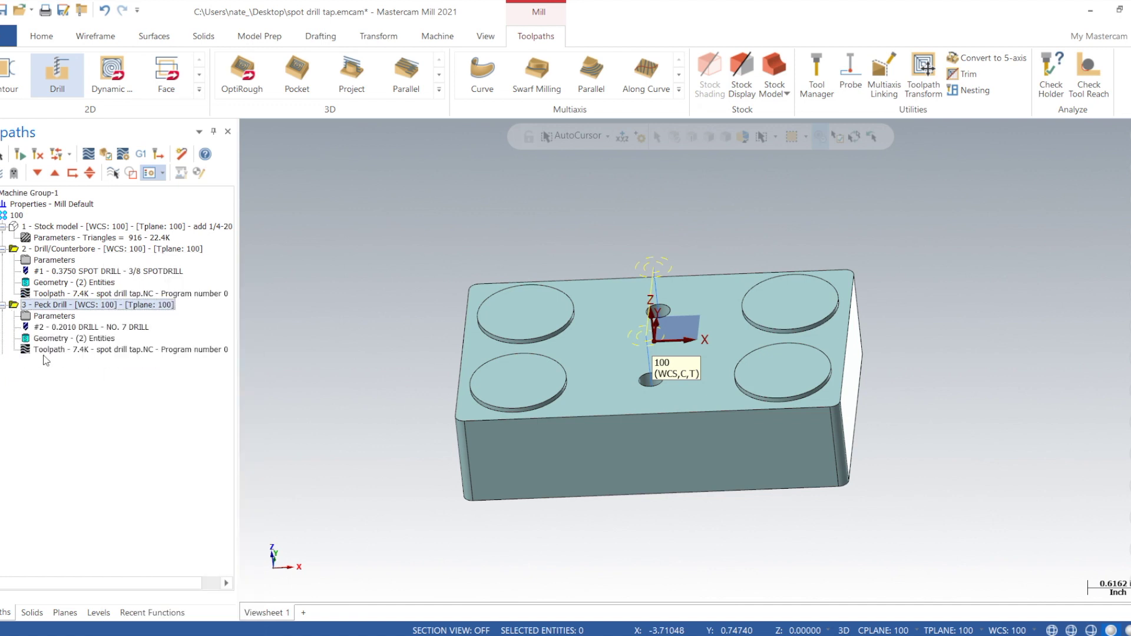
{"action": "right_click", "coordinate": [46, 361]}
{"action": "left_click", "coordinate": [98, 392]}
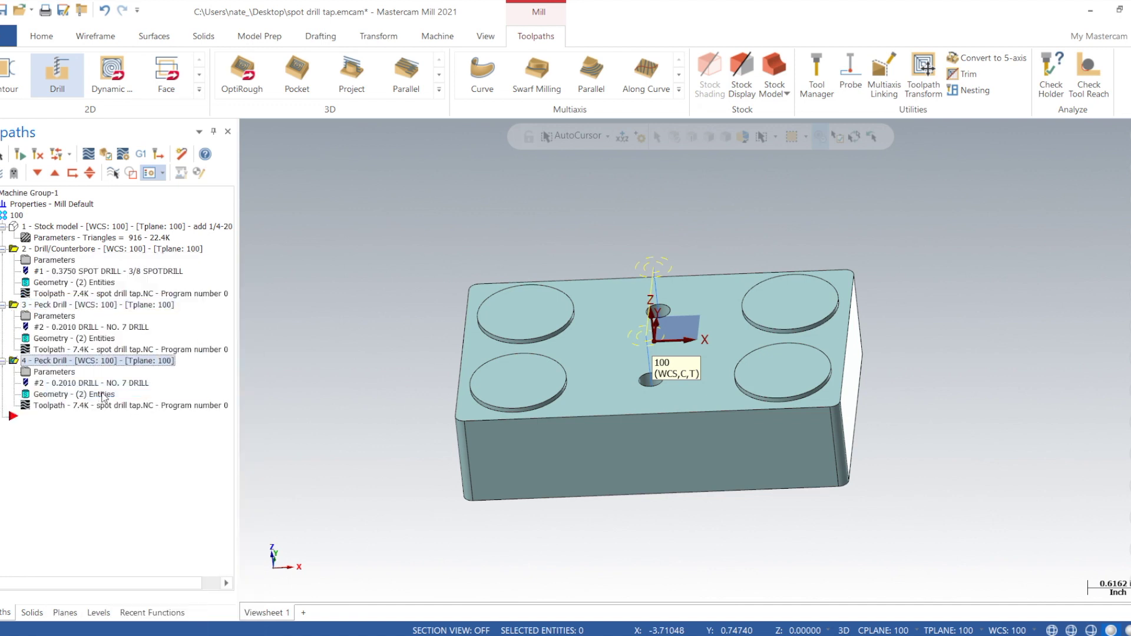
{"action": "left_click", "coordinate": [65, 375]}
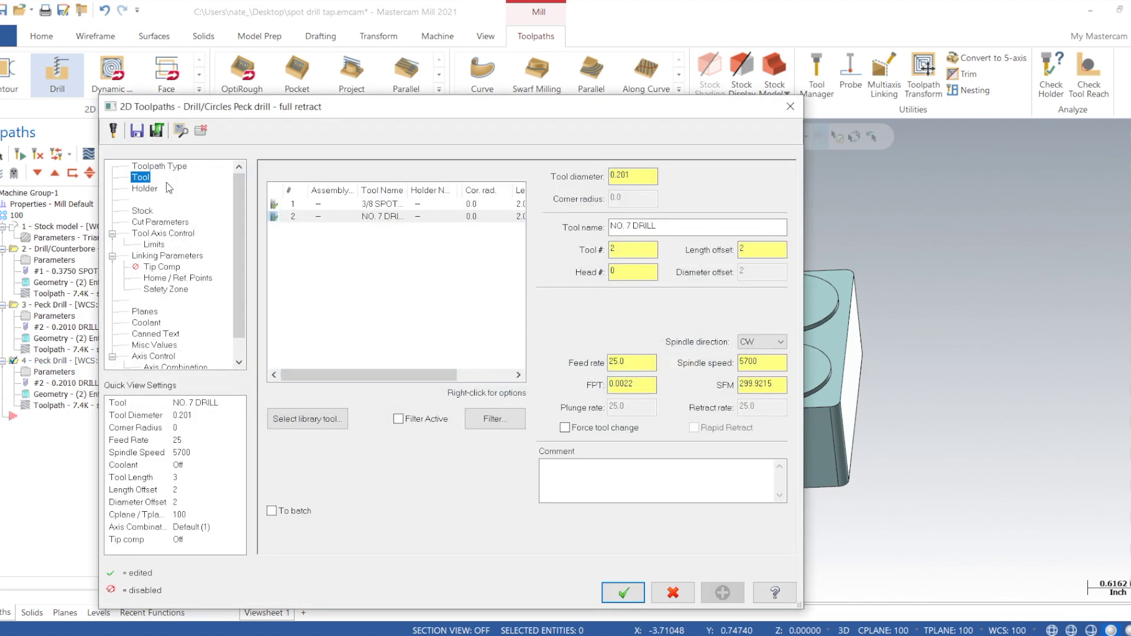
Filter the tool library to right-hand taps and assign the 1/4-20 TAPRH tap
{"action": "left_click", "coordinate": [304, 419]}
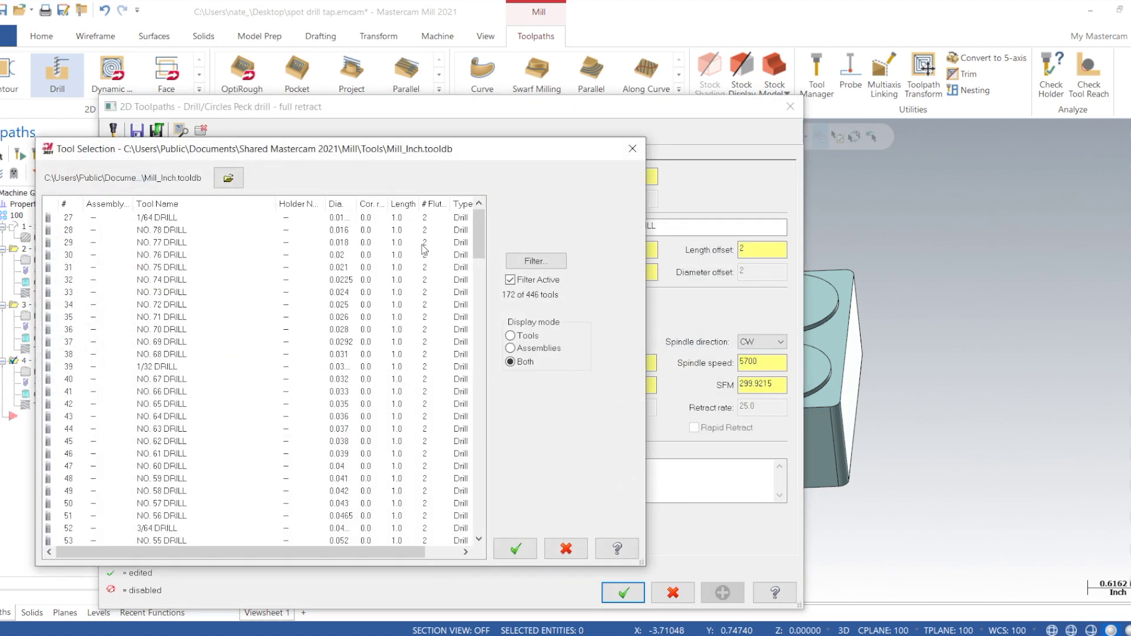
{"action": "left_click", "coordinate": [535, 261]}
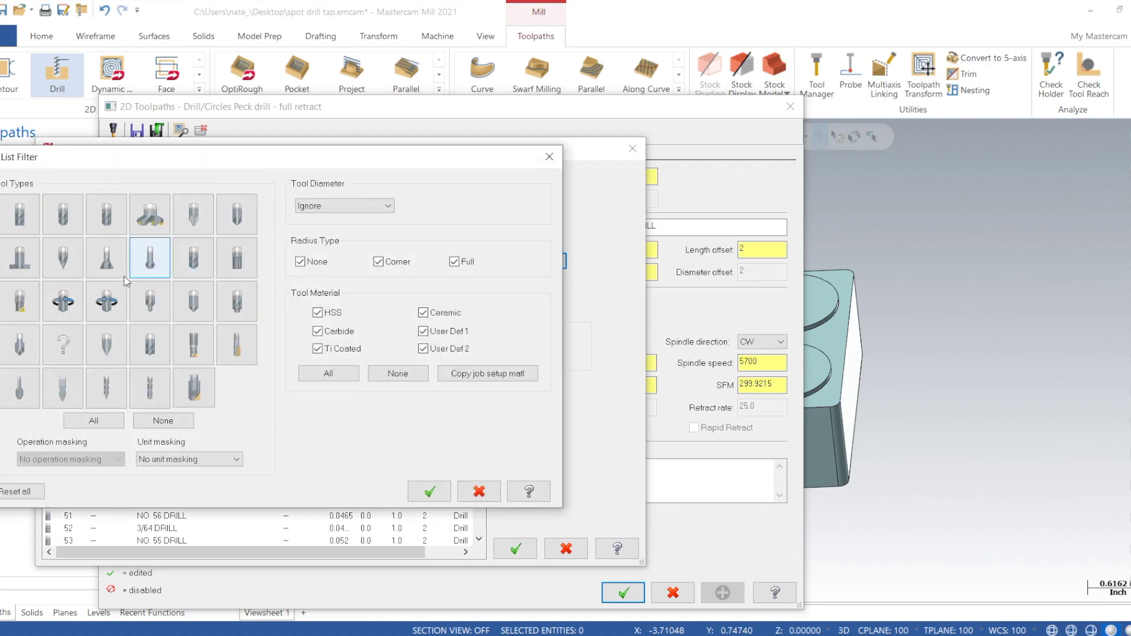
{"action": "left_click", "coordinate": [72, 303]}
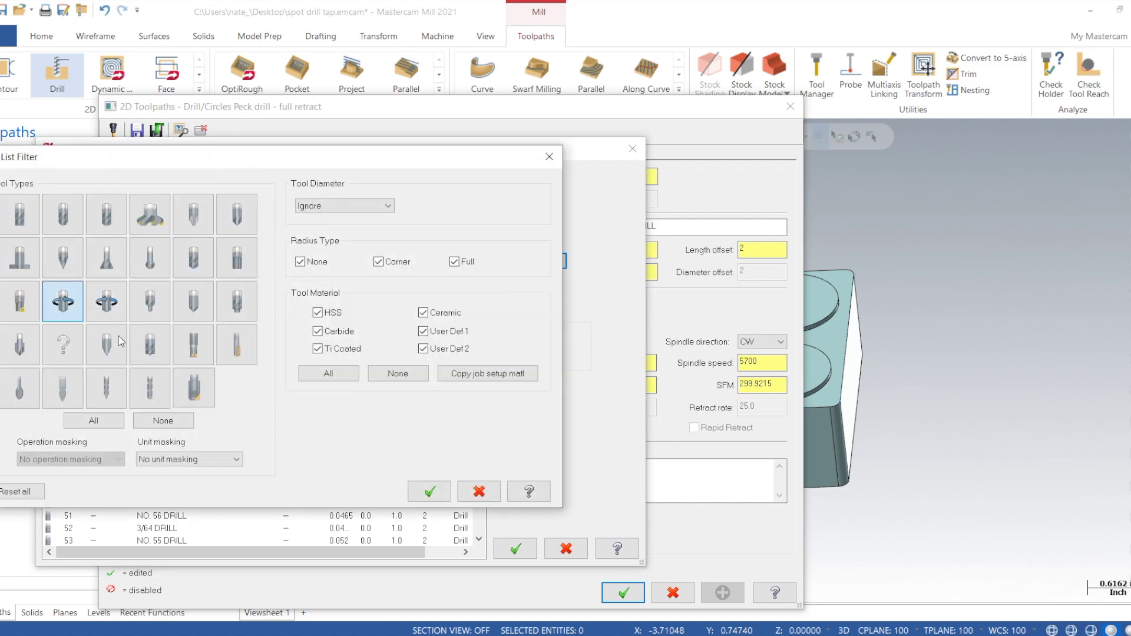
{"action": "left_click", "coordinate": [429, 491]}
{"action": "scroll", "coordinate": [369, 433], "scroll_direction": "down", "scroll_amount": 5}
{"action": "scroll", "coordinate": [354, 427], "scroll_direction": "up", "scroll_amount": 1}
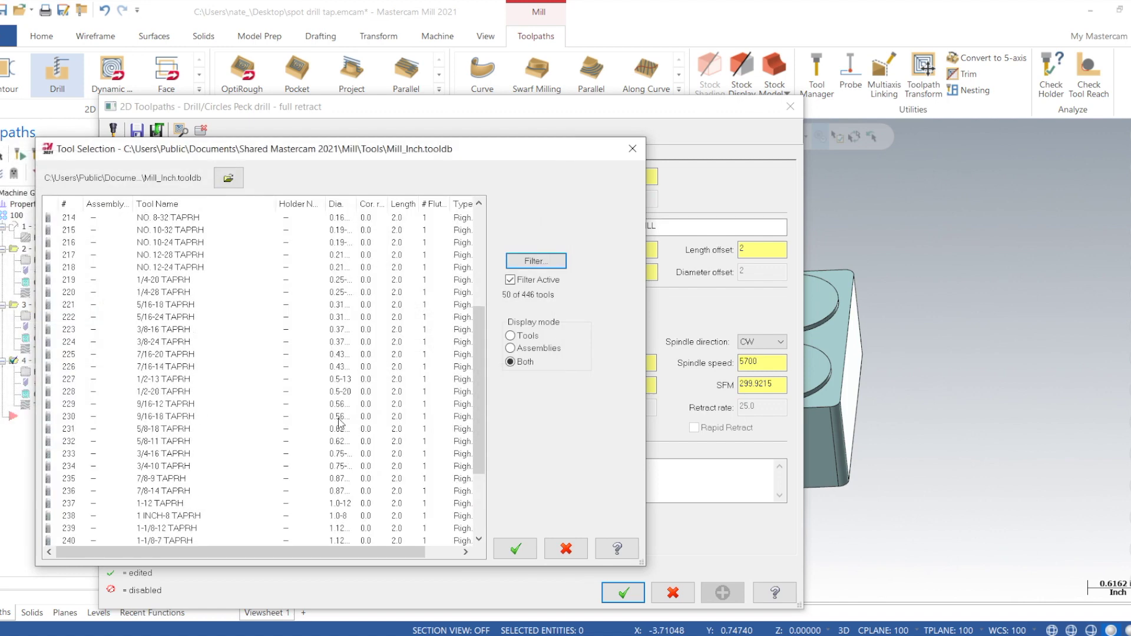
{"action": "left_click", "coordinate": [200, 282]}
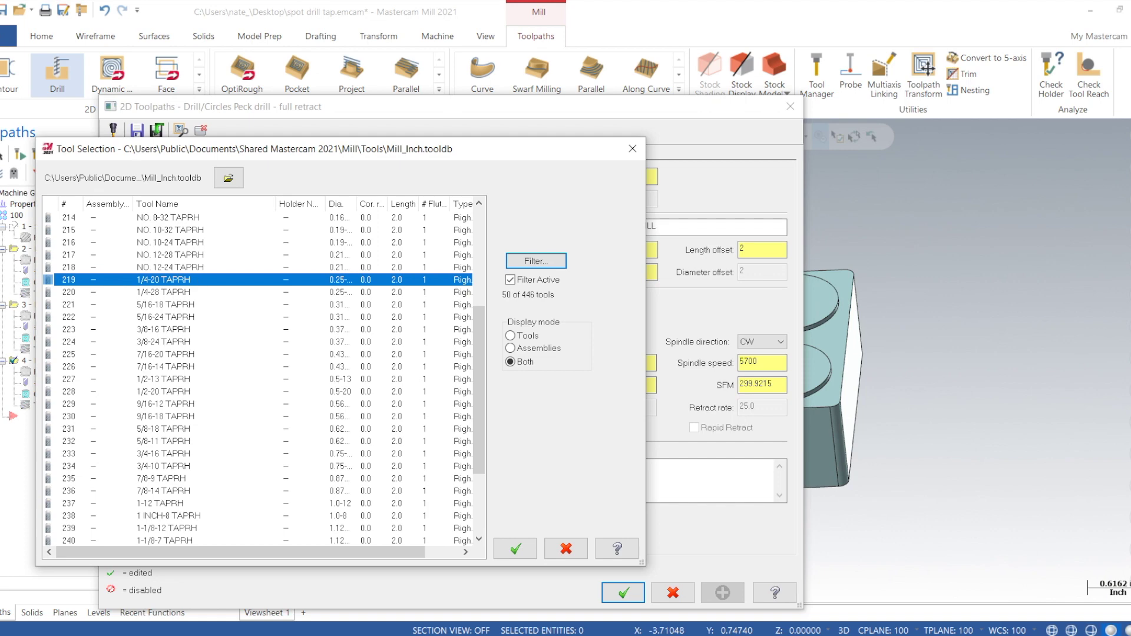
{"action": "left_click", "coordinate": [515, 548]}
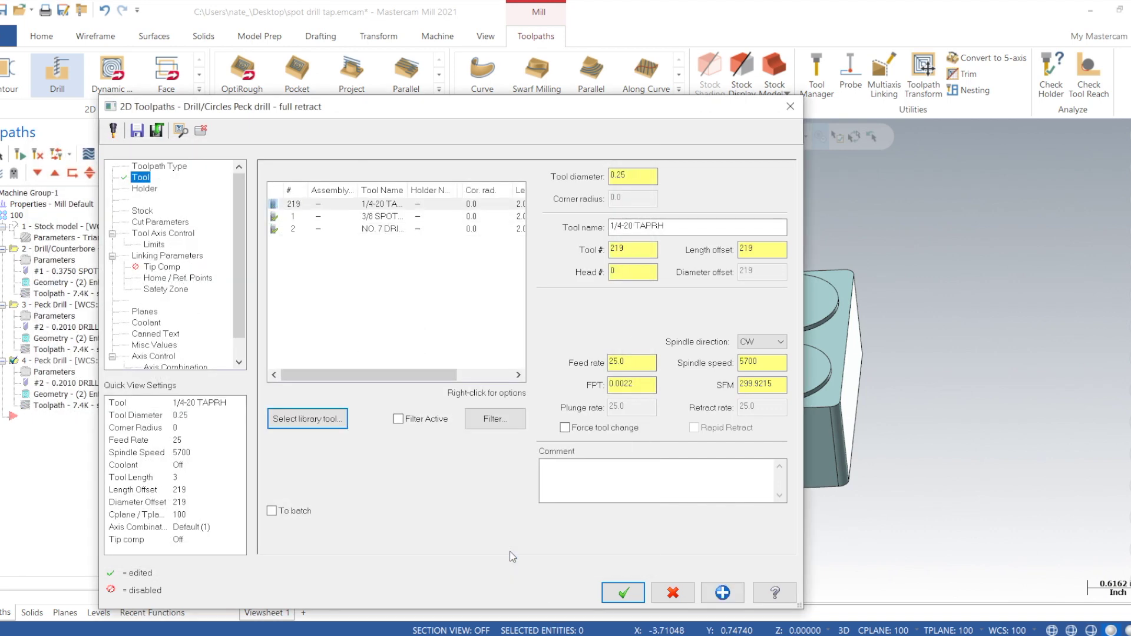
Edit the 1/4-20 TAPRH tap and advance to its final properties
{"action": "right_click", "coordinate": [308, 211]}
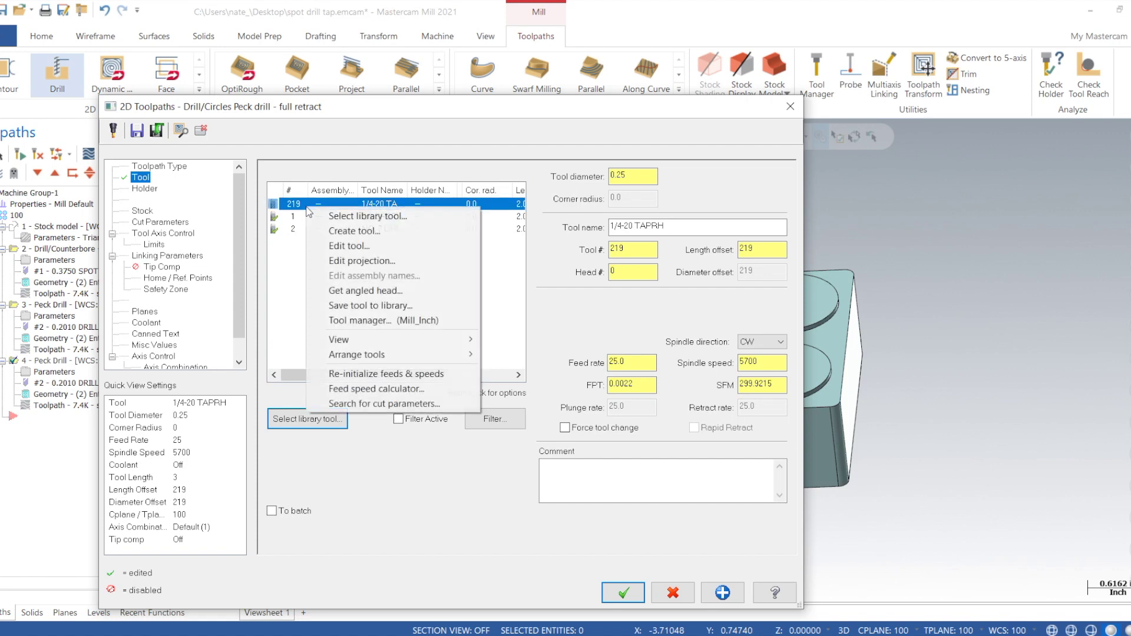
{"action": "left_click", "coordinate": [351, 242]}
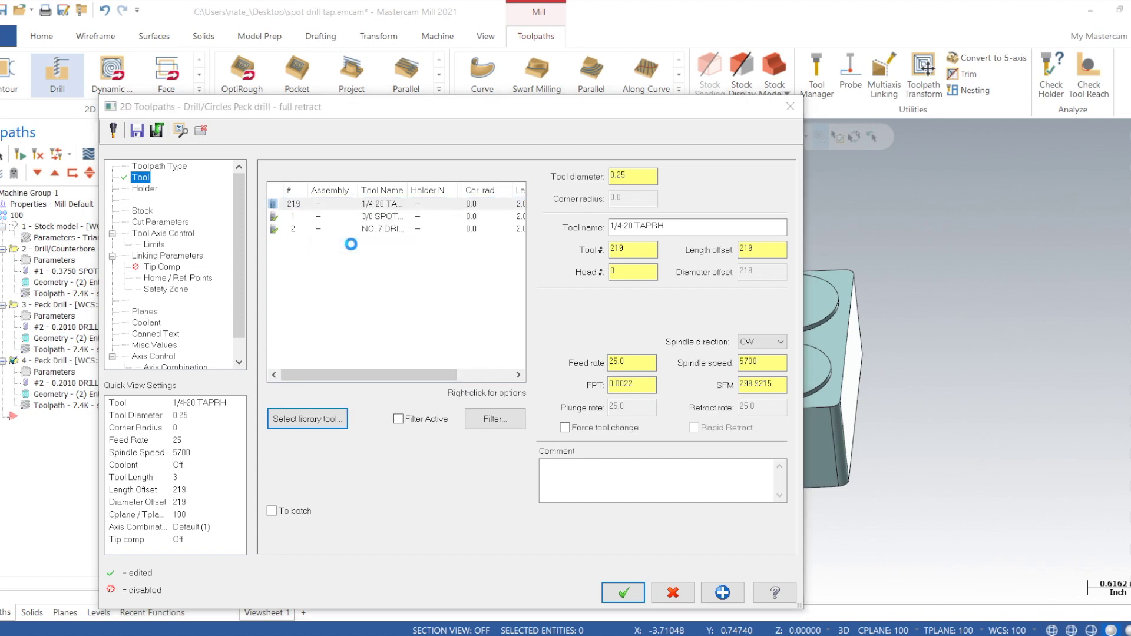
{"action": "left_click", "coordinate": [668, 465]}
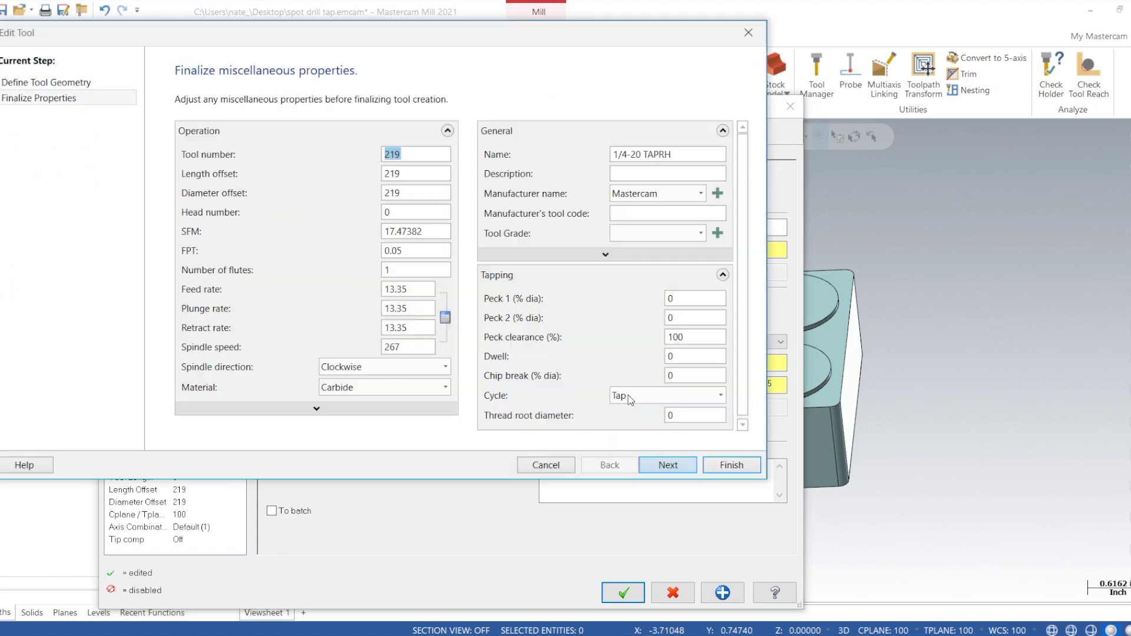
Make the tap tool 3 with 250 spindle speed and 12.5 feed, plunge and retract rates
{"action": "type", "text": "3"}
{"action": "key", "text": "Tab"}
{"action": "key", "text": "Tab"}
{"action": "key", "text": "Tab"}
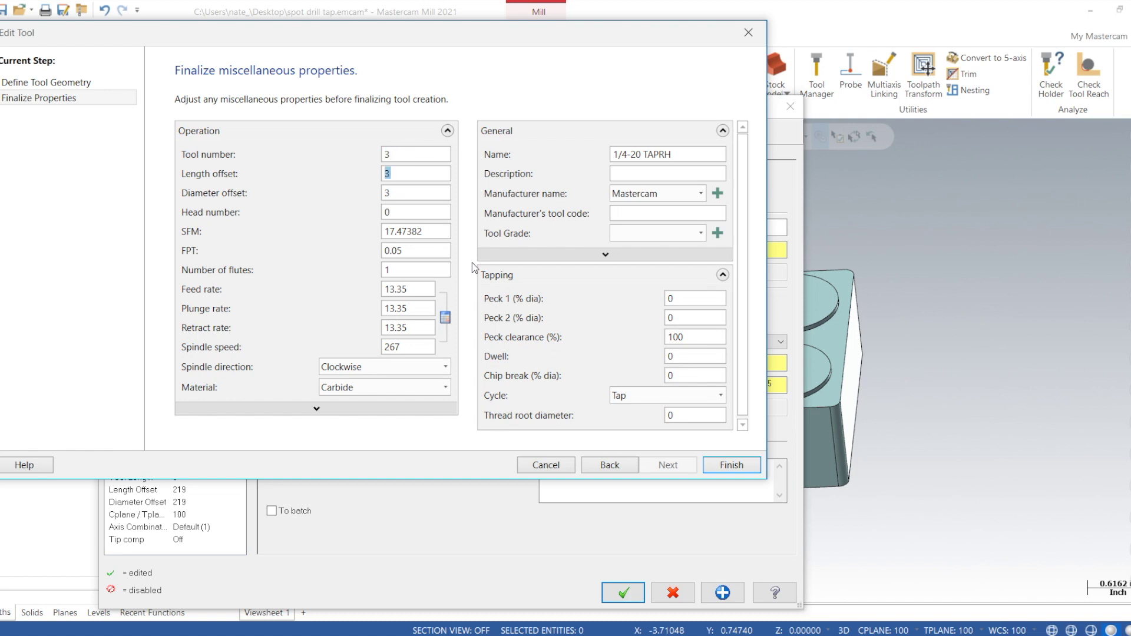
{"action": "key", "text": "Tab"}
{"action": "key", "text": "Tab"}
{"action": "key", "text": "Tab"}
{"action": "key", "text": "Tab"}
{"action": "key", "text": "Tab"}
{"action": "key", "text": "Tab"}
{"action": "key", "text": "Tab"}
{"action": "key", "text": "Tab"}
{"action": "double_click", "coordinate": [424, 314]}
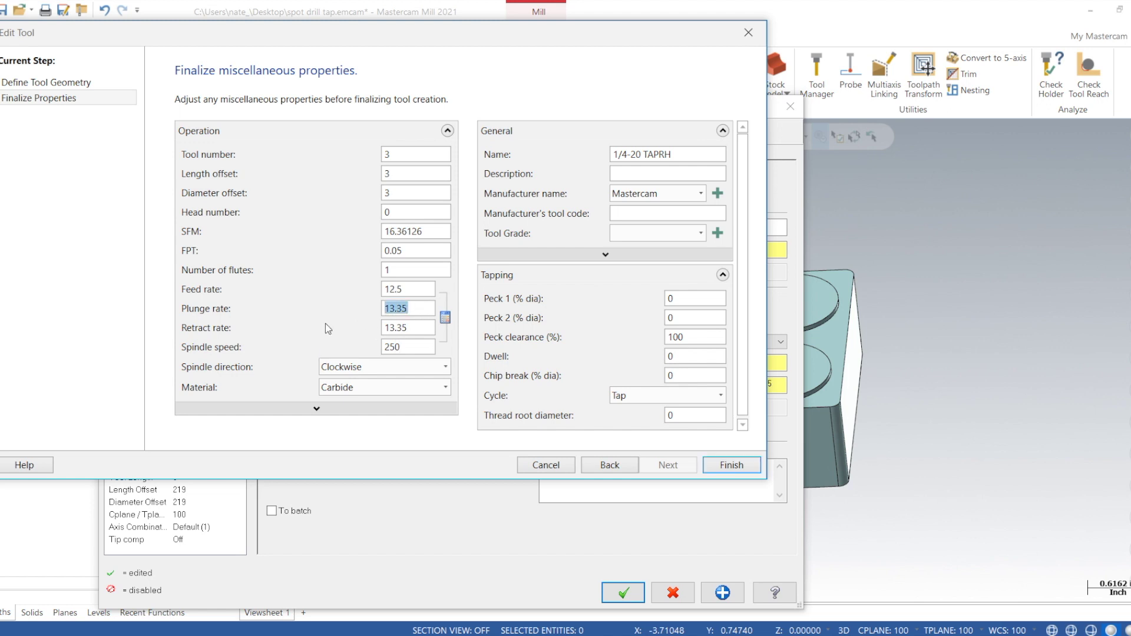
{"action": "type", "text": "12.5"}
{"action": "key", "text": "Tab"}
{"action": "type", "text": "12.5"}
{"action": "key", "text": "Tab"}
{"action": "left_click", "coordinate": [732, 465]}
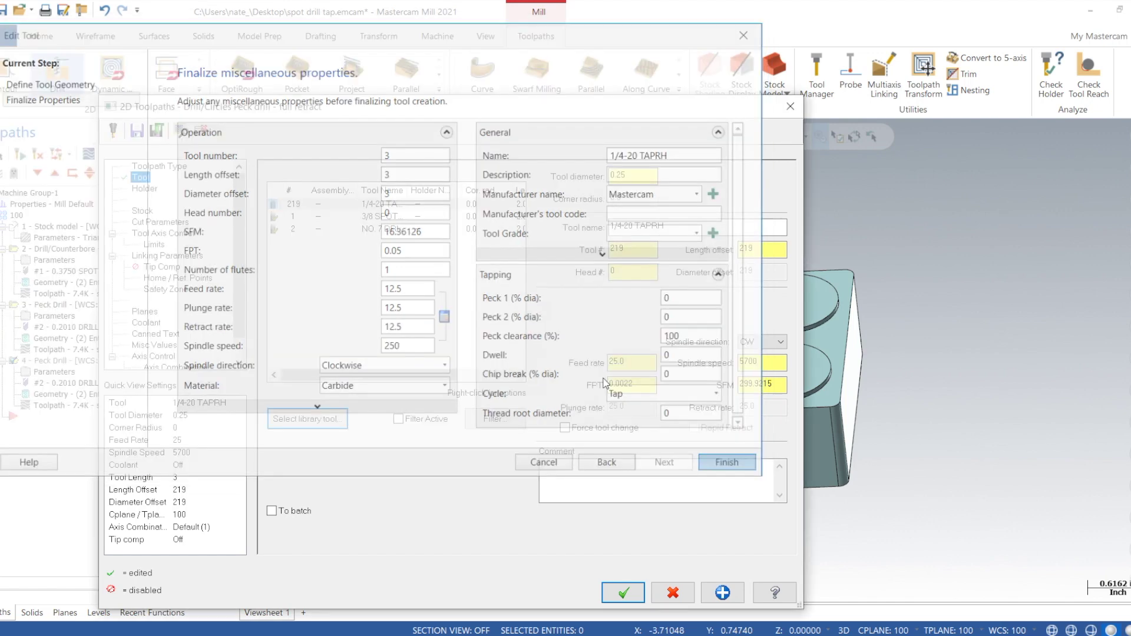
Switch operation 4's drilling cycle to Tap and set its depth to -0.6
{"action": "left_click", "coordinate": [160, 222]}
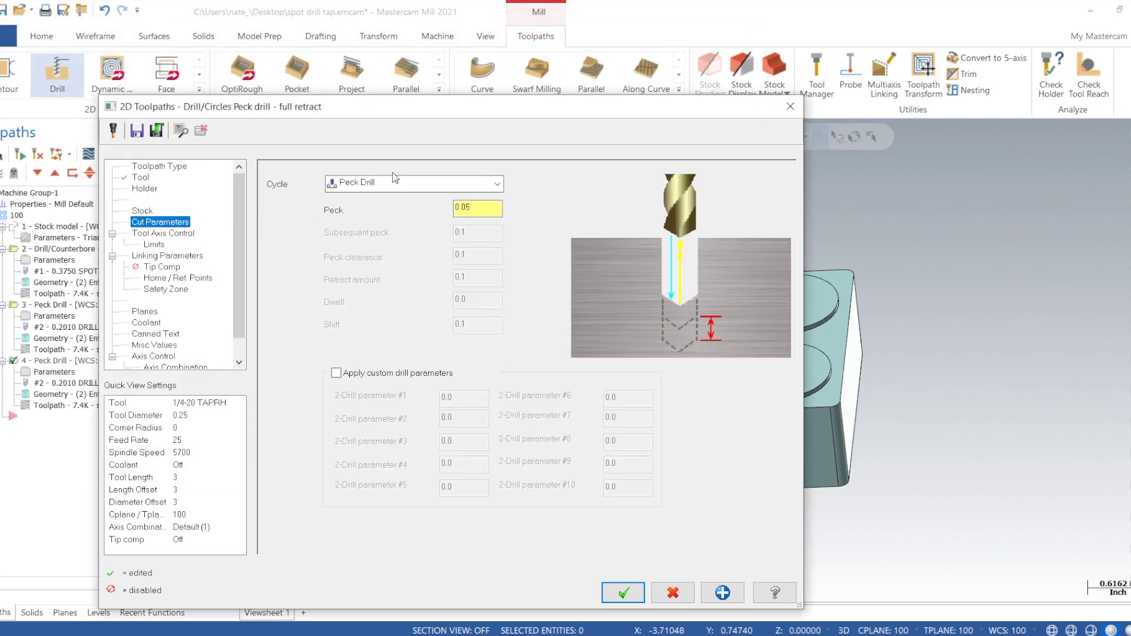
{"action": "left_click", "coordinate": [393, 183]}
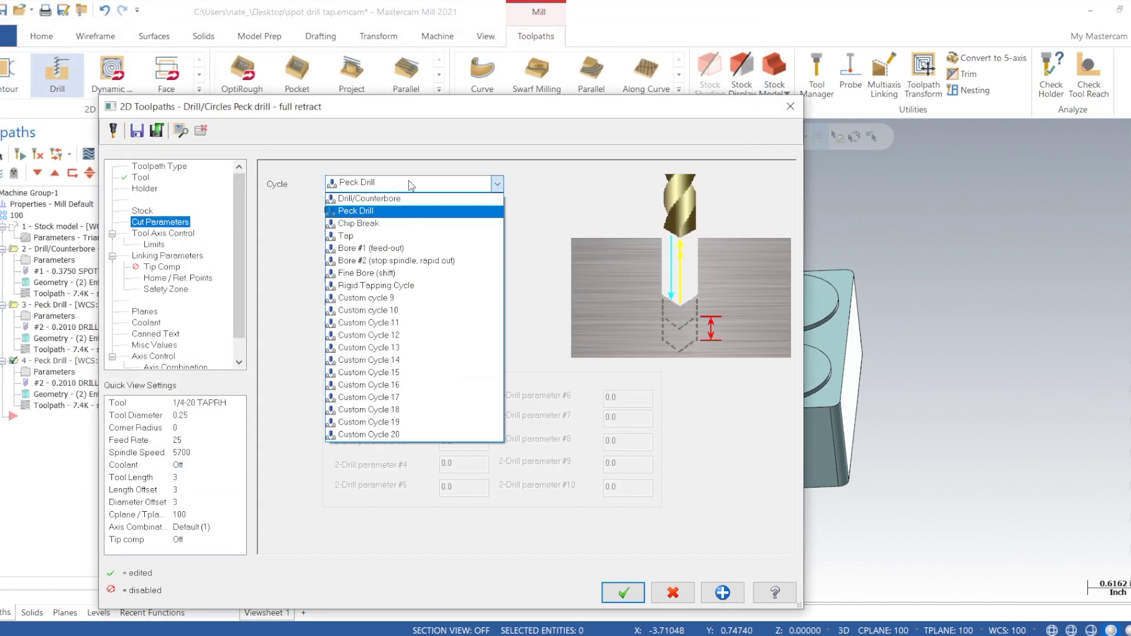
{"action": "left_click", "coordinate": [370, 237]}
{"action": "left_click", "coordinate": [168, 255]}
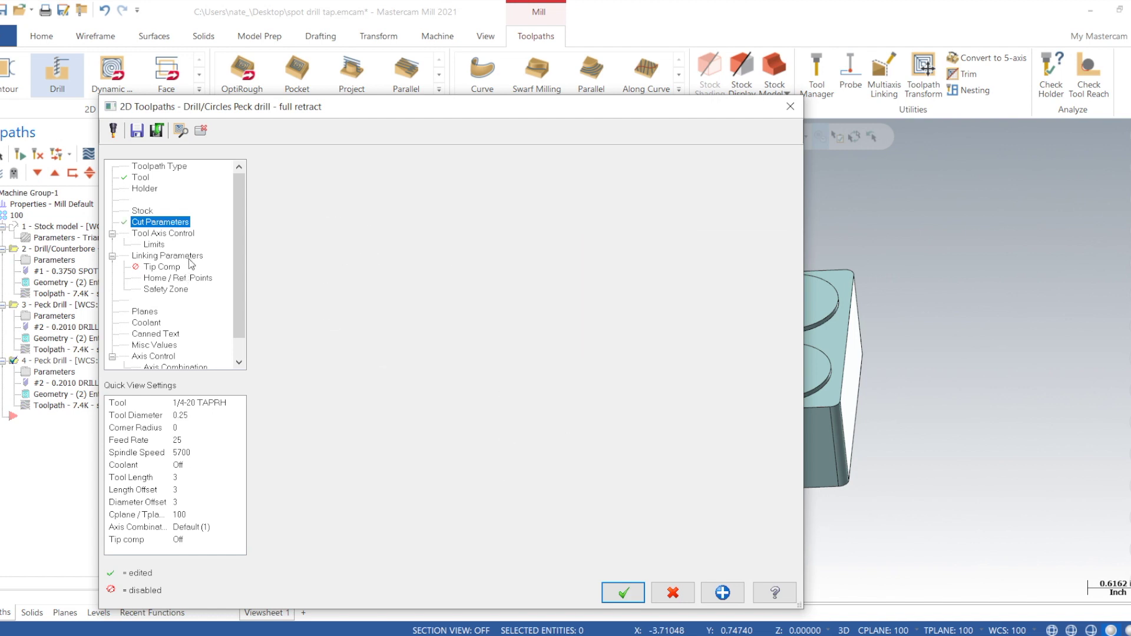
{"action": "double_click", "coordinate": [572, 459]}
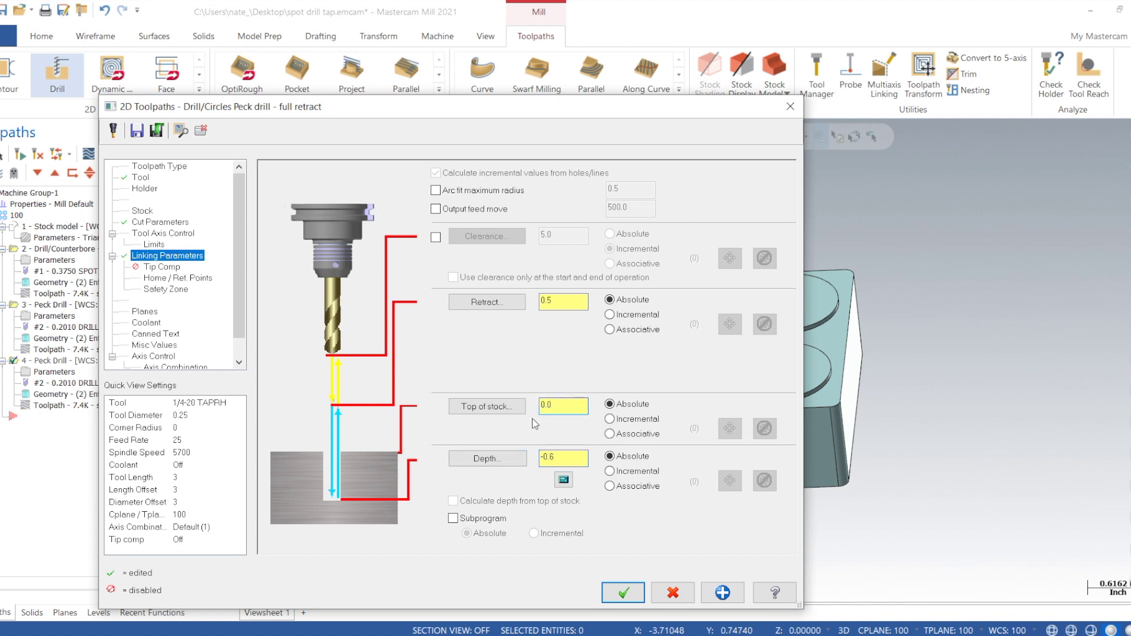
Re-initialize the 1/4-20 tap's feeds and speeds (250 RPM, 12.5 feed) and accept the operation
{"action": "left_click", "coordinate": [152, 222]}
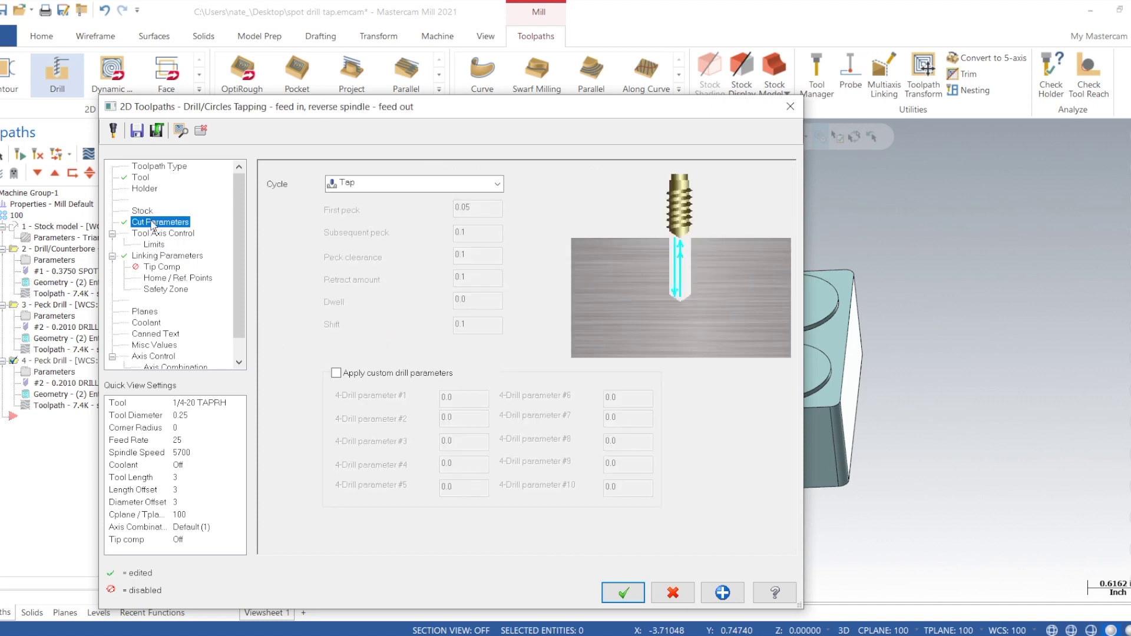
{"action": "left_click", "coordinate": [142, 178]}
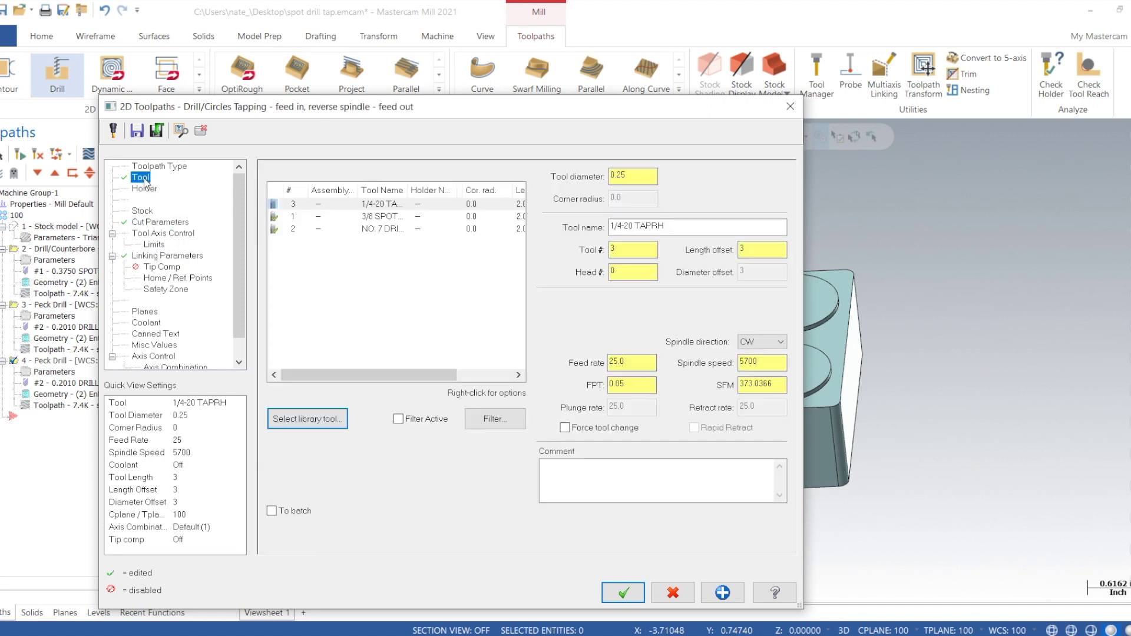
{"action": "left_click", "coordinate": [175, 257]}
{"action": "left_click", "coordinate": [178, 224]}
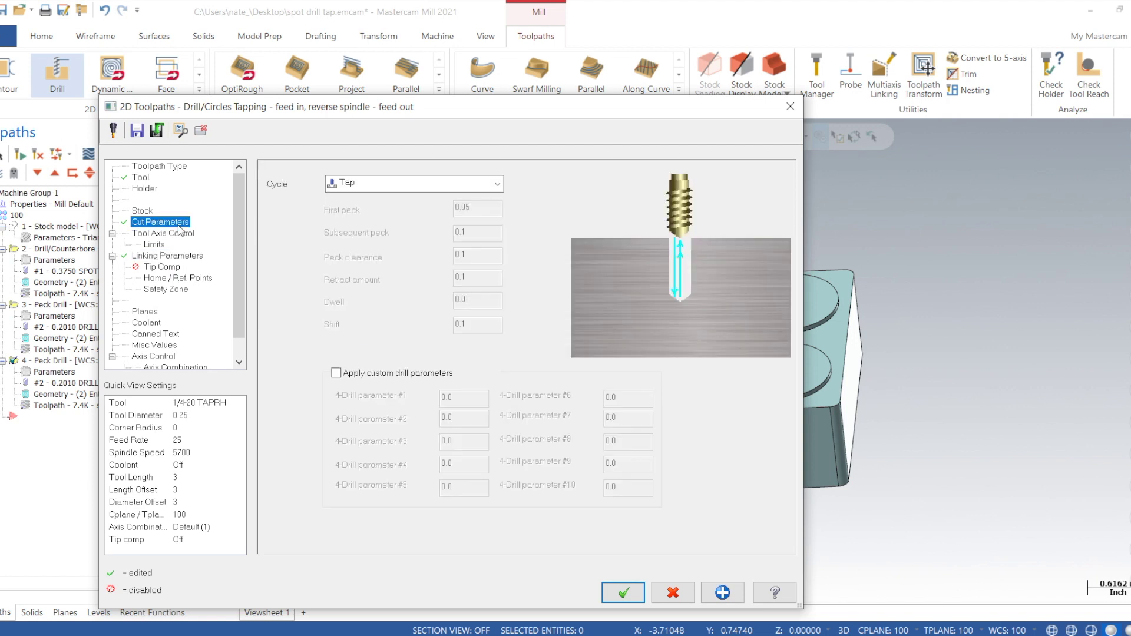
{"action": "left_click", "coordinate": [141, 179]}
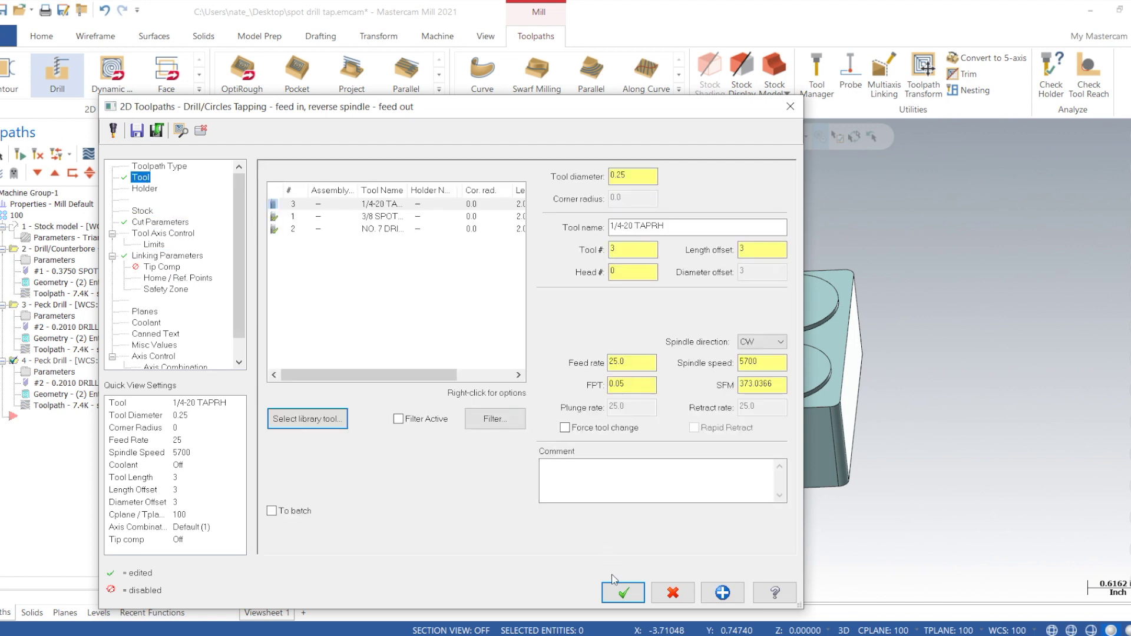
{"action": "right_click", "coordinate": [402, 206]}
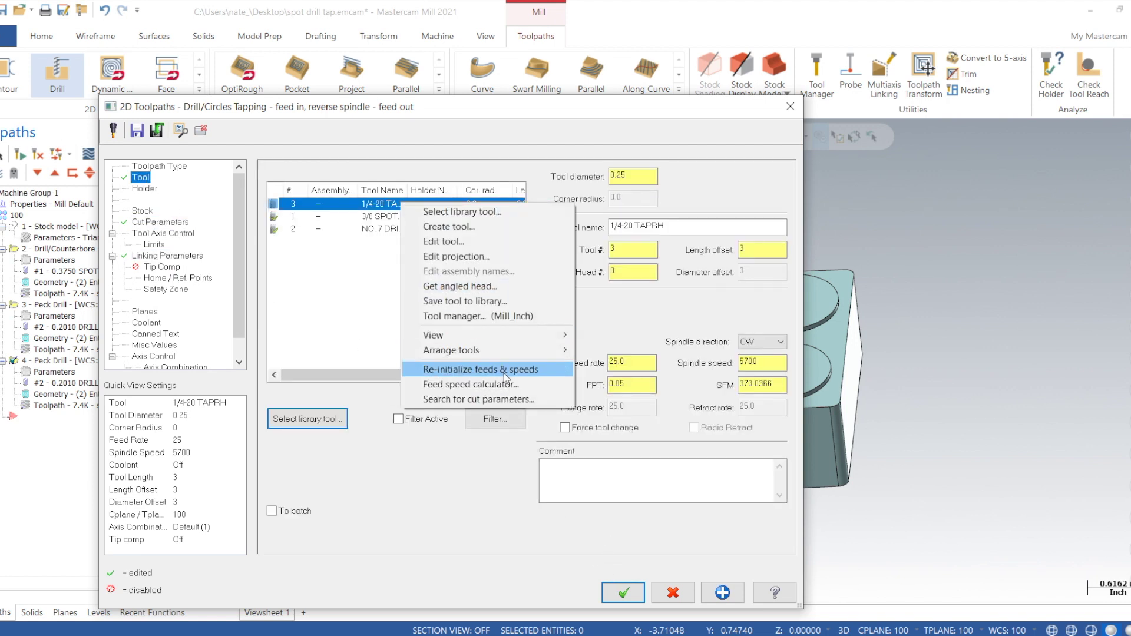
{"action": "left_click", "coordinate": [495, 437]}
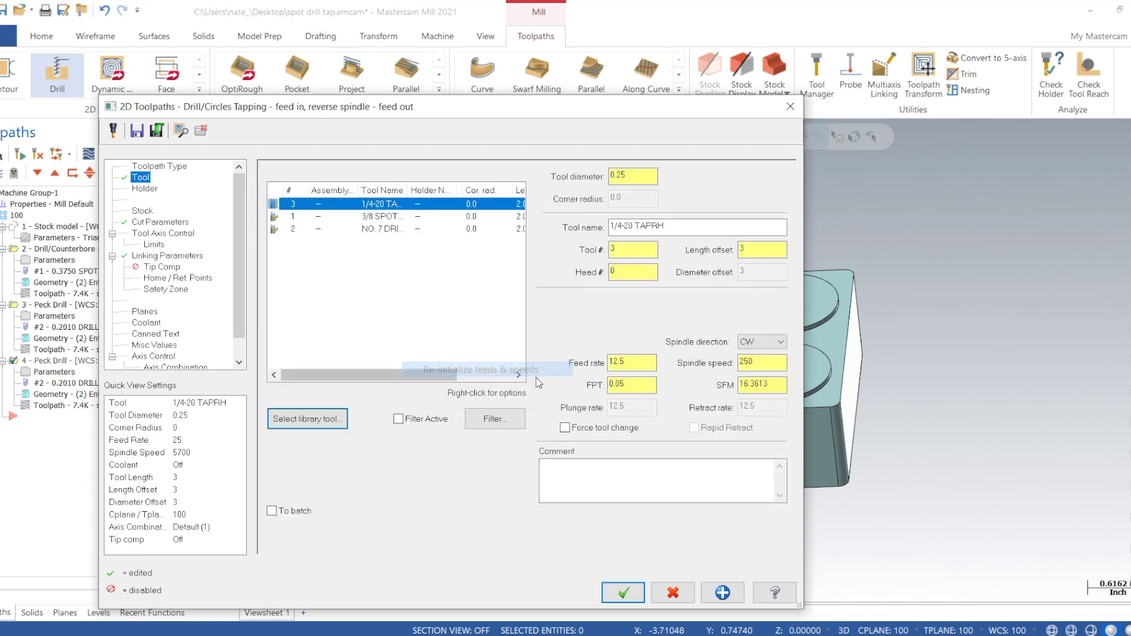
{"action": "left_click", "coordinate": [623, 592]}
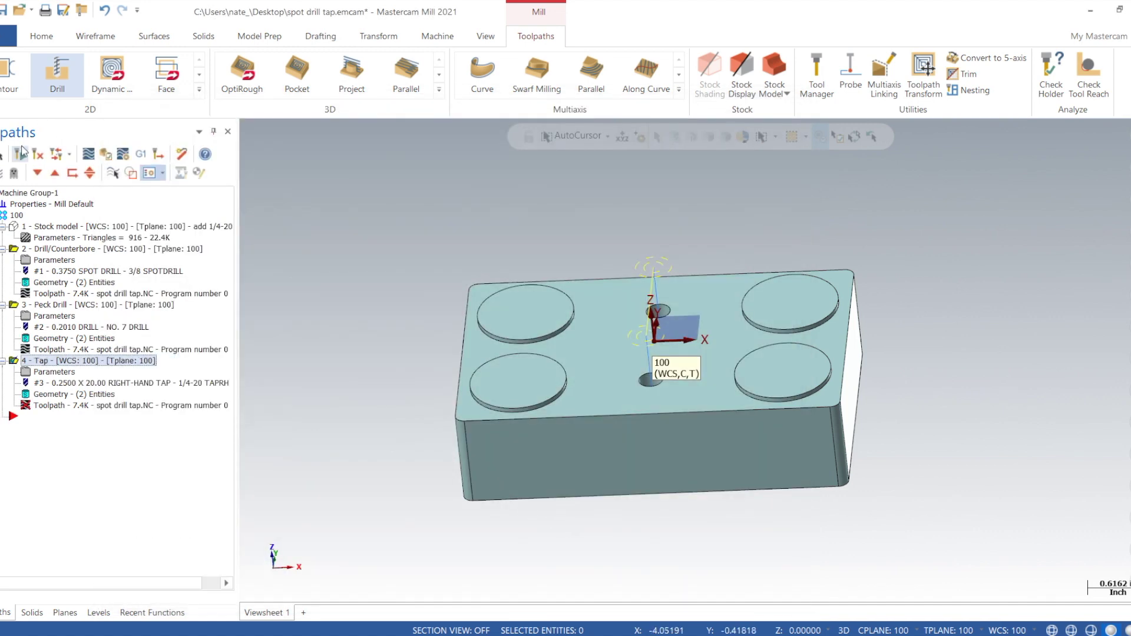
Verify all four operations in the Simulator, using the stock model as simulation stock
{"action": "left_click", "coordinate": [17, 215]}
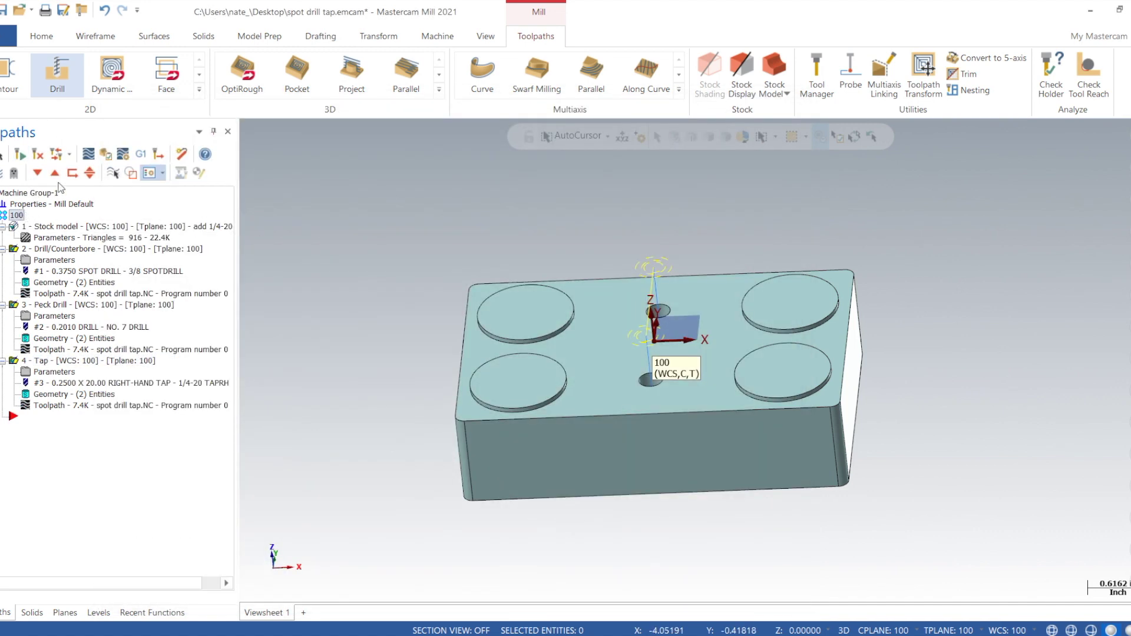
{"action": "left_click", "coordinate": [123, 156]}
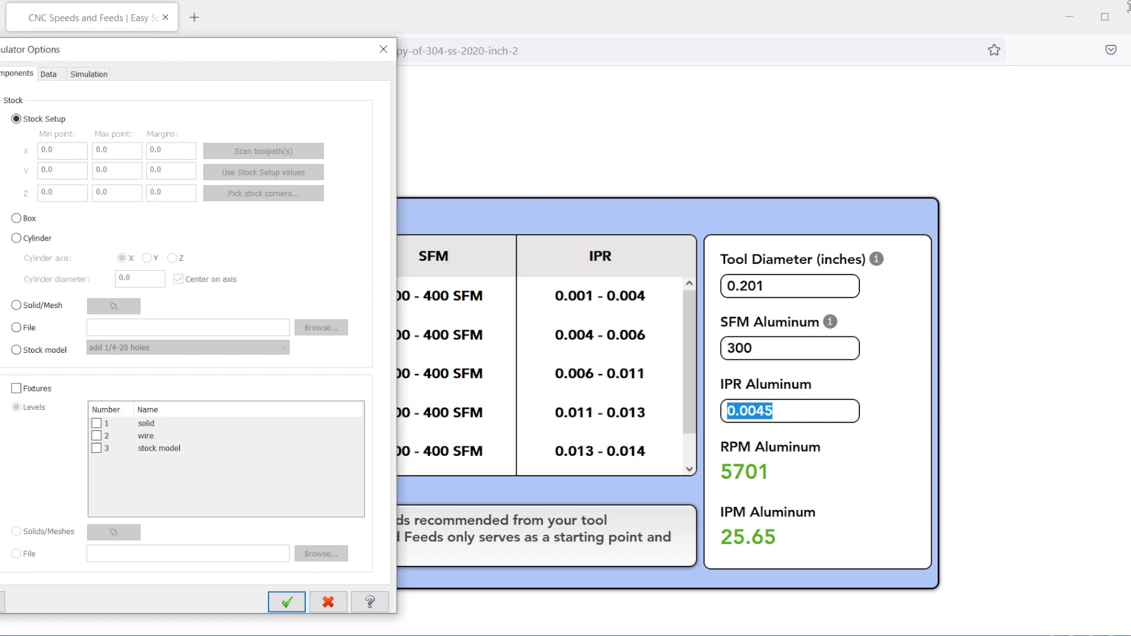
{"action": "left_click", "coordinate": [1073, 18]}
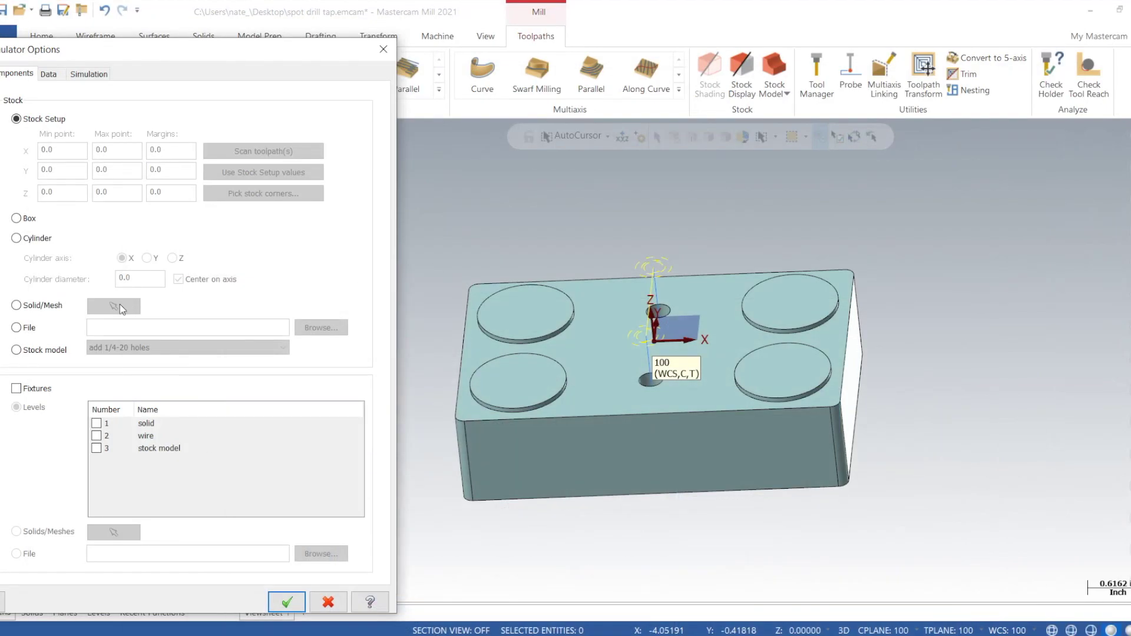
{"action": "left_click", "coordinate": [25, 353]}
{"action": "left_click", "coordinate": [287, 601]}
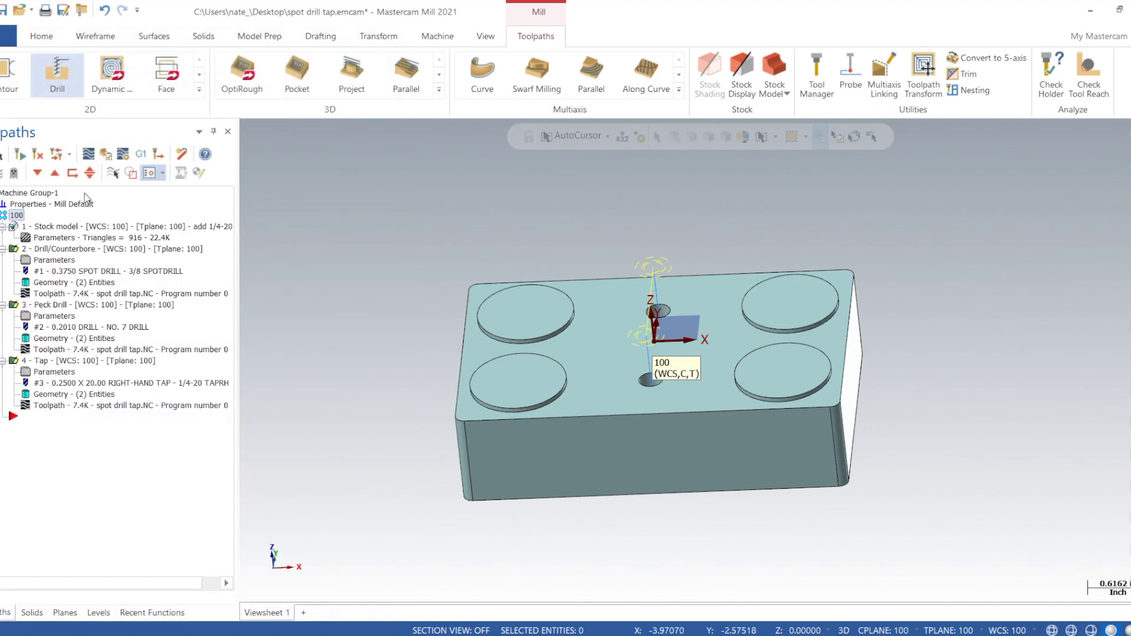
{"action": "left_click", "coordinate": [110, 156]}
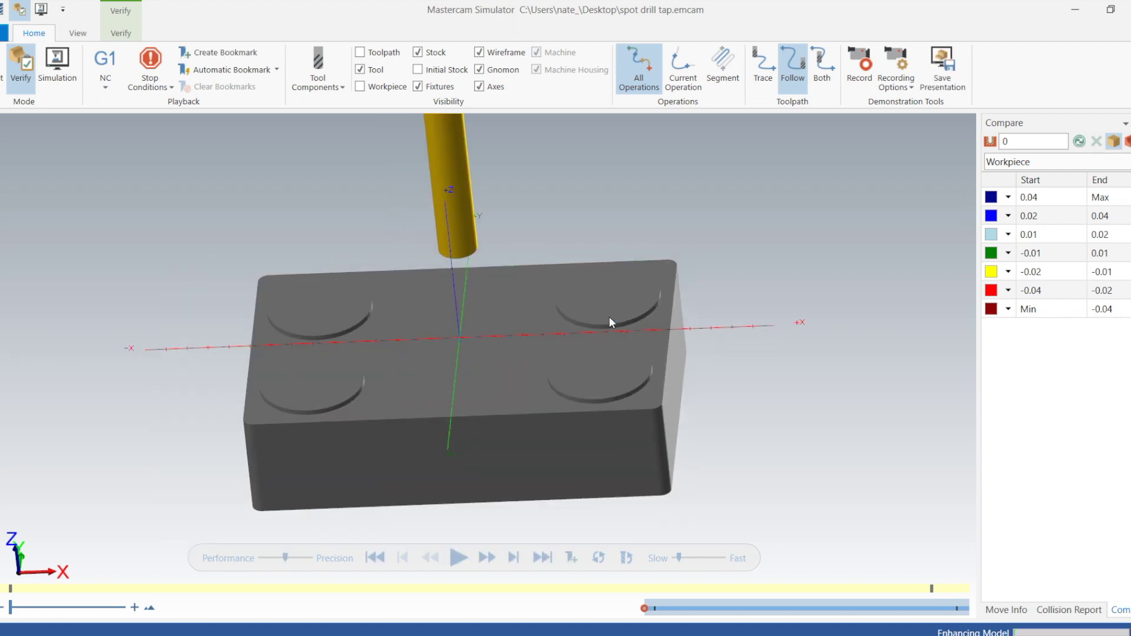
Run the cutting simulation of both holes, adjusting the playback speed
{"action": "middle_click_drag", "start_coordinate": [609, 317], "coordinate": [571, 311]}
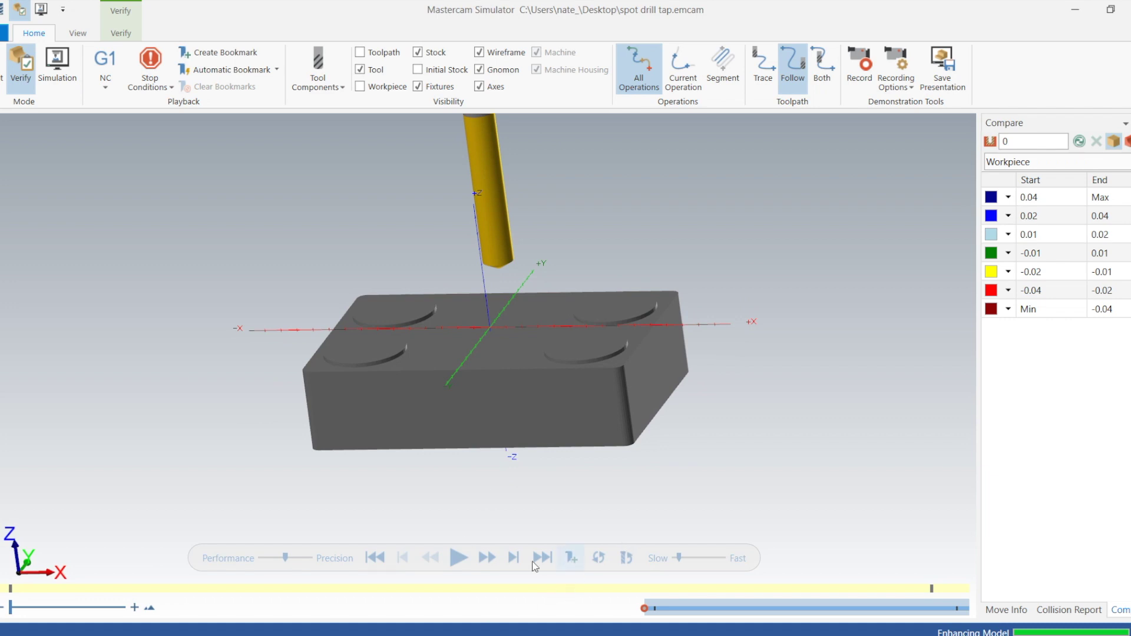
{"action": "left_click", "coordinate": [458, 557]}
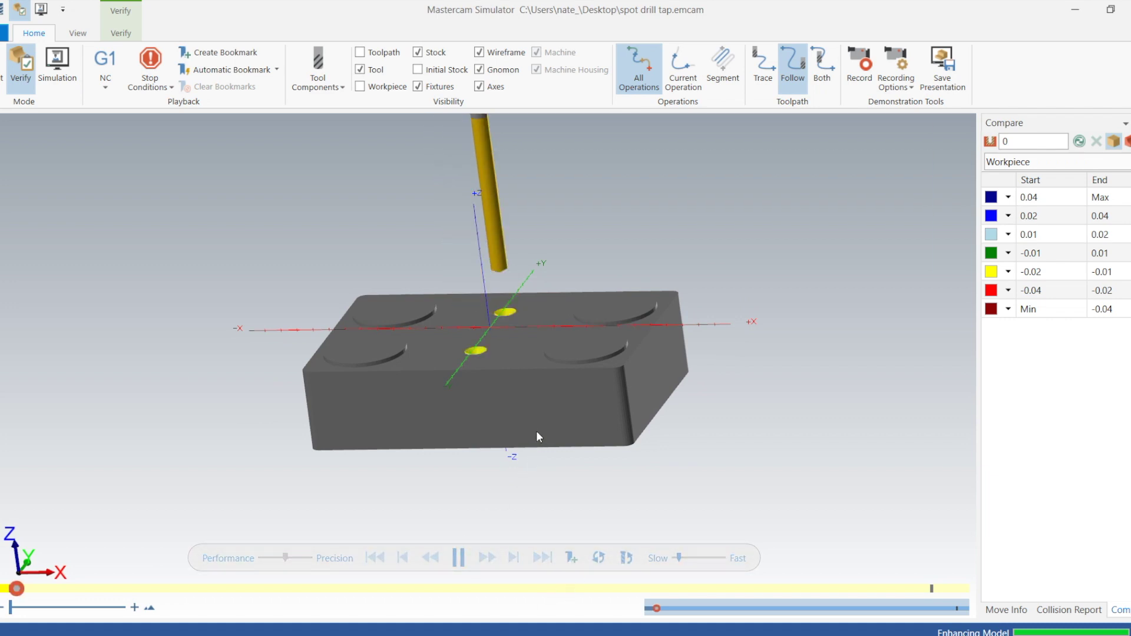
{"action": "scroll", "coordinate": [539, 313], "scroll_direction": "up", "scroll_amount": 3}
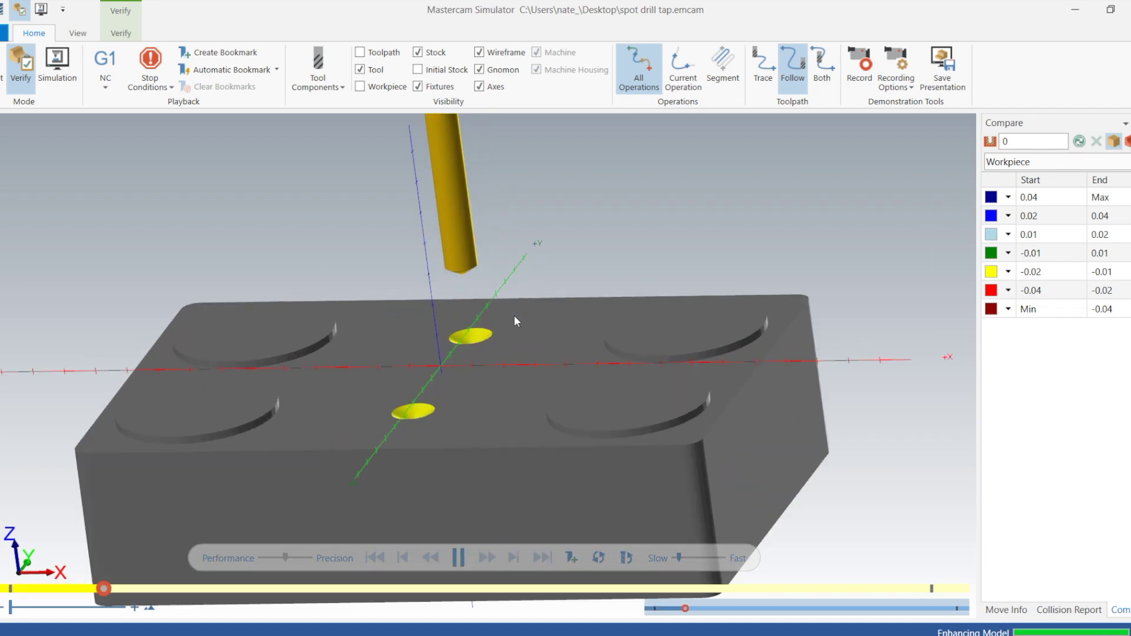
{"action": "left_click_drag", "start_coordinate": [681, 559], "coordinate": [693, 559]}
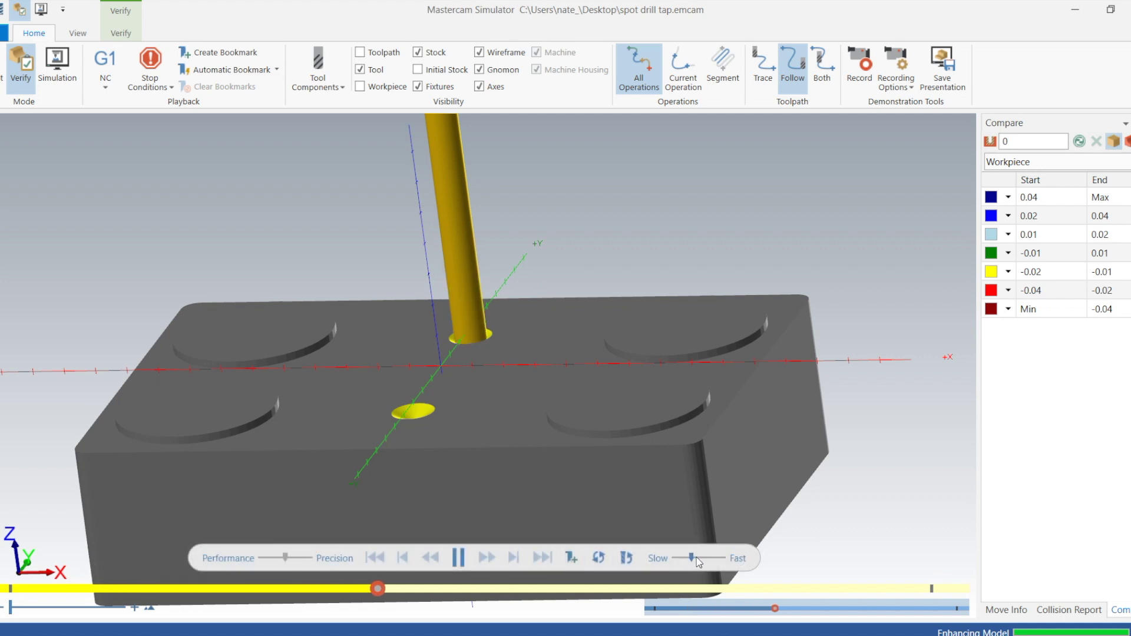
{"action": "left_click_drag", "start_coordinate": [693, 559], "coordinate": [683, 558]}
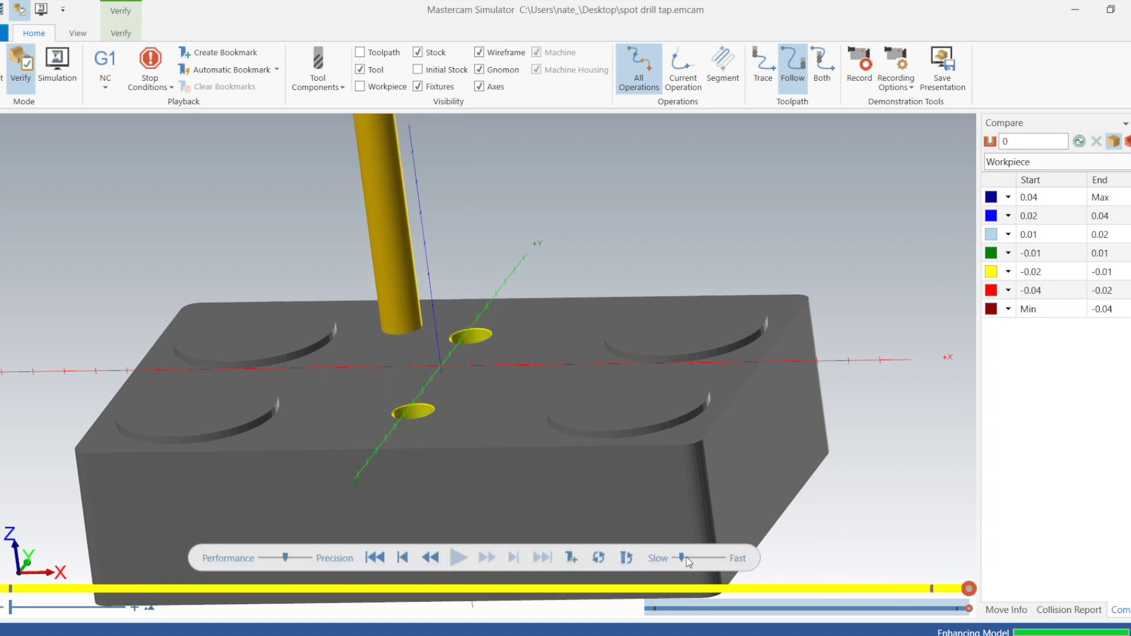
{"action": "scroll", "coordinate": [439, 338], "scroll_direction": "up", "scroll_amount": 5}
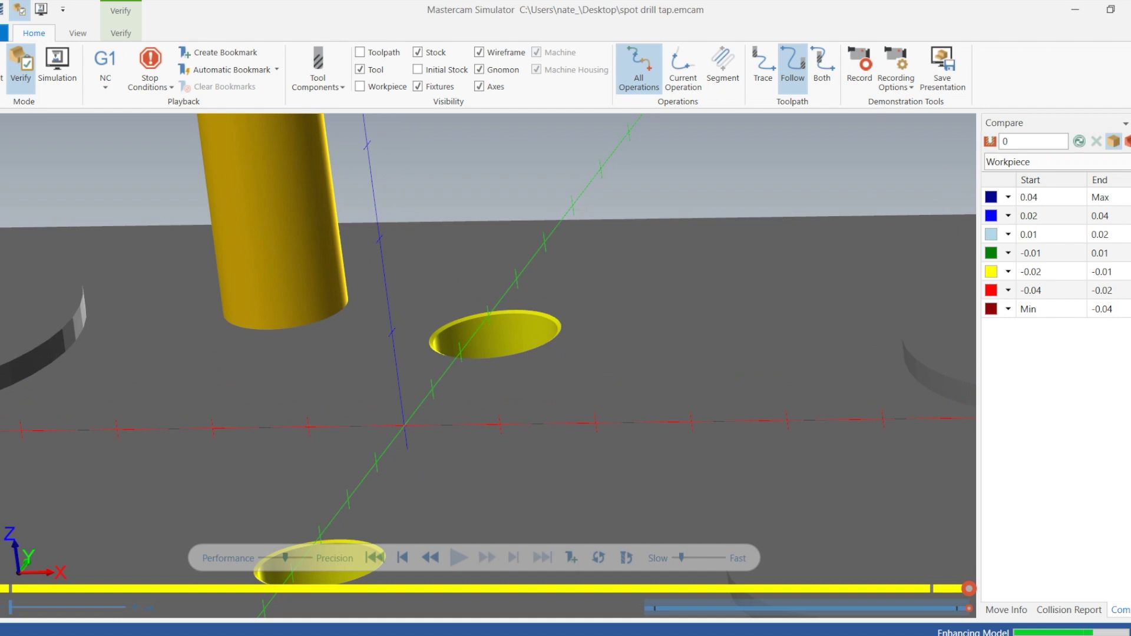
Compare the cut stock against the part model and inspect the holes from several angles
{"action": "left_click", "coordinate": [1077, 142]}
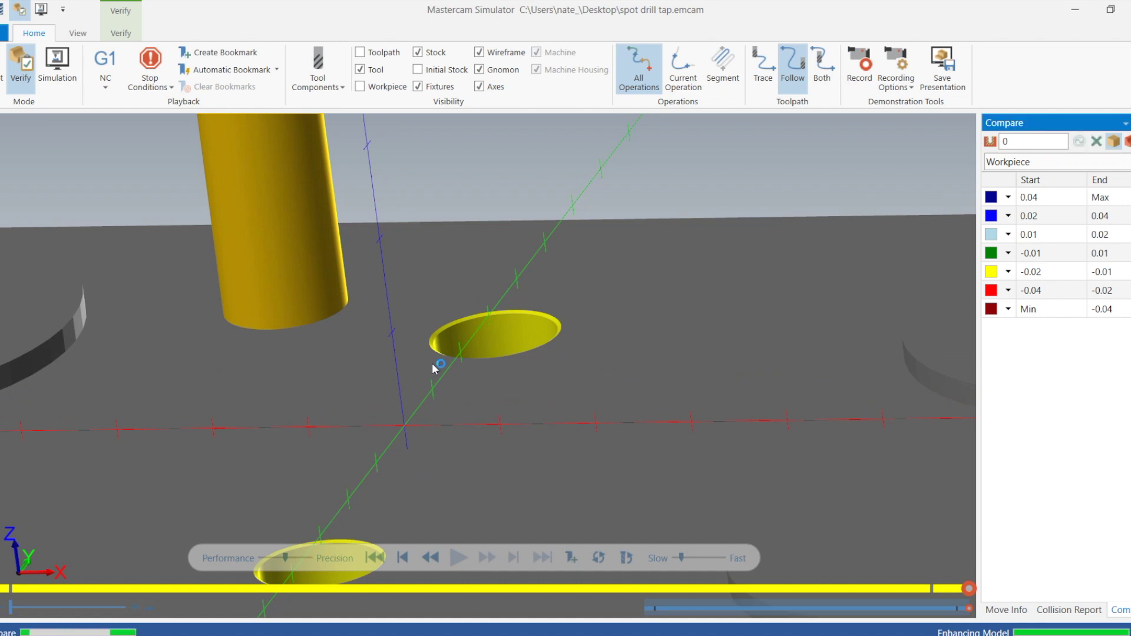
{"action": "scroll", "coordinate": [471, 352], "scroll_direction": "down", "scroll_amount": 3}
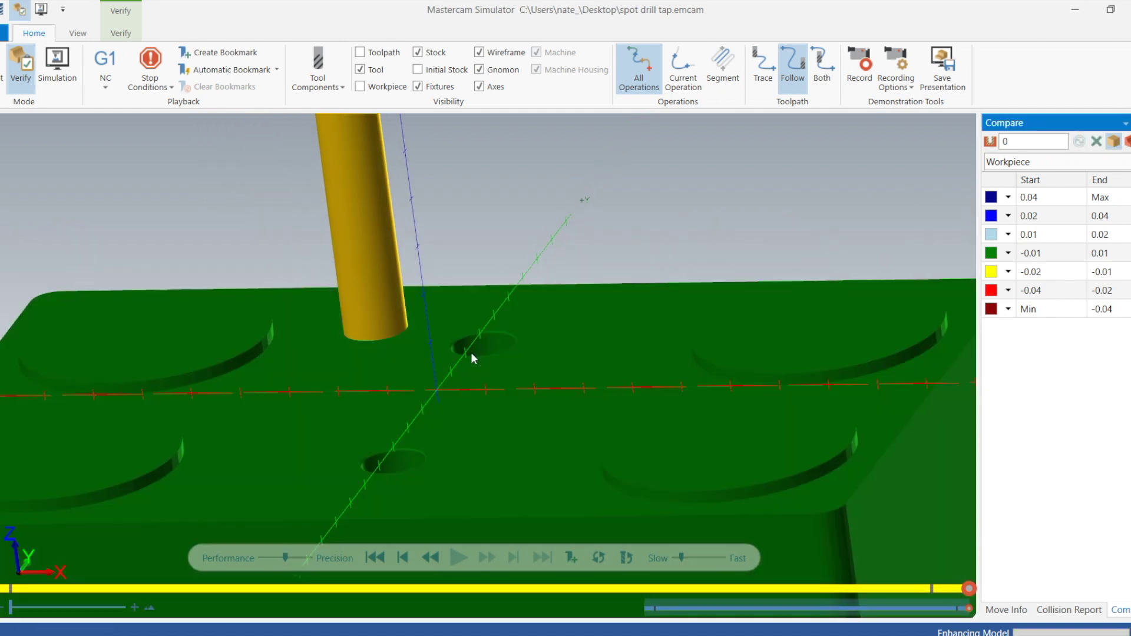
{"action": "scroll", "coordinate": [482, 343], "scroll_direction": "up", "scroll_amount": 2}
{"action": "middle_click_drag", "start_coordinate": [482, 348], "coordinate": [475, 366]}
{"action": "scroll", "coordinate": [475, 366], "scroll_direction": "up", "scroll_amount": 3}
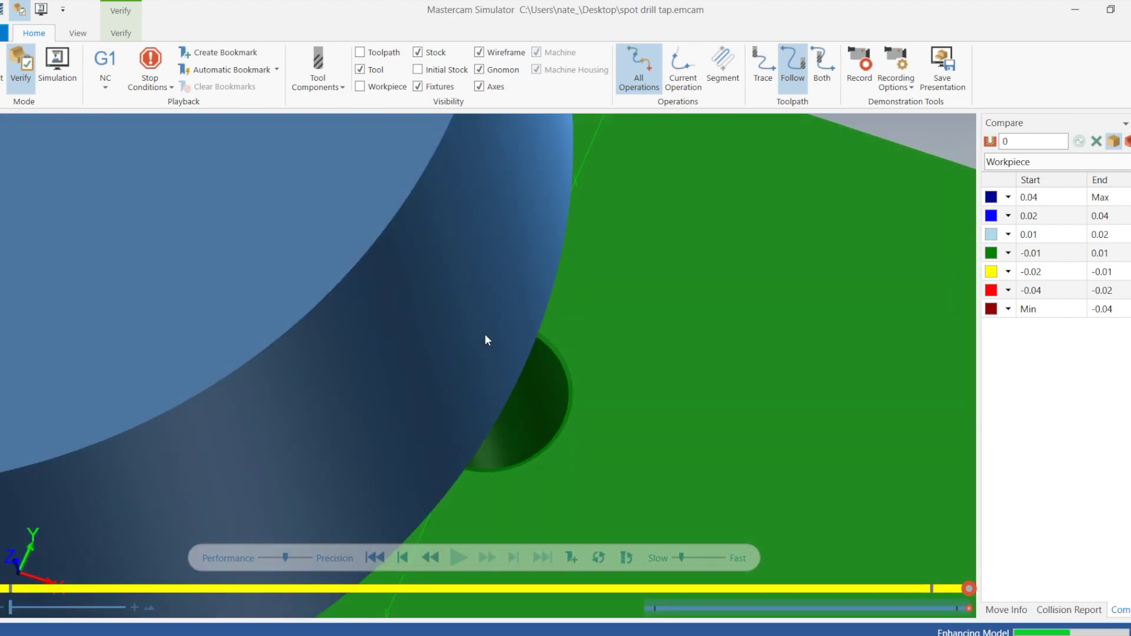
{"action": "scroll", "coordinate": [485, 340], "scroll_direction": "down", "scroll_amount": 5}
{"action": "middle_click_drag", "start_coordinate": [494, 331], "coordinate": [472, 457]}
{"action": "scroll", "coordinate": [472, 458], "scroll_direction": "up", "scroll_amount": 2}
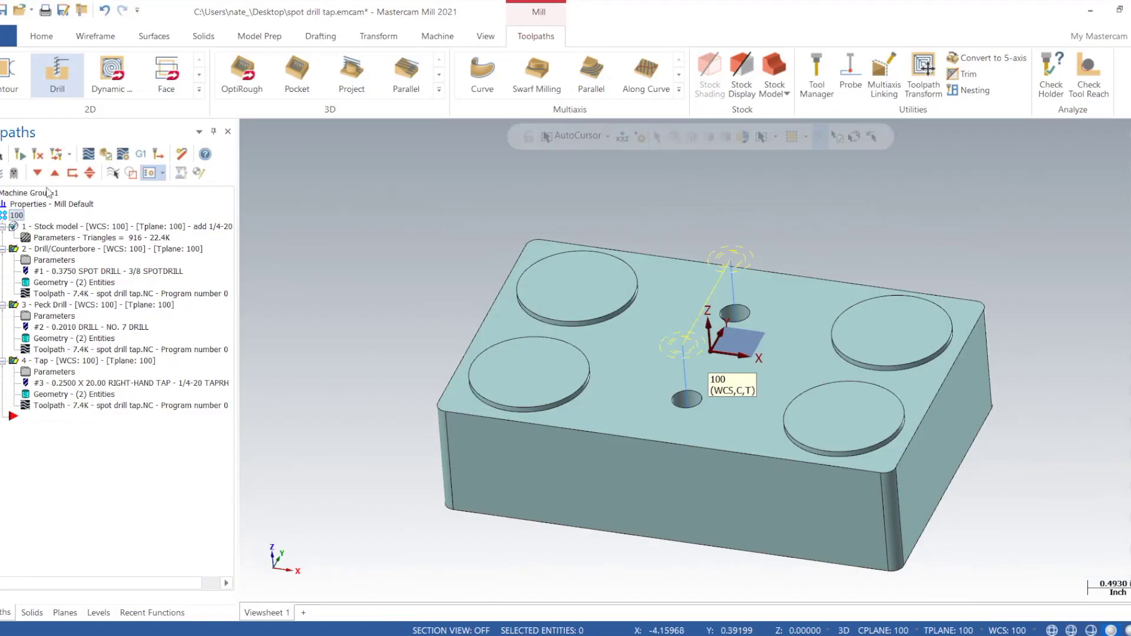
Backplot the spot drill, peck drill and tap toolpaths through both holes, then close Backplot
{"action": "left_click", "coordinate": [89, 155]}
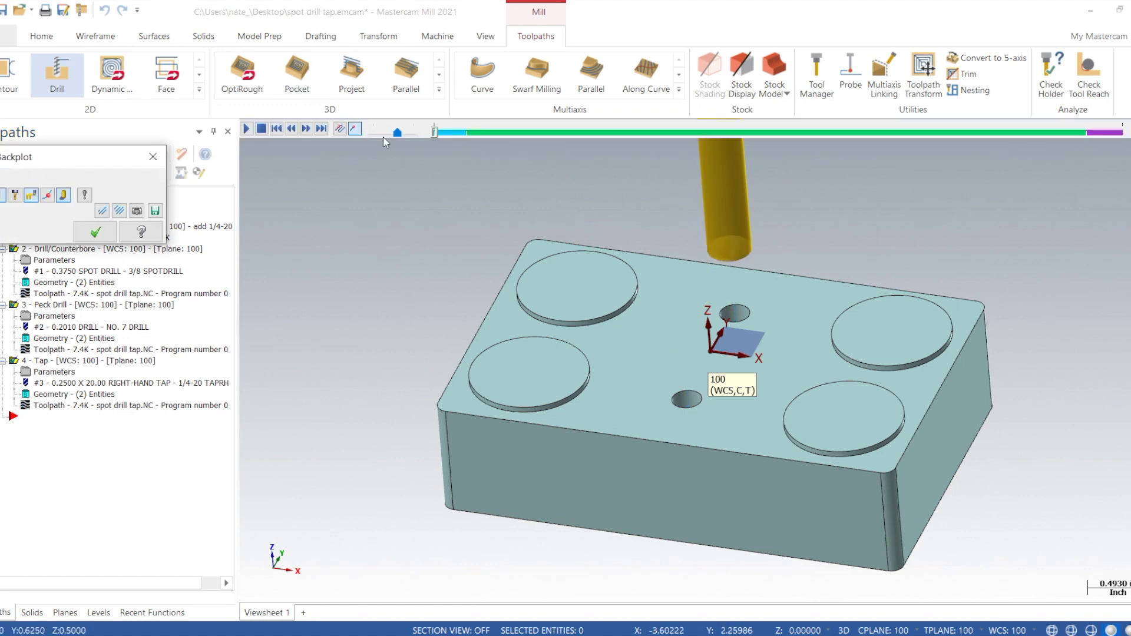
{"action": "left_click", "coordinate": [384, 133]}
{"action": "left_click", "coordinate": [248, 129]}
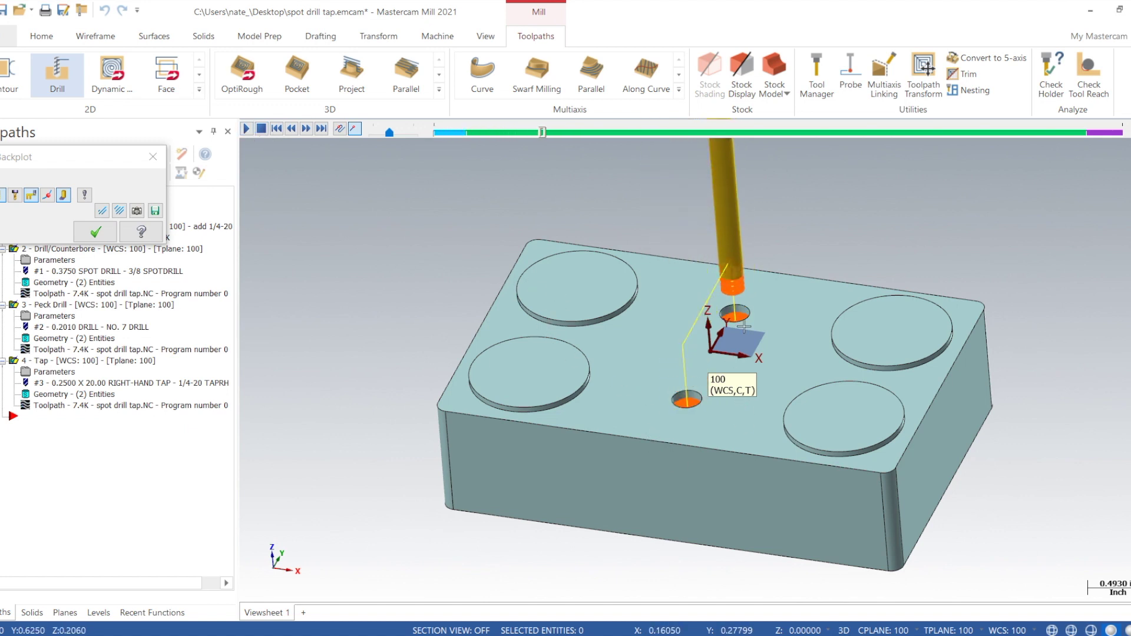
{"action": "left_click", "coordinate": [404, 134]}
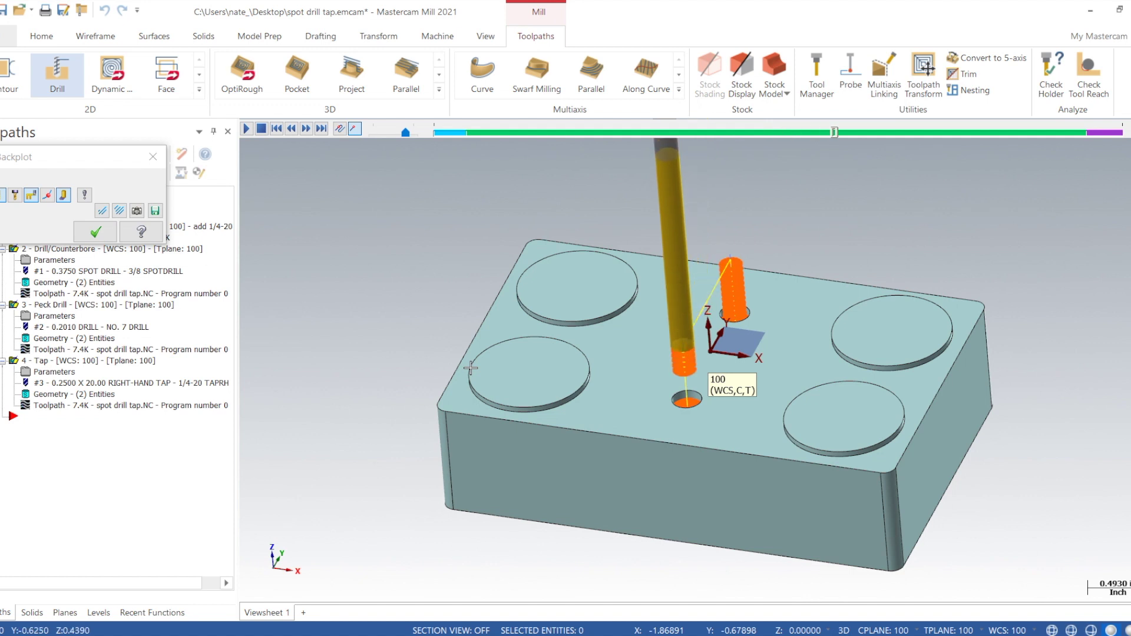
{"action": "left_click", "coordinate": [89, 236]}
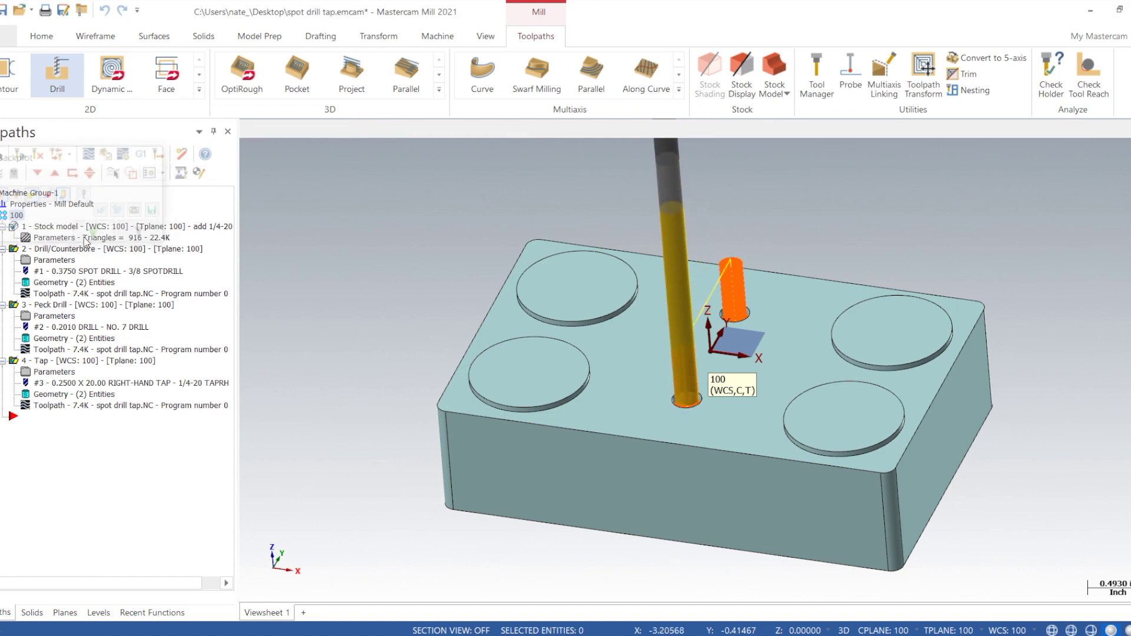
Change the Peck Drill retract height to 0.1, then start a backplot of the Peck Drill
{"action": "left_click", "coordinate": [57, 319]}
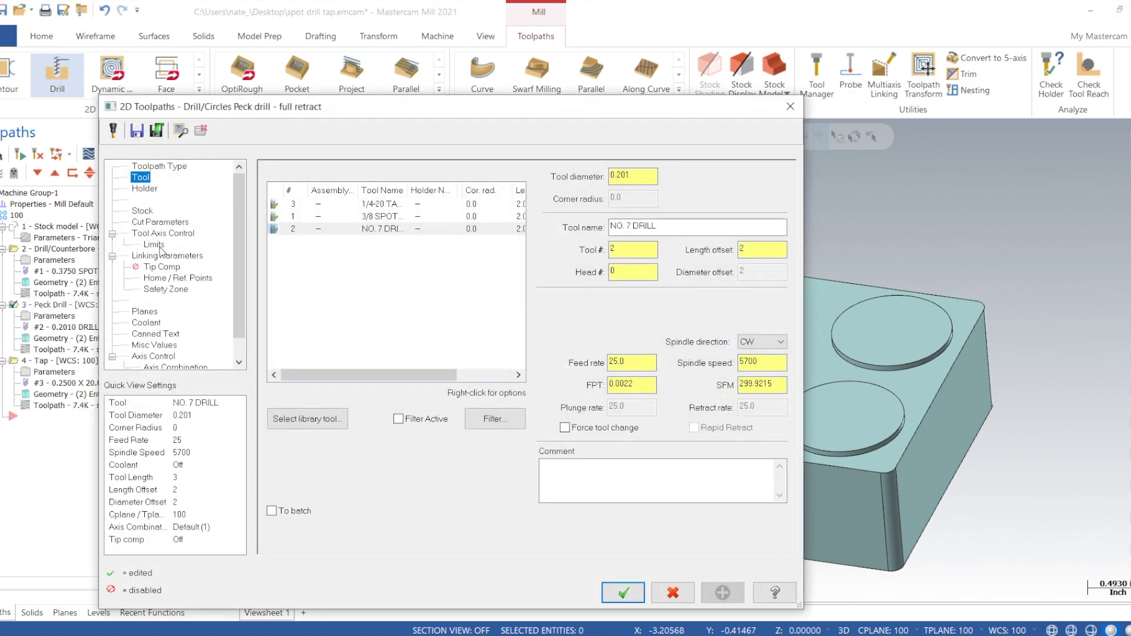
{"action": "left_click", "coordinate": [160, 255]}
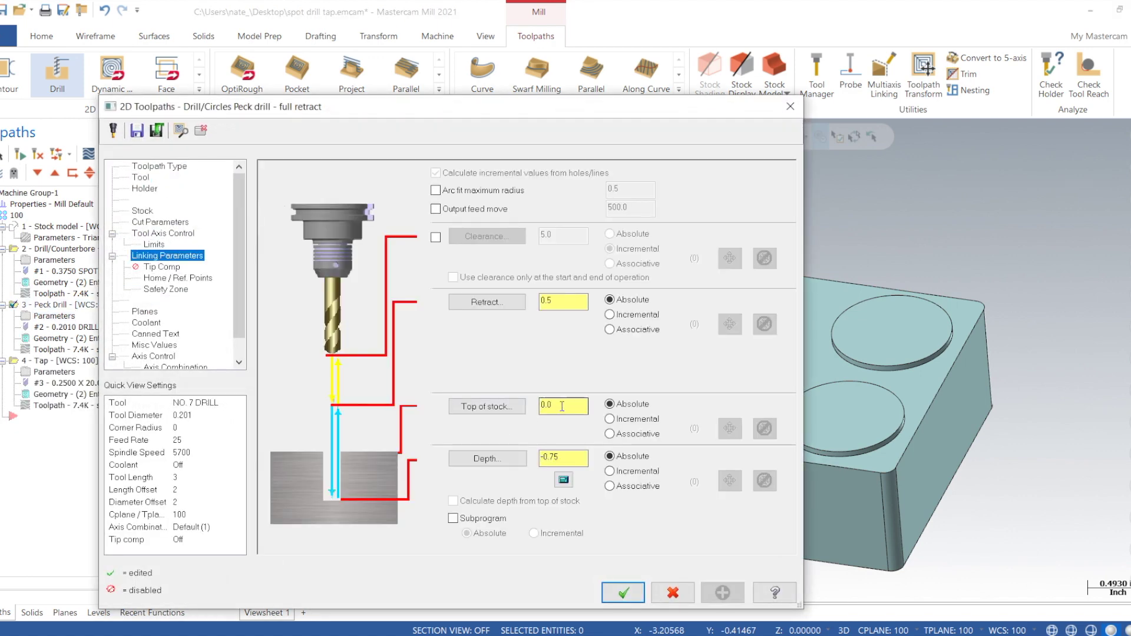
{"action": "double_click", "coordinate": [563, 309]}
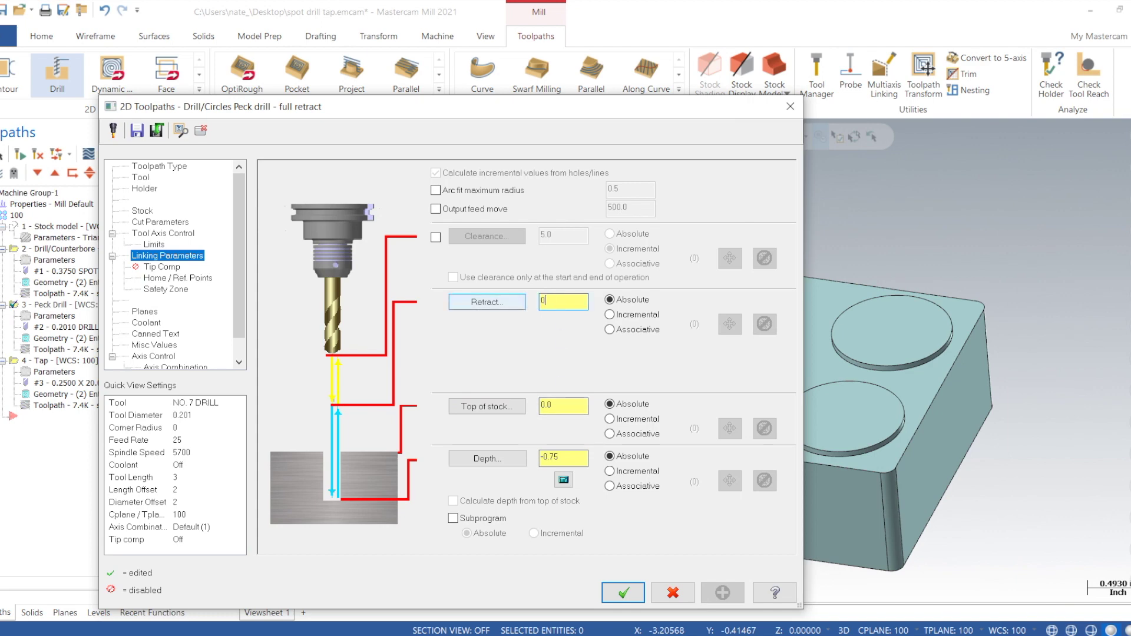
{"action": "type", "text": "0.1"}
{"action": "left_click", "coordinate": [622, 591]}
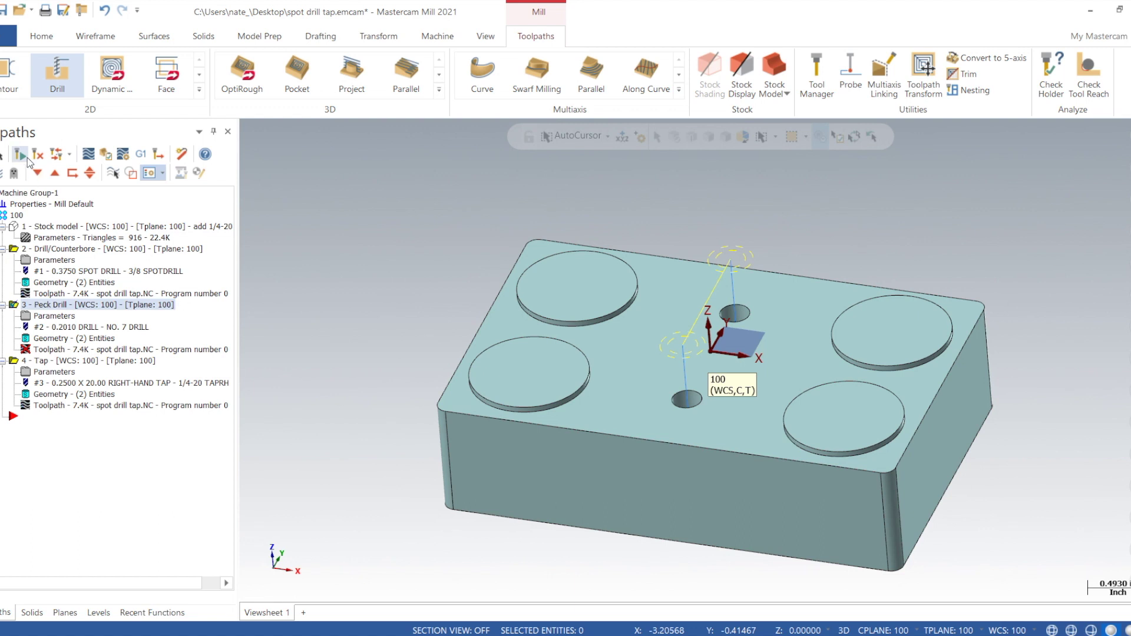
{"action": "left_click", "coordinate": [88, 156]}
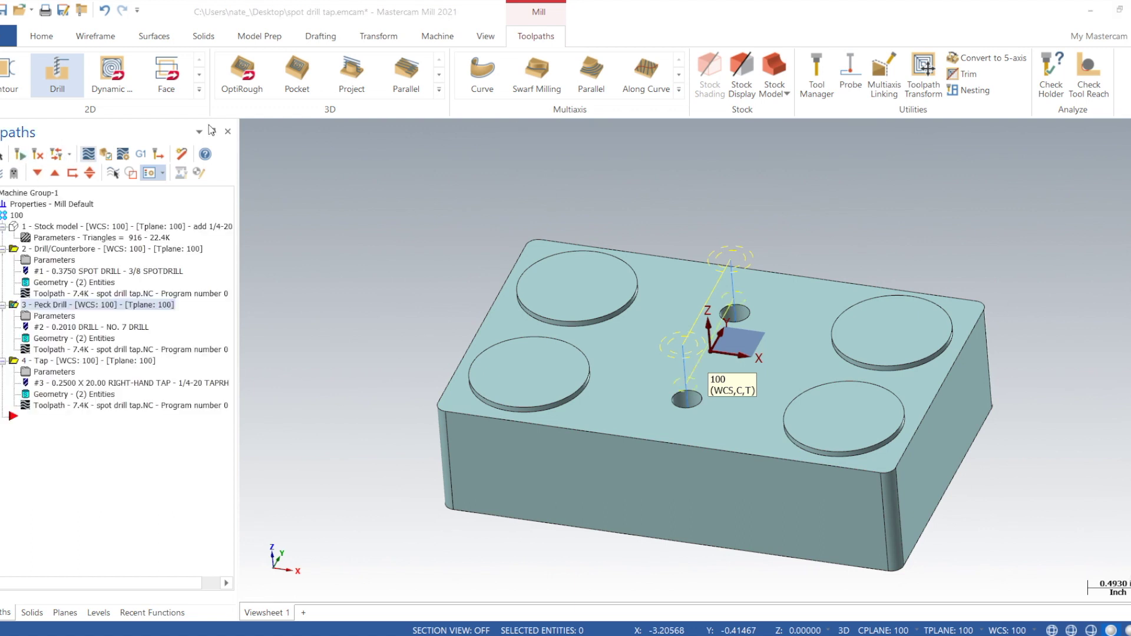
{"action": "left_click", "coordinate": [250, 134]}
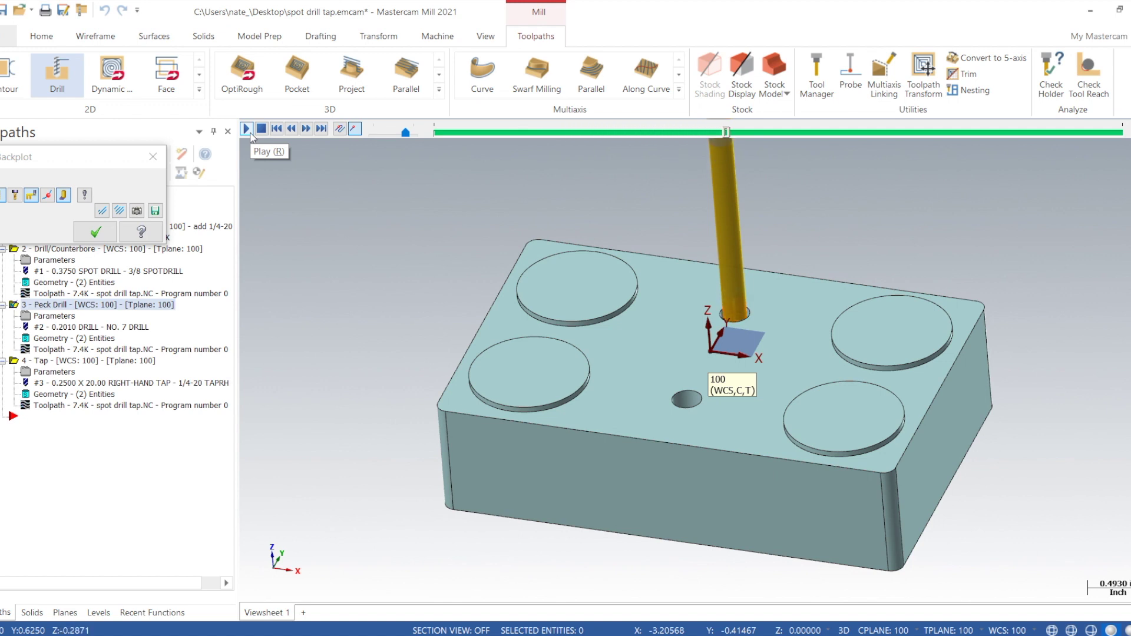
{"action": "left_click", "coordinate": [93, 232]}
{"action": "left_click", "coordinate": [47, 360]}
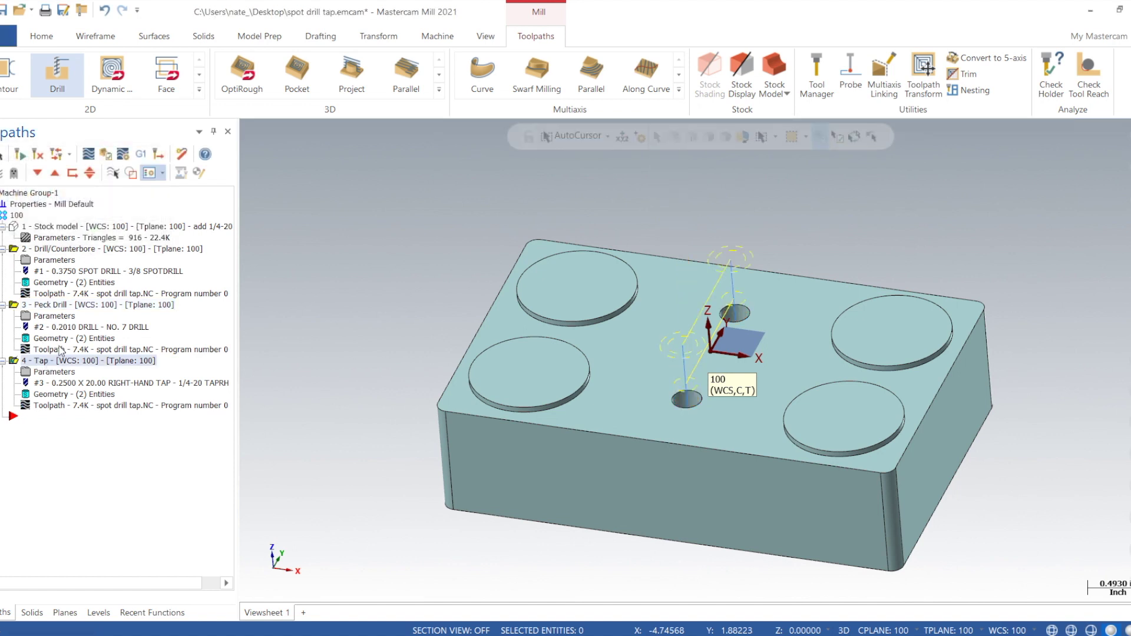
{"action": "left_click", "coordinate": [89, 155]}
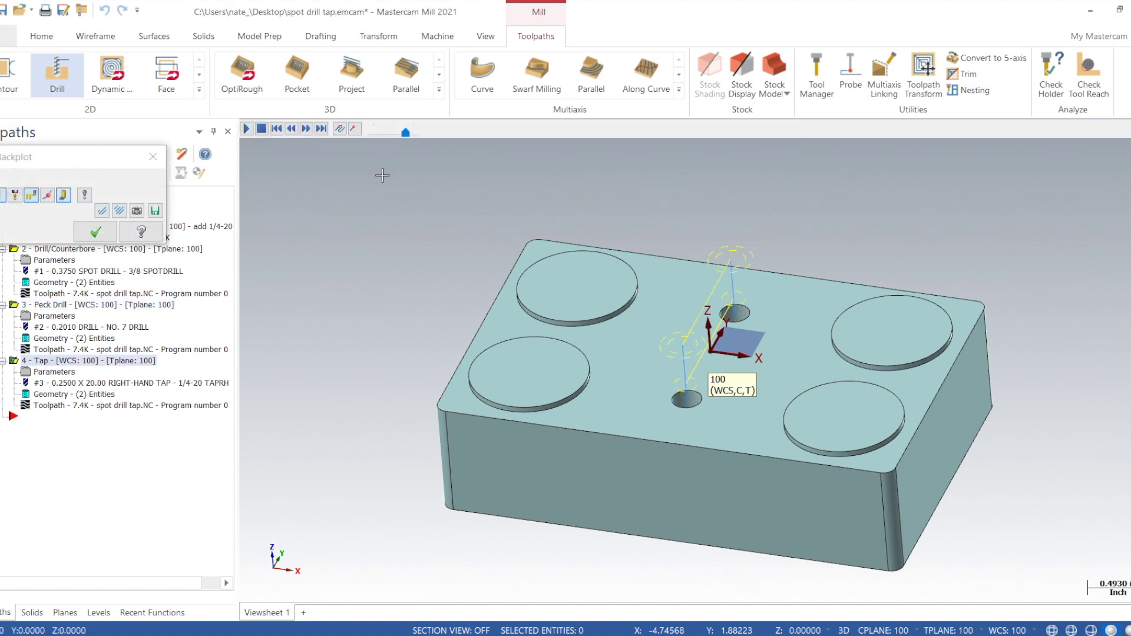
{"action": "left_click", "coordinate": [247, 129]}
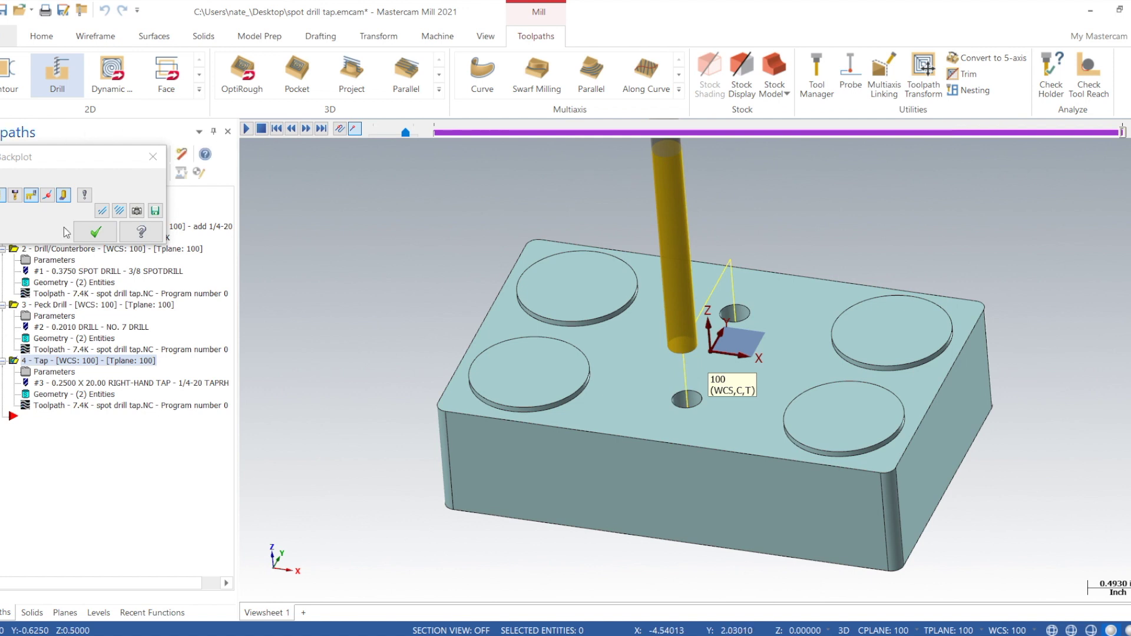
{"action": "left_click", "coordinate": [95, 231]}
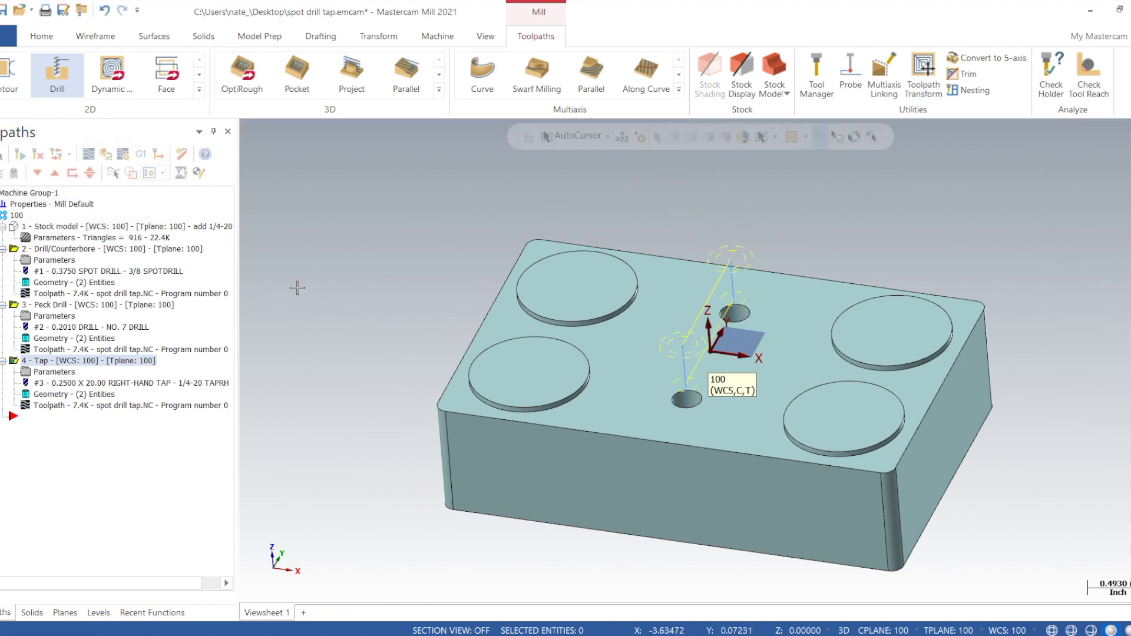
{"action": "scroll", "coordinate": [297, 288], "scroll_direction": "down", "scroll_amount": 2}
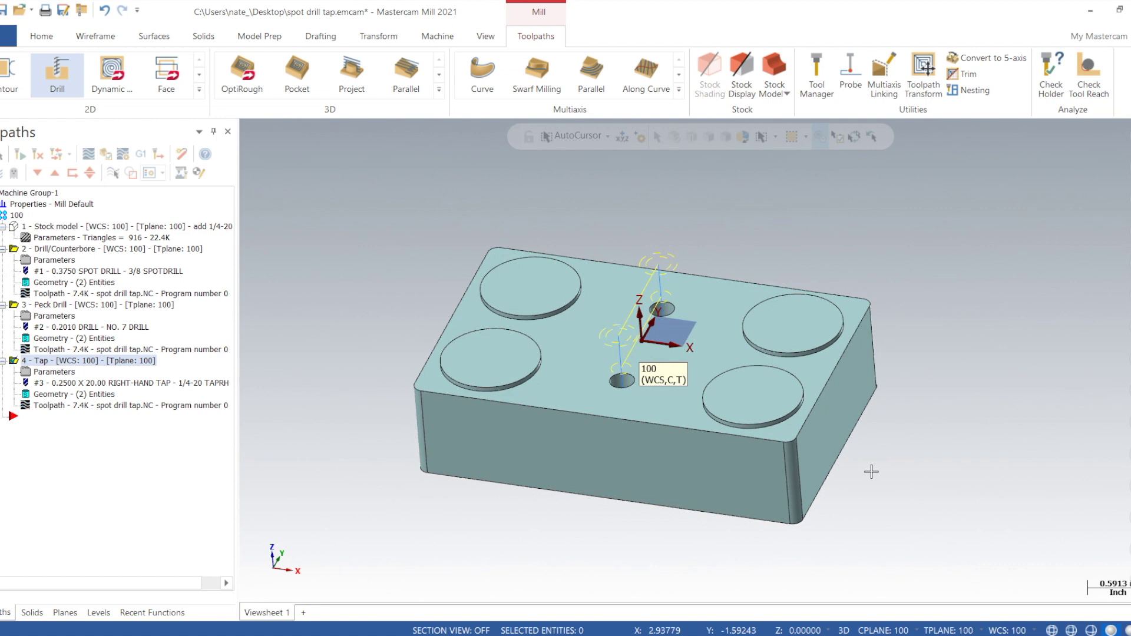
{"action": "mouse_move", "coordinate": [886, 442]}
{"action": "middle_mouse_down"}
{"action": "mouse_move", "coordinate": [926, 387]}
{"action": "mouse_move", "coordinate": [921, 351]}
{"action": "mouse_move", "coordinate": [862, 433]}
{"action": "mouse_move", "coordinate": [883, 448]}
{"action": "middle_mouse_up"}
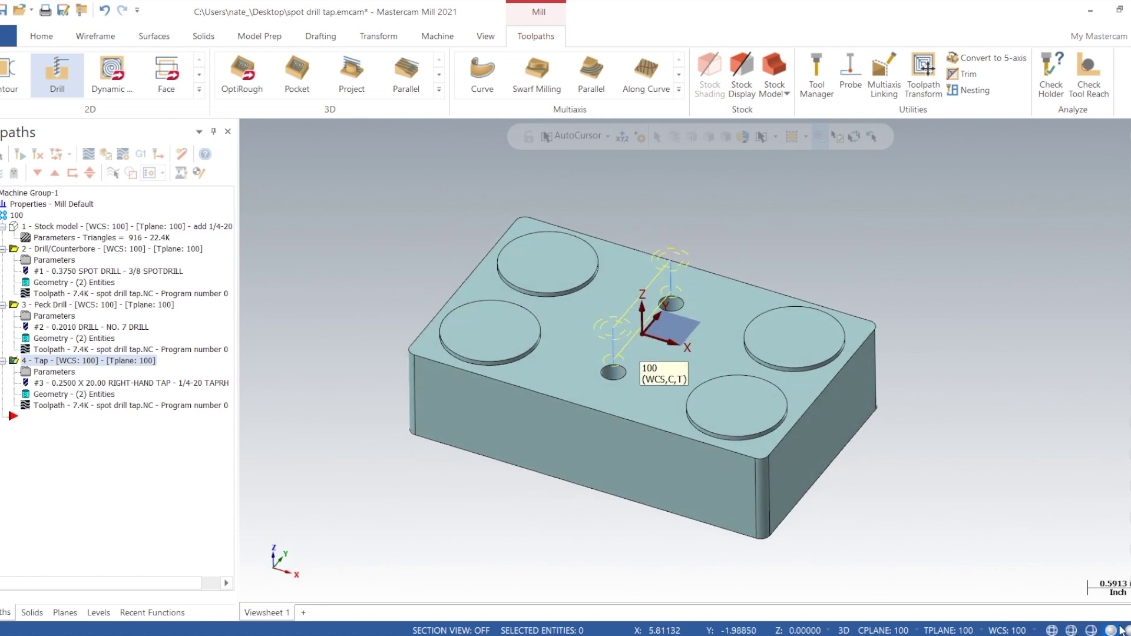